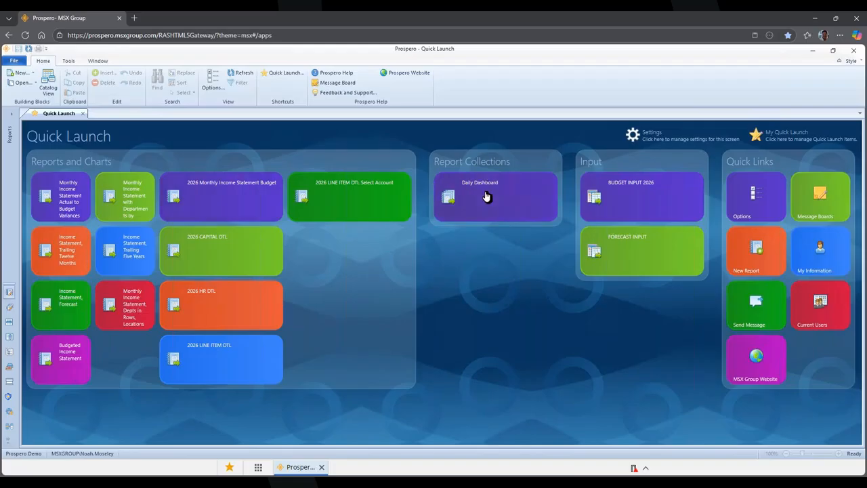
- Open the BUDGET INPUT 2026 sheet for company 1 Prospero US, location 41000 Denver Services, department 100 Administration
click(639, 204)
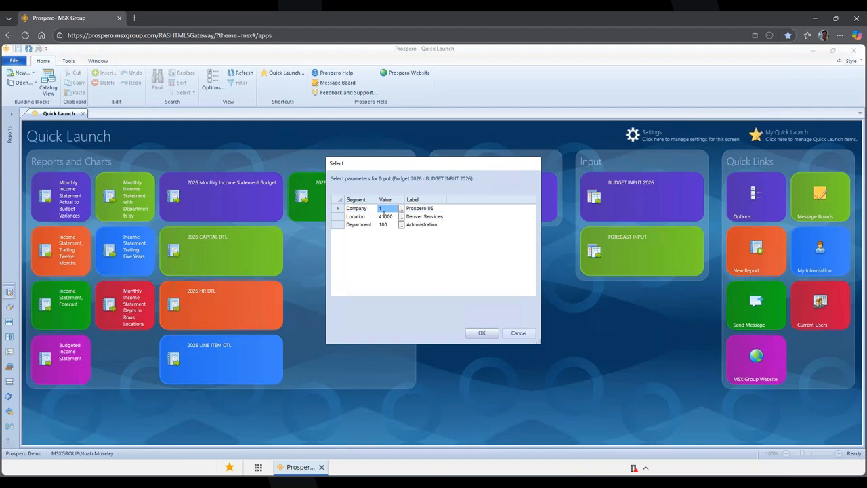
click(422, 224)
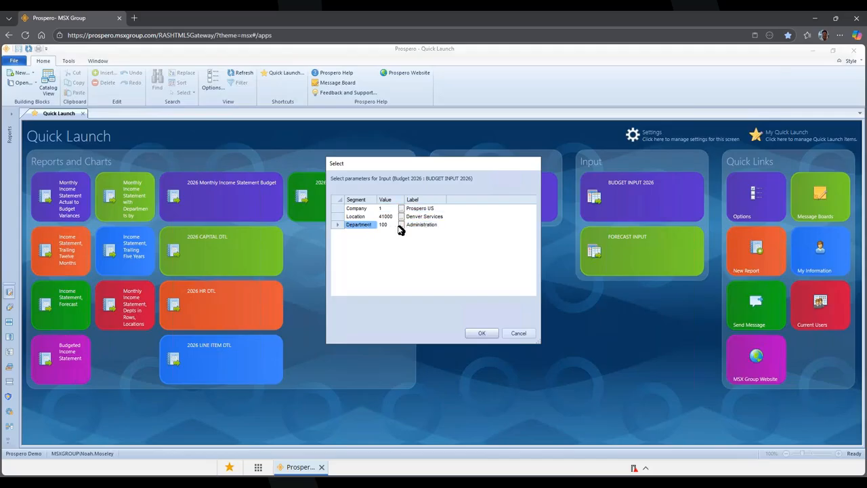
click(418, 218)
click(367, 218)
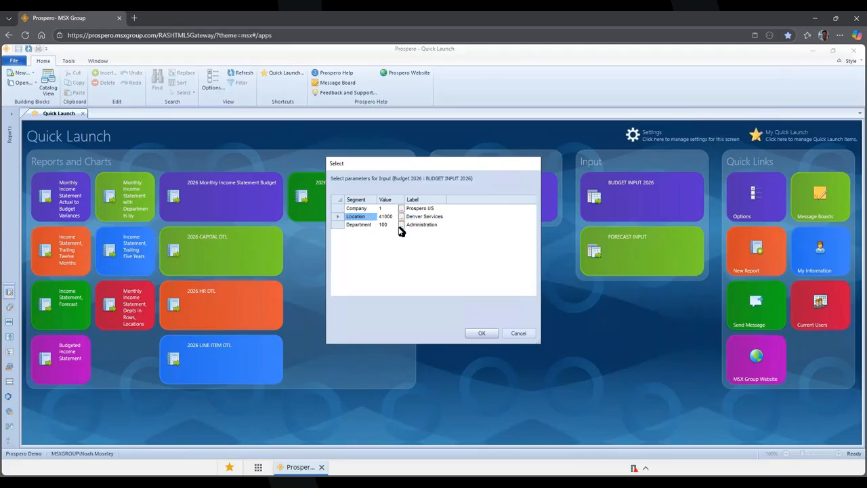
click(481, 333)
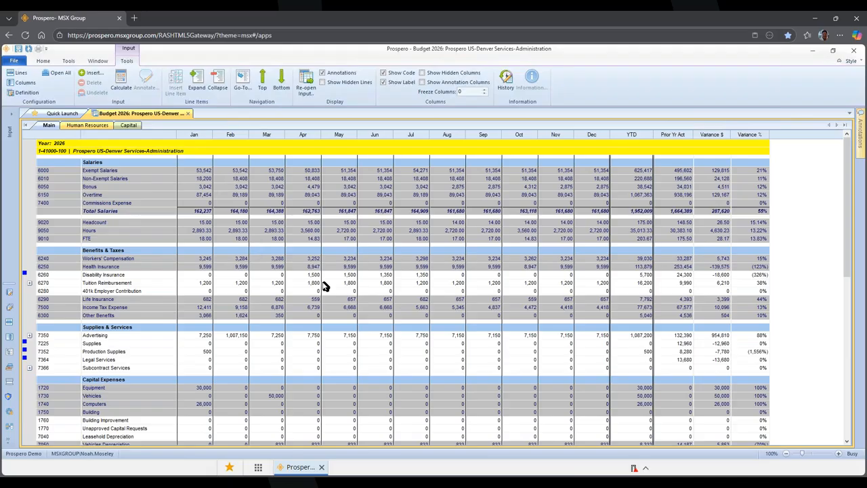
- Set the June amount of the Disability Insurance line to 2,000
click(387, 275)
text(2000)
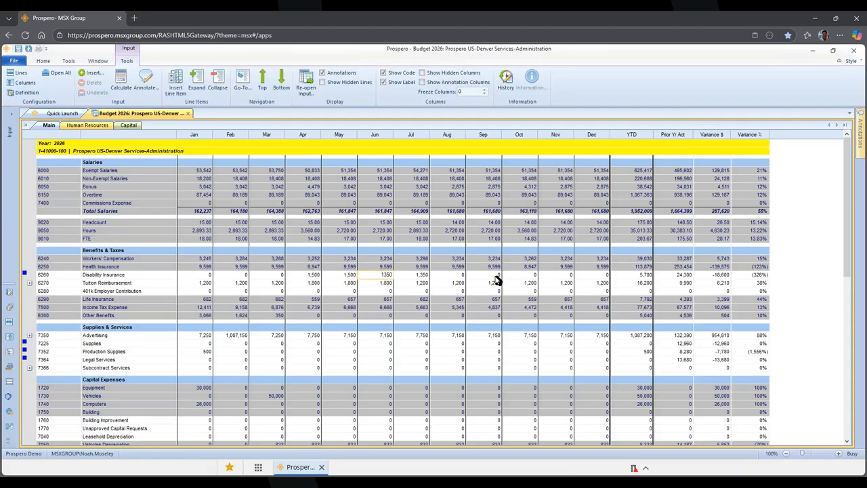
key(Return)
right_click(388, 278)
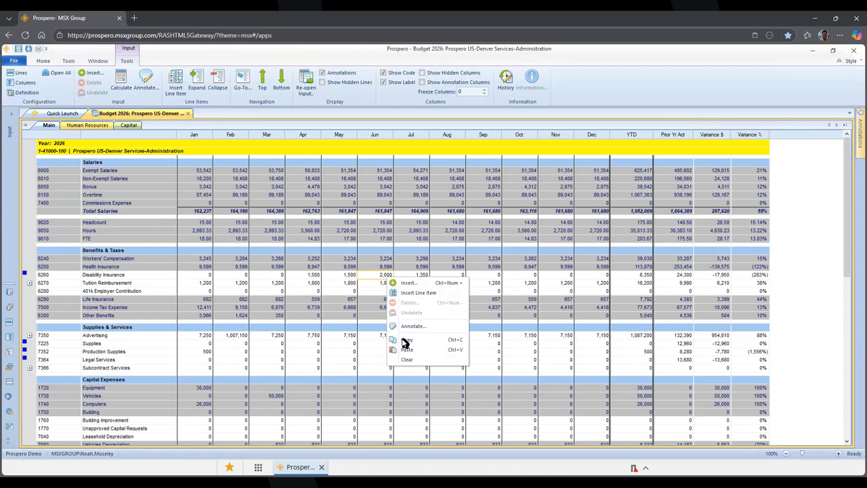
click(330, 276)
click(330, 275)
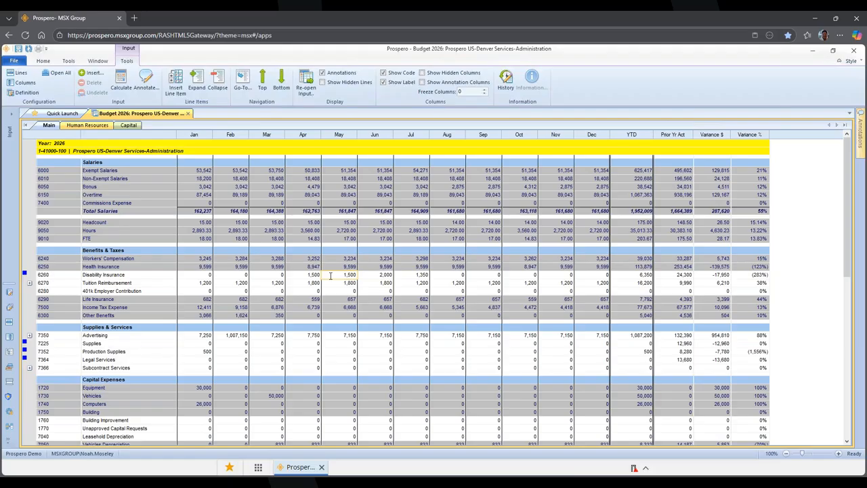
click(330, 276)
- Annotate the 401k Employer Contribution line with the comment "add your text here"
mouse_move(28, 356)
click(337, 293)
right_click(337, 293)
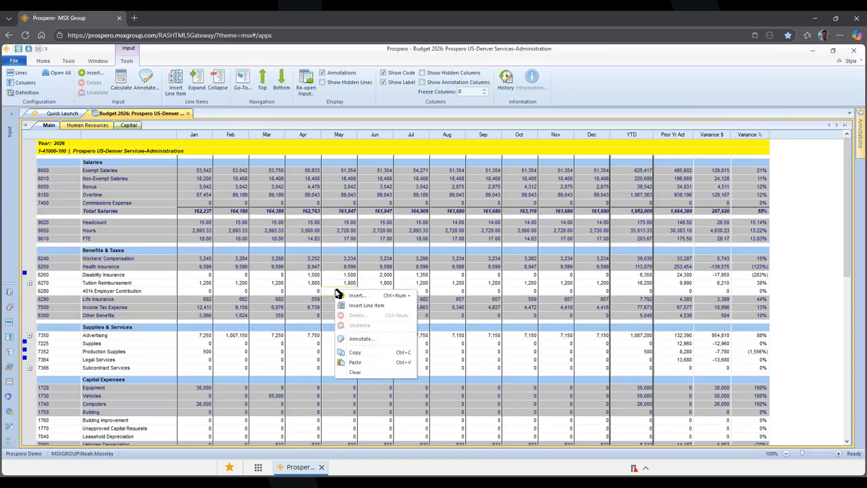
click(358, 339)
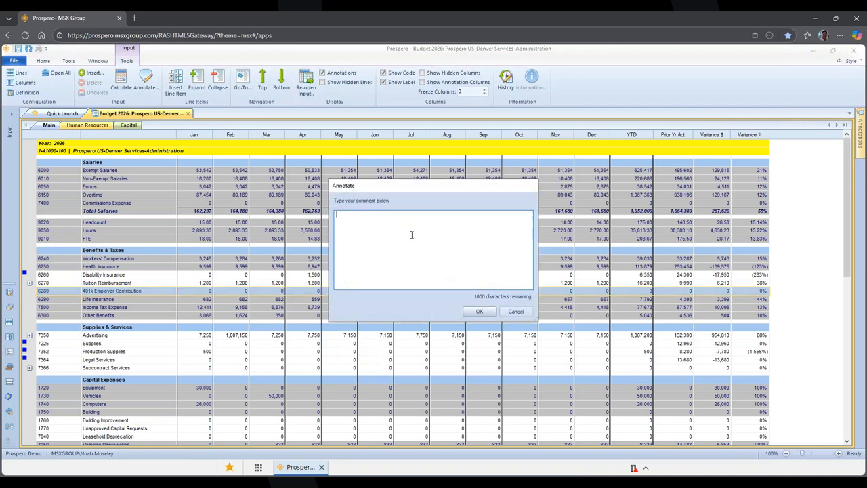
text(add your text here)
click(480, 313)
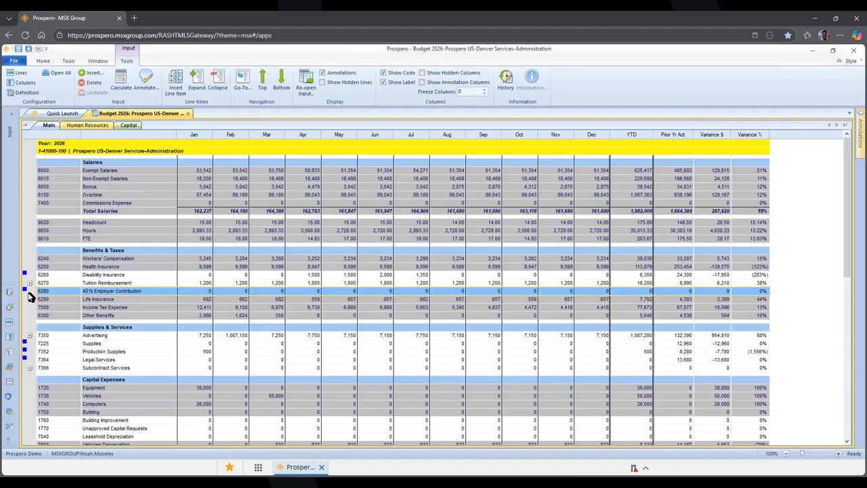
- Show the annotations of the 401k Employer Contribution line and add a second comment reading "add more notes"
click(861, 133)
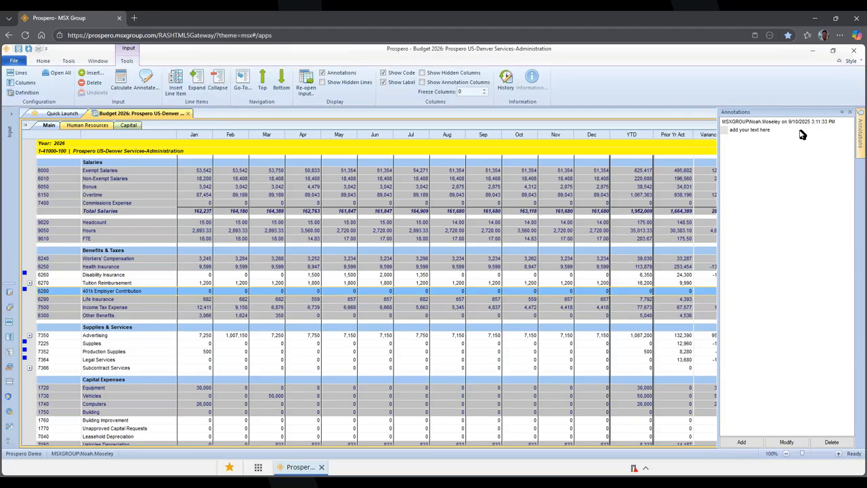
click(762, 128)
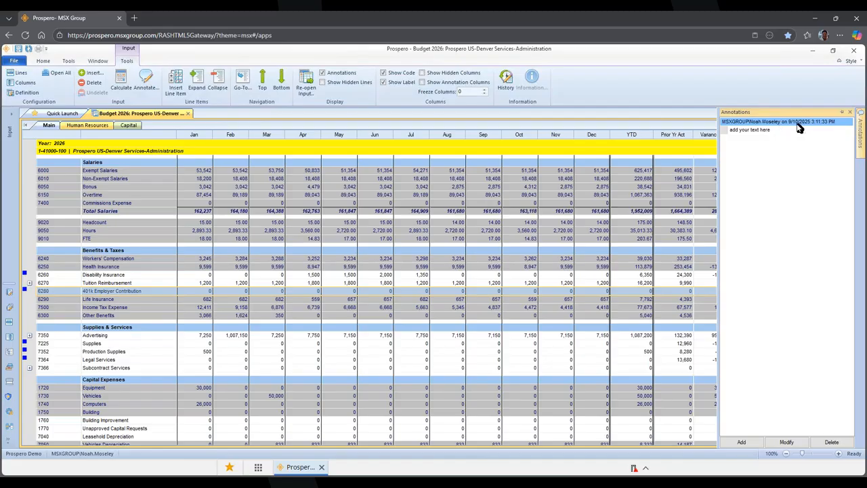
click(772, 131)
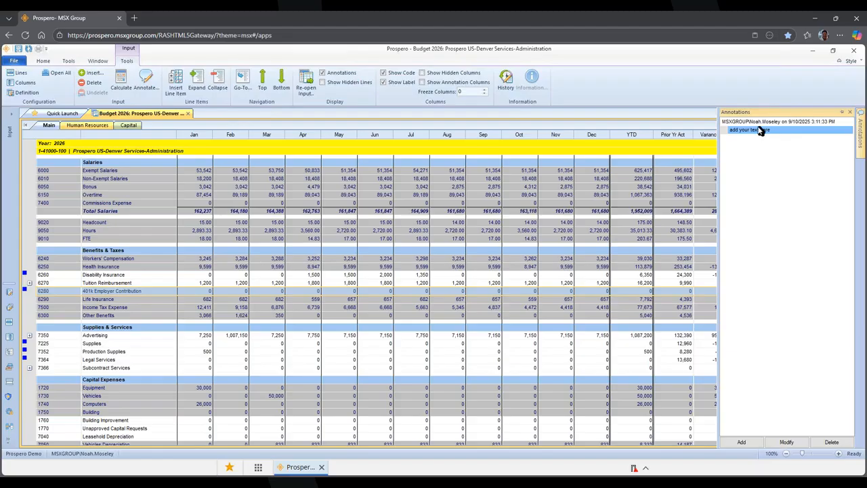
click(783, 164)
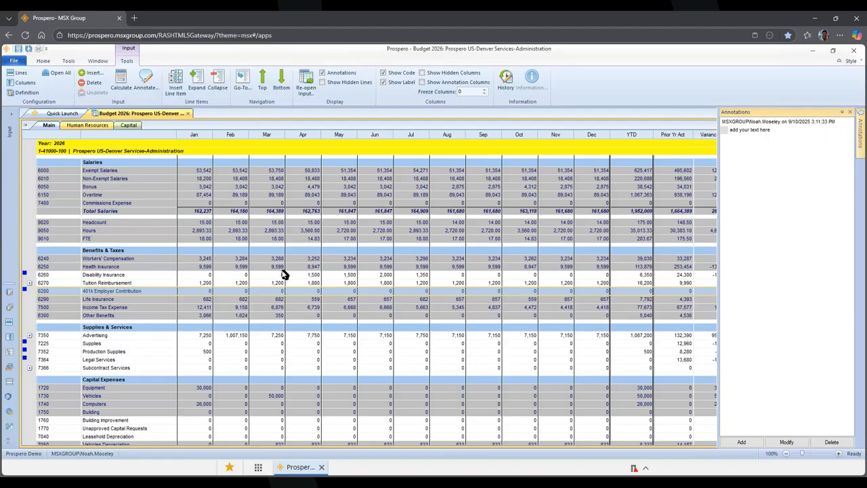
click(741, 442)
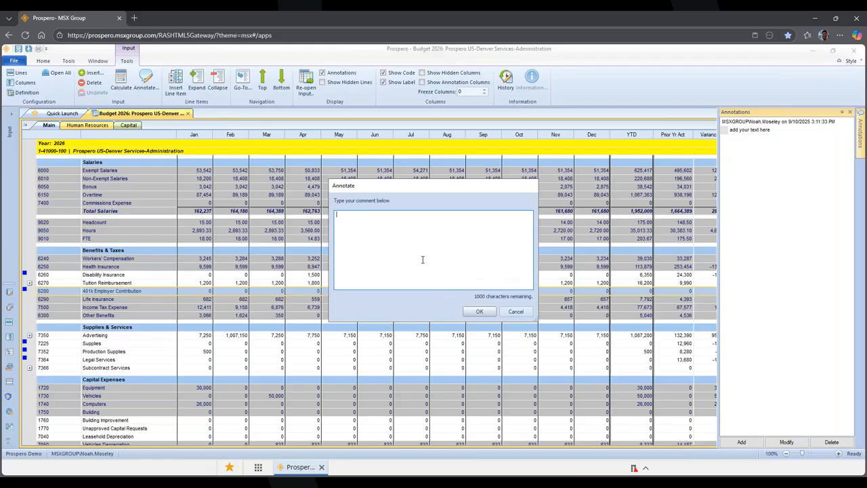
text(add more notes)
click(480, 312)
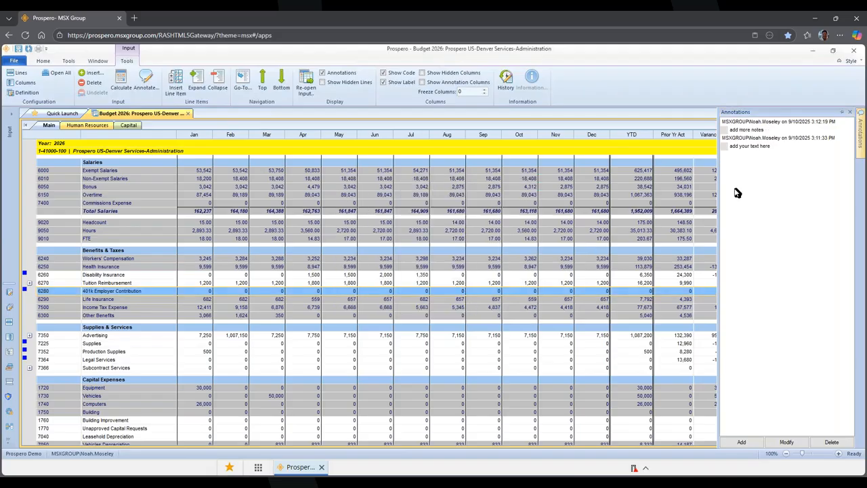
click(762, 131)
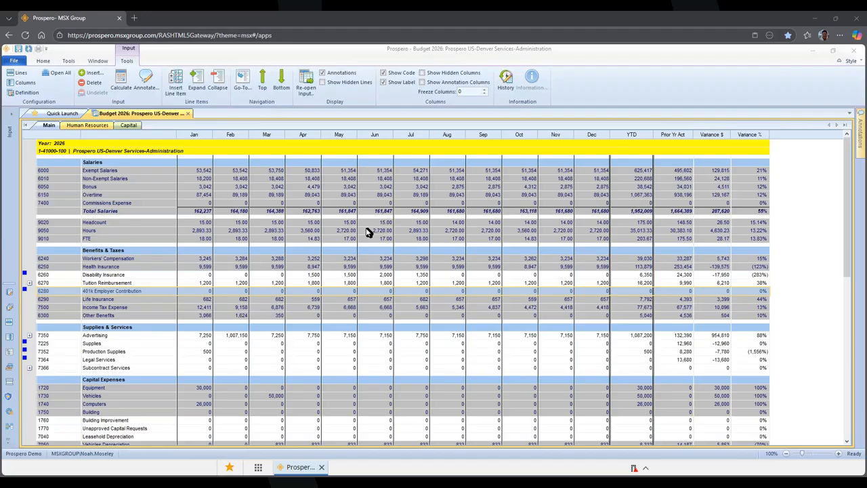
- Expand the Tuition Reimbursement line (6270) under Benefits & Taxes into its individual line items
scroll(319, 251, down, 5)
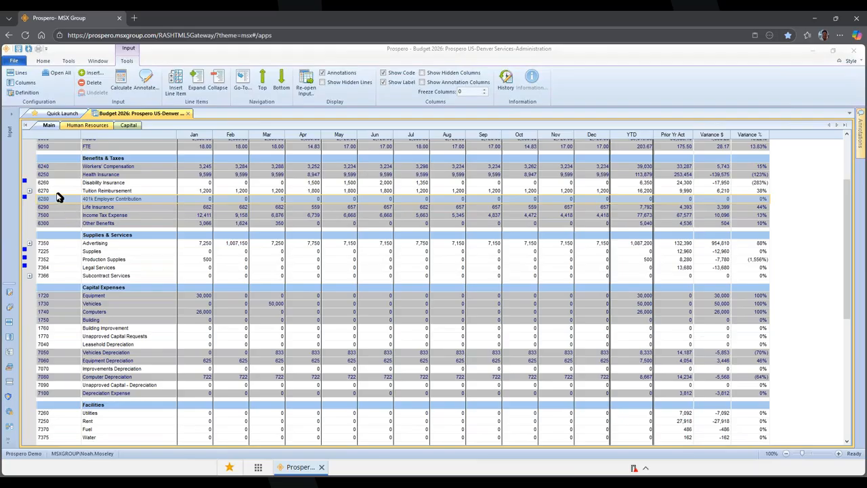
click(114, 191)
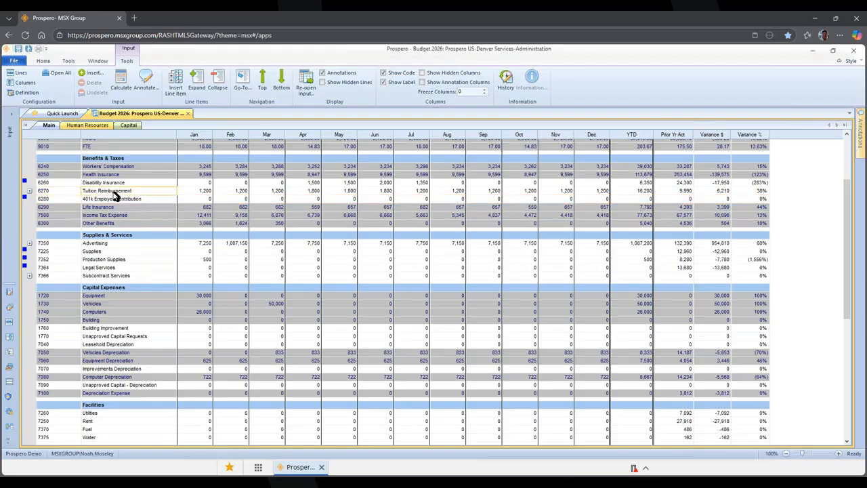
click(241, 193)
click(267, 194)
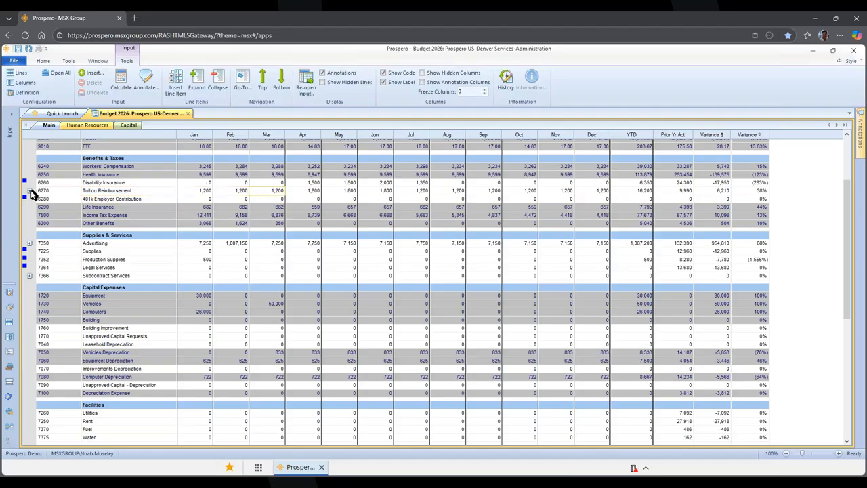
click(30, 192)
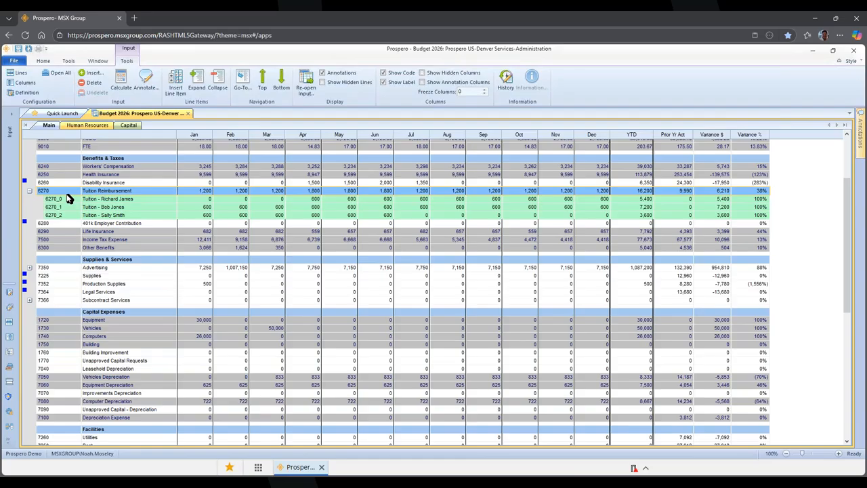
- Examine the per-employee line items under Tuition Reimbursement and how their monthly amounts feed the account total
click(145, 201)
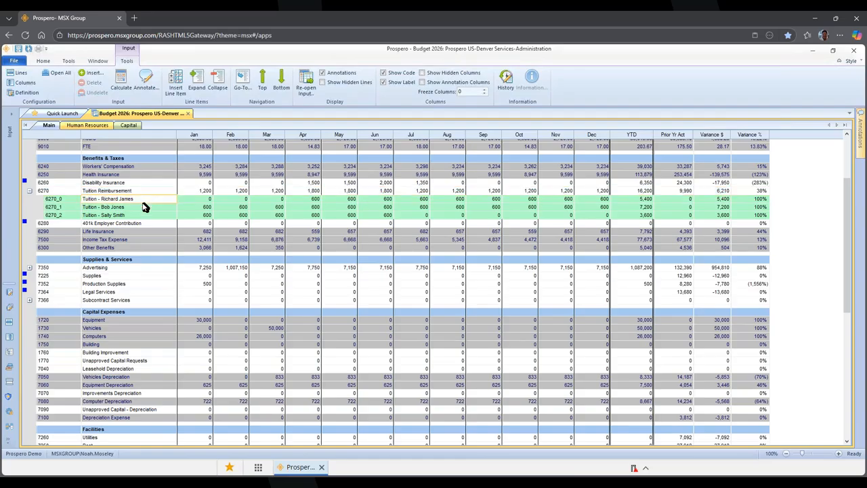
click(142, 208)
click(138, 214)
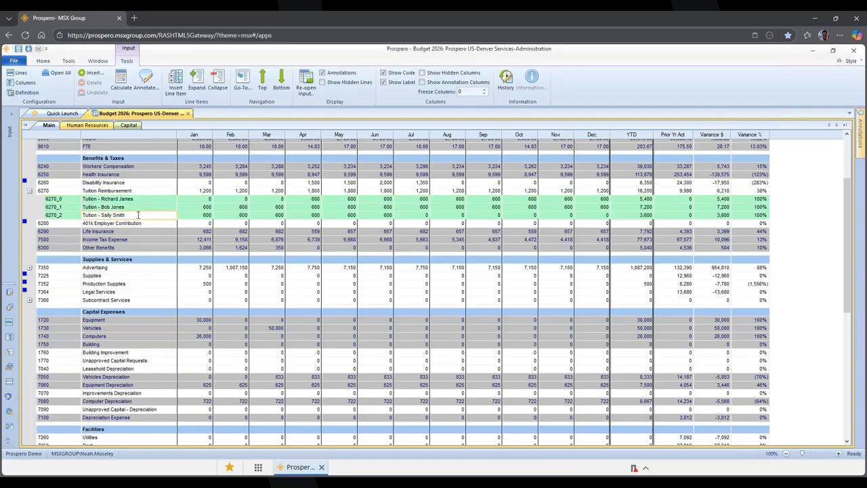
click(256, 206)
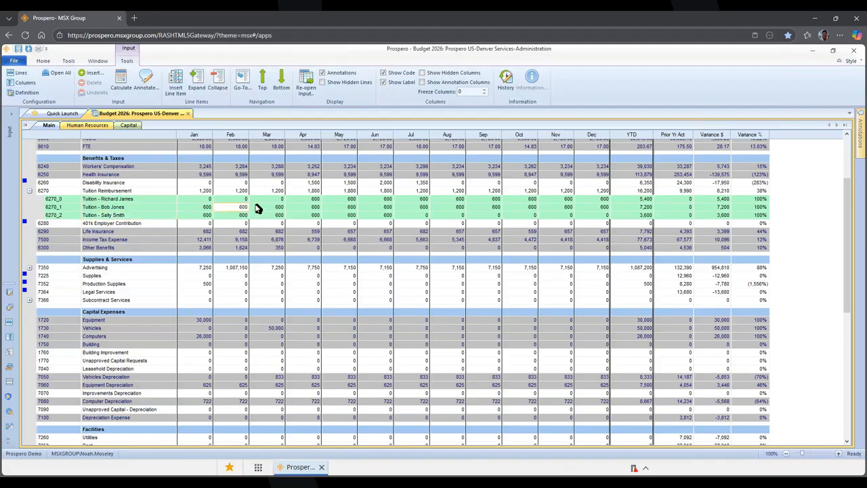
click(303, 200)
click(298, 192)
click(76, 190)
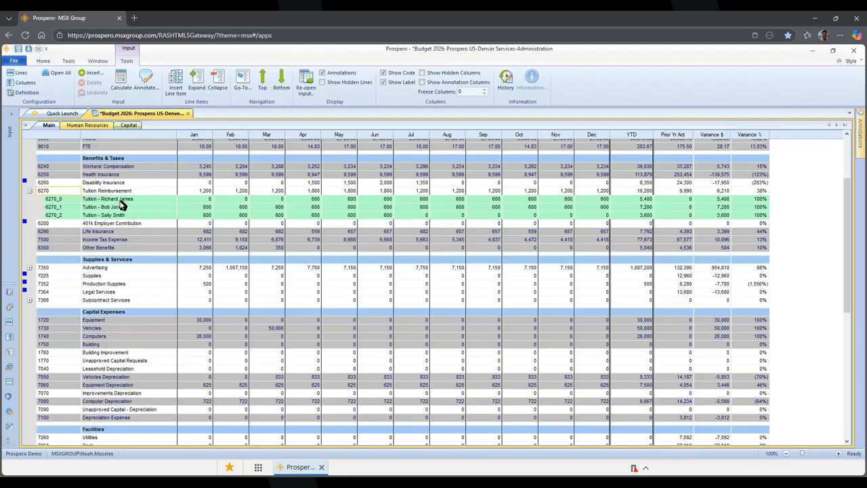
click(119, 207)
click(122, 216)
click(244, 208)
click(259, 207)
click(267, 215)
- Re-open the budget input for department 200, keeping company 1 and location 41000
click(309, 82)
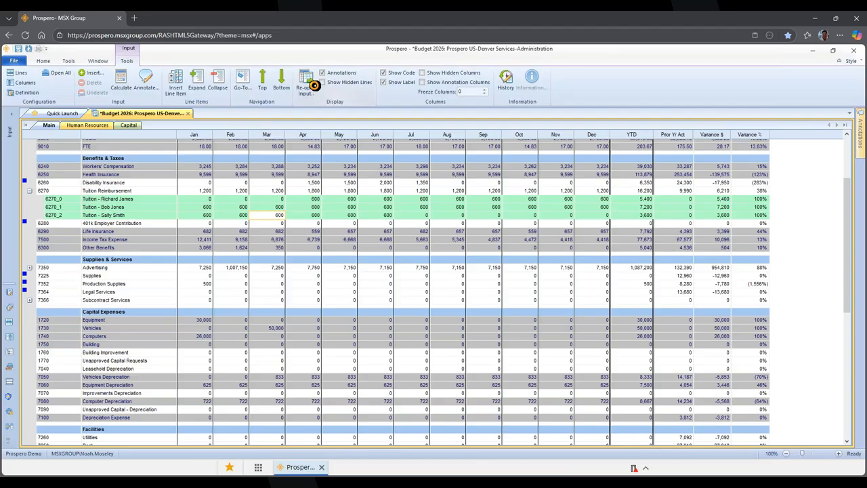
click(421, 226)
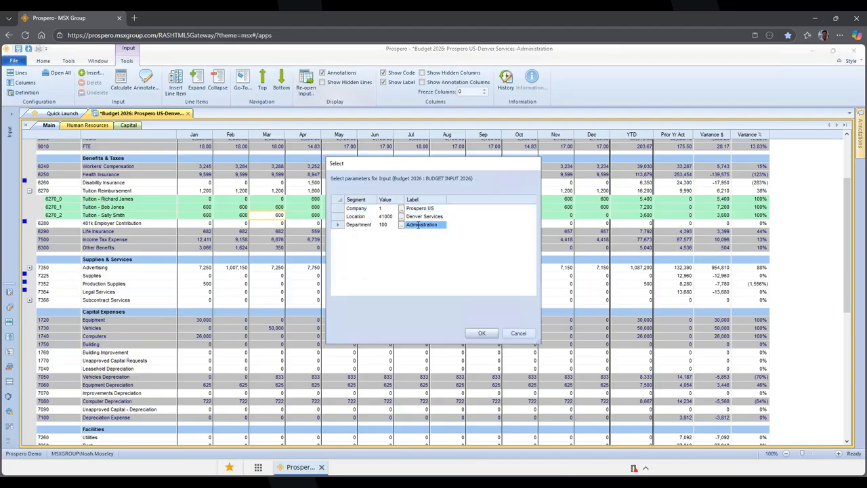
click(388, 225)
text(200)
key(Return)
click(479, 333)
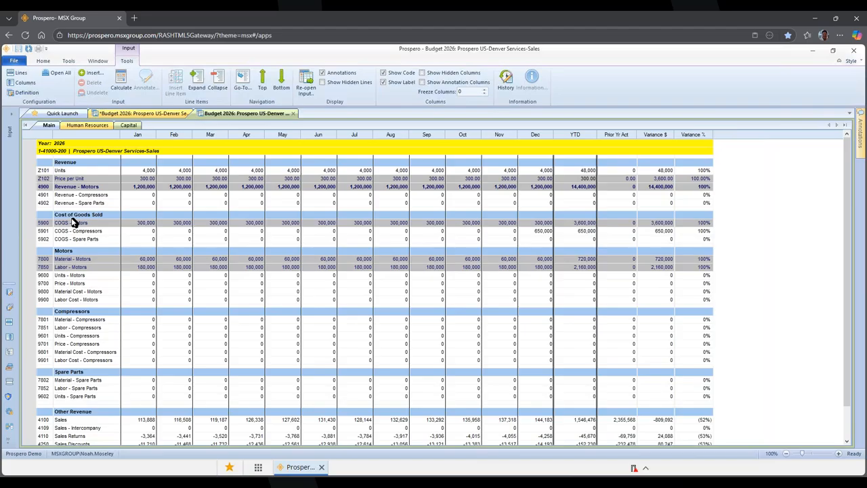
- Examine the Units, Price per Unit, Revenue - Motors and COGS - Motors lines of the Sales department budget
click(74, 174)
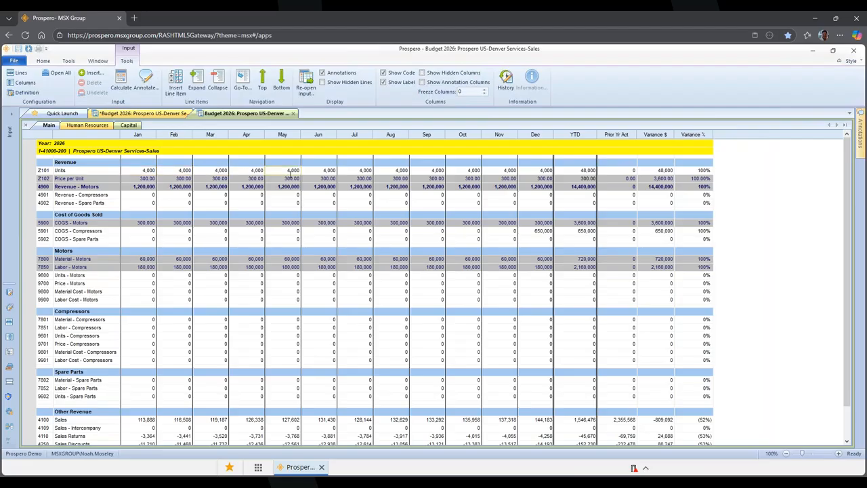
click(113, 179)
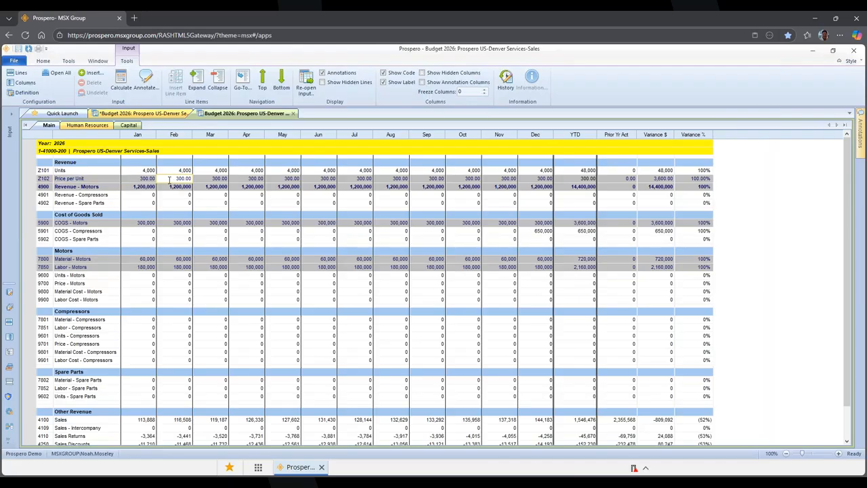
click(152, 187)
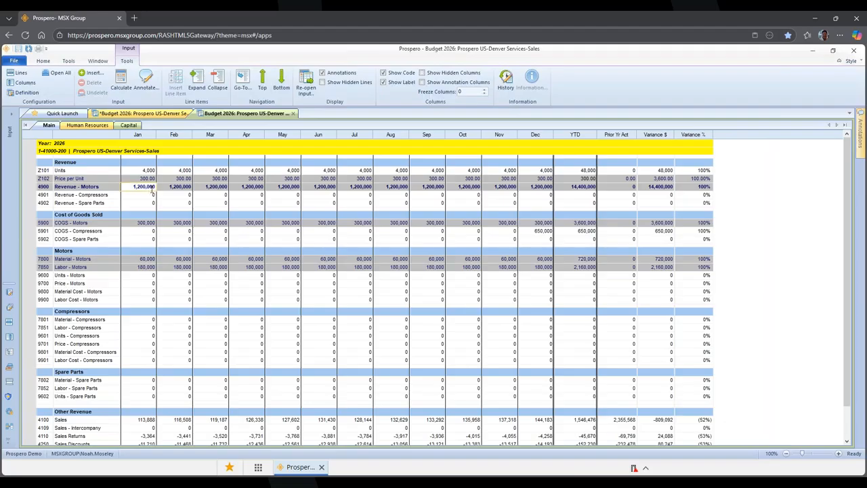
click(151, 225)
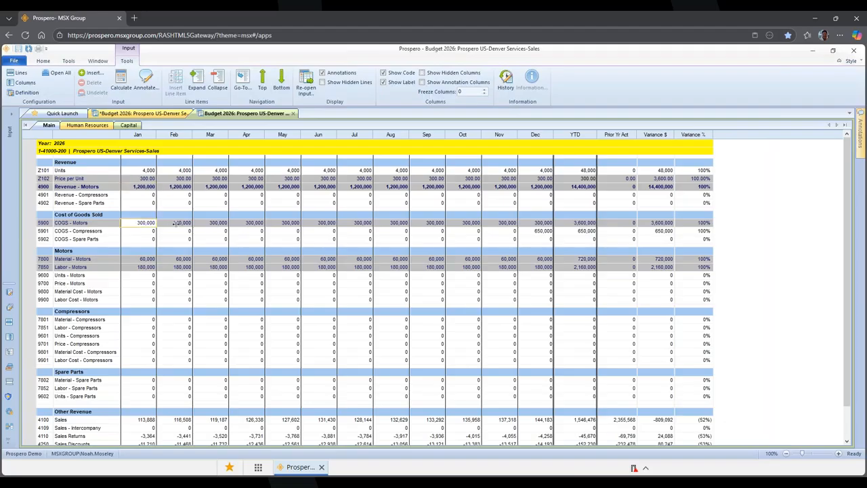
click(173, 222)
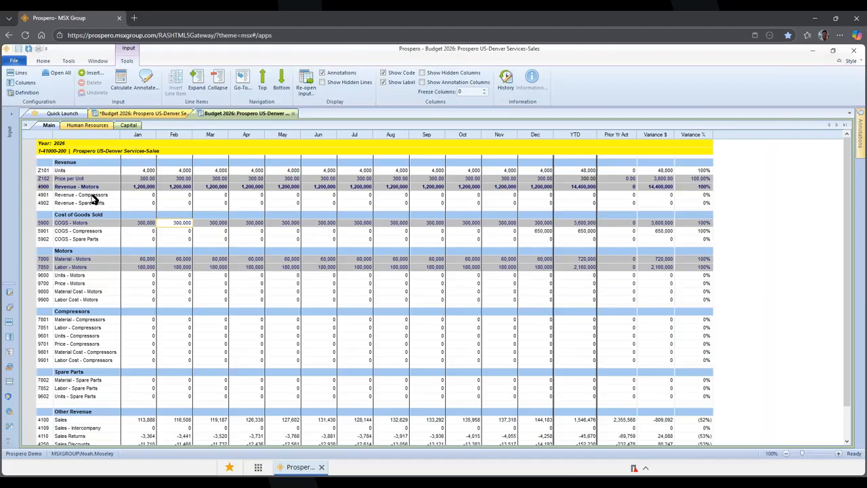
click(61, 173)
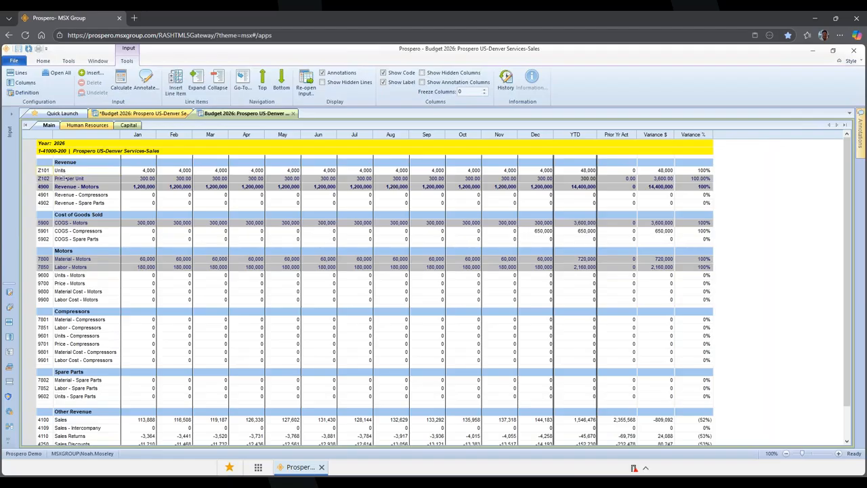
click(66, 179)
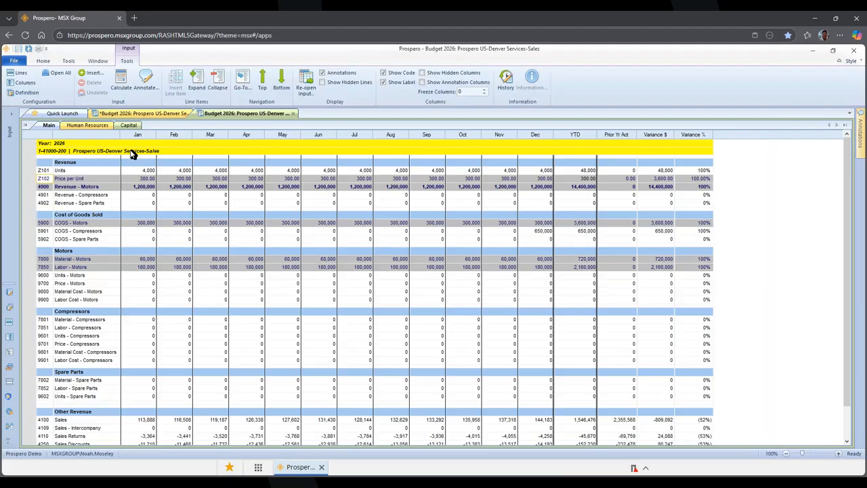
- Close the Sales department budget and show the Human Resources sheet of the Administration budget
click(293, 113)
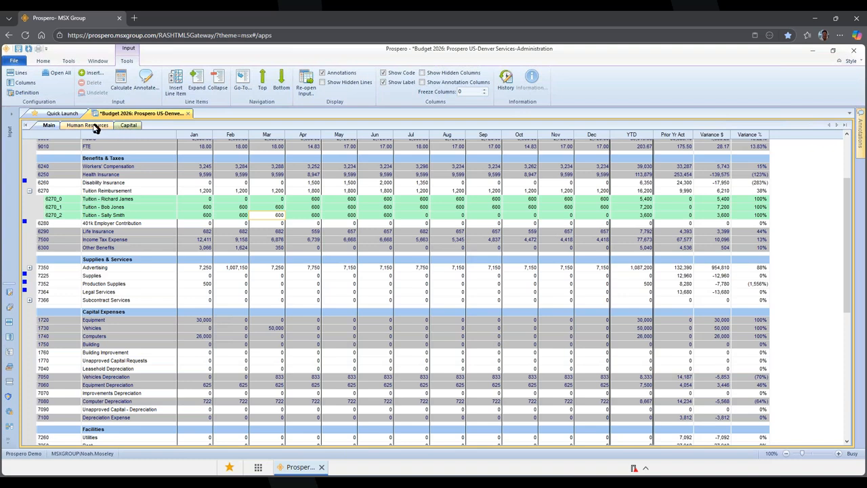
click(94, 126)
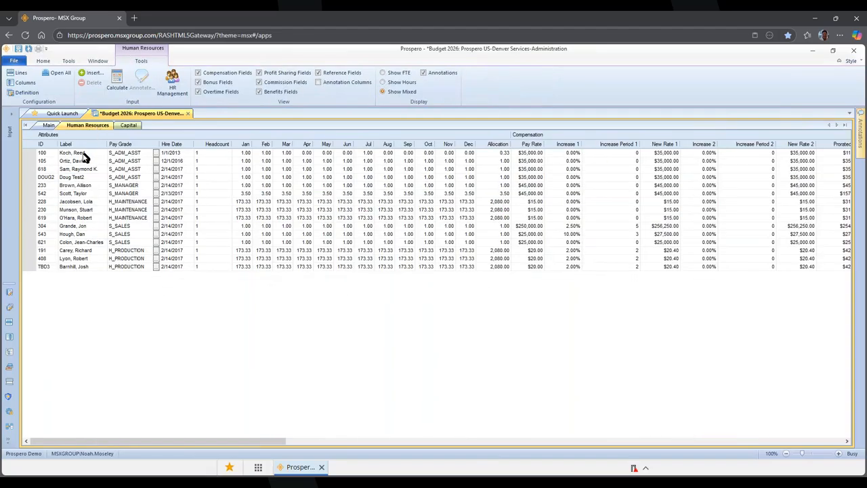
- Examine the employee list in Human Resources with its monthly FTE and hours entries and the Allocation column
click(91, 169)
click(261, 161)
click(284, 209)
click(324, 218)
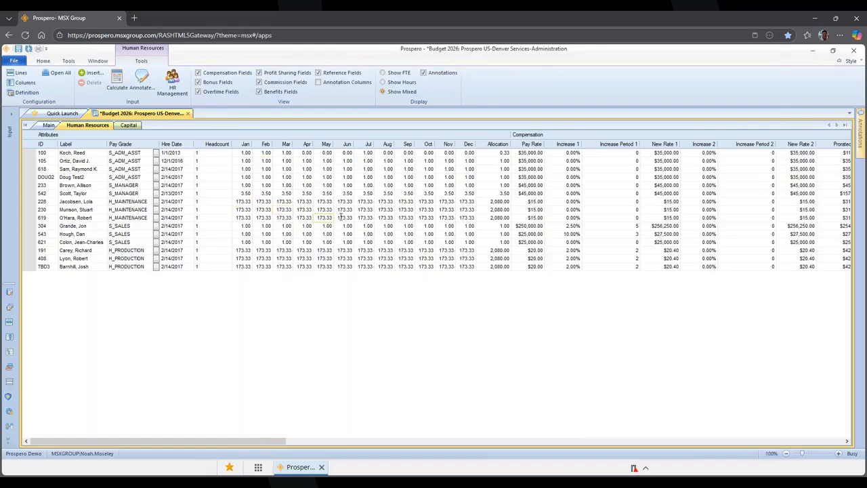
click(500, 155)
- Review the employees' compensation columns for Increase 1, Increase Period 1, Increase 2 and Increase Period 2
drag(567, 161, 564, 226)
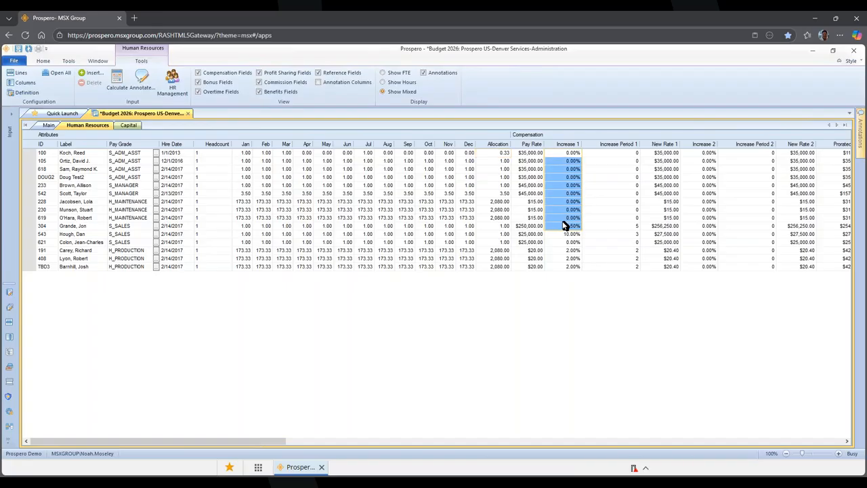
drag(615, 153, 618, 231)
drag(702, 160, 705, 218)
drag(746, 161, 734, 223)
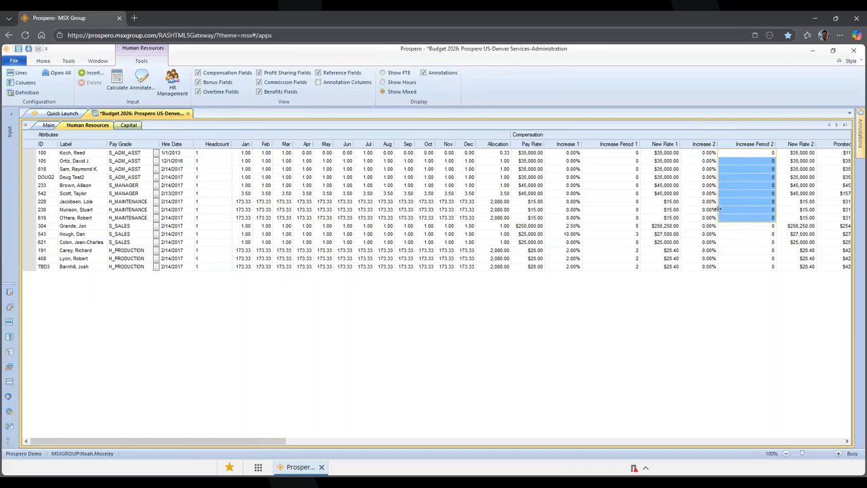
- Examine the Bonus percentage, Bonus Period and Overtime Percent columns for the Administration employees
drag(271, 444, 572, 473)
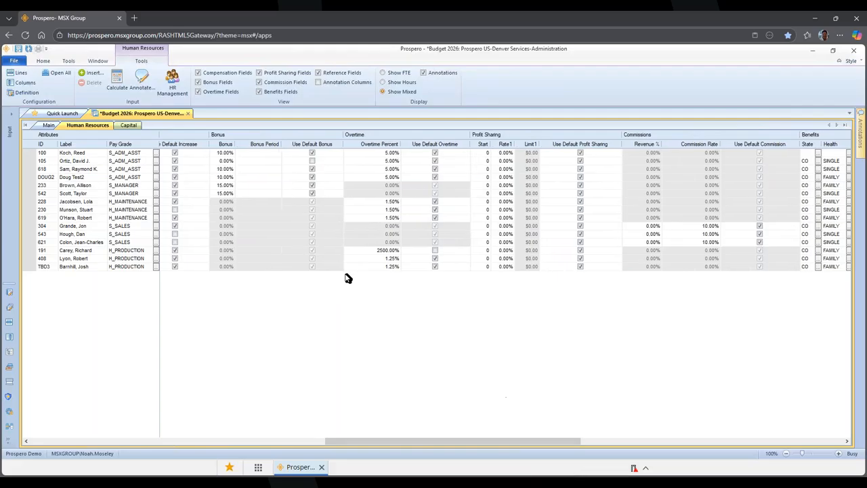
click(227, 154)
click(261, 155)
drag(368, 161, 372, 182)
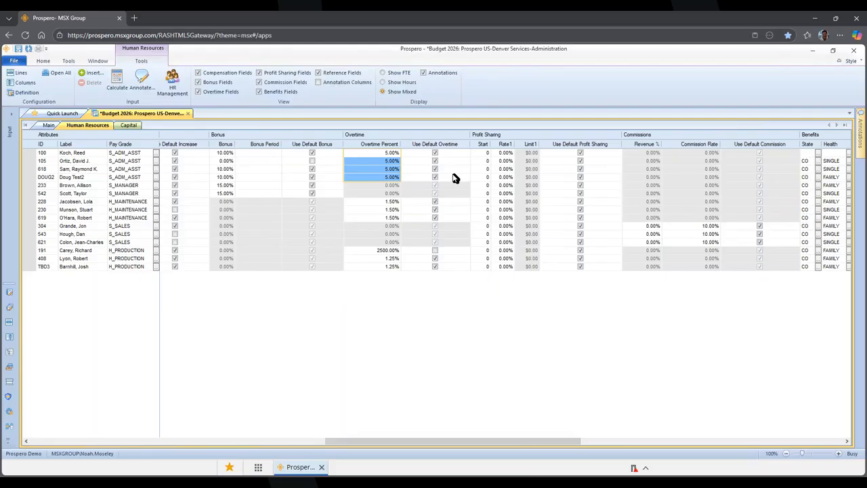
- Review the Profit Sharing, Commissions and Benefits columns for the employees, including State, Health and Workers Comp
click(487, 155)
drag(502, 163, 542, 198)
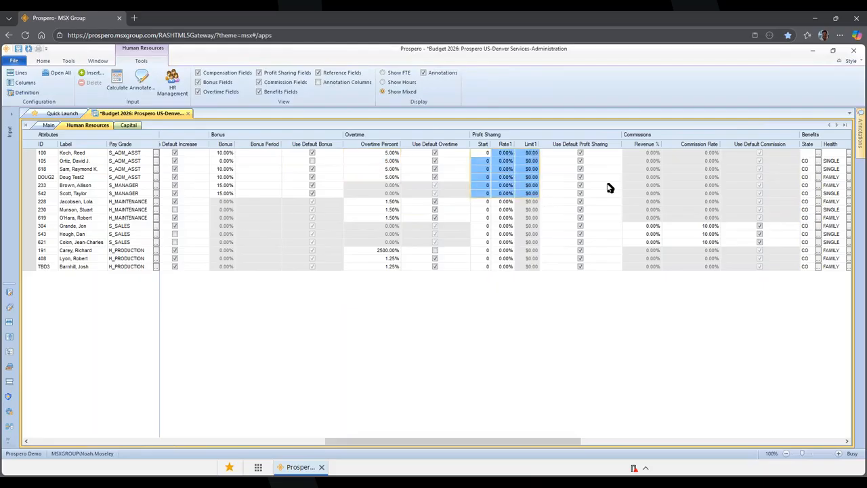
click(643, 154)
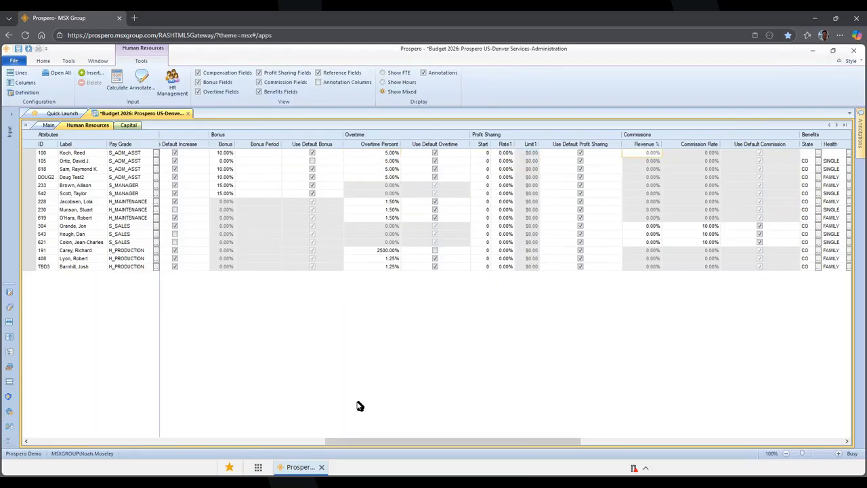
drag(363, 442, 473, 304)
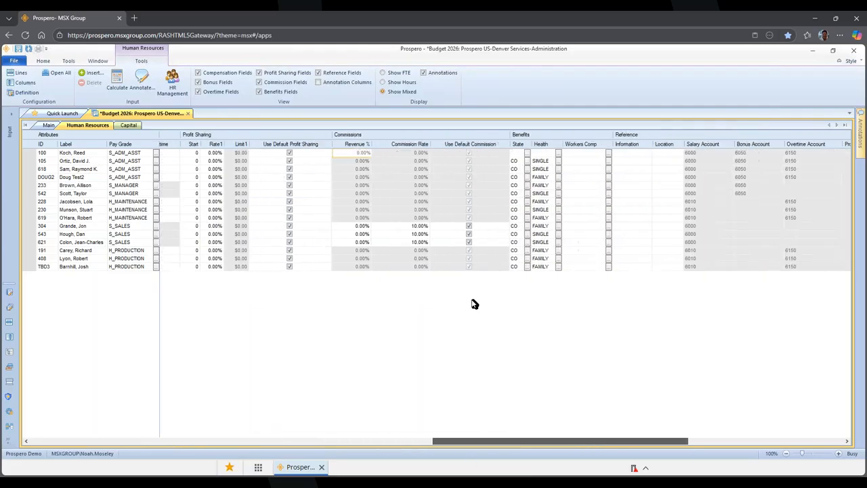
mouse_move(515, 160)
mouse_down()
mouse_move(573, 199)
mouse_move(577, 222)
mouse_up()
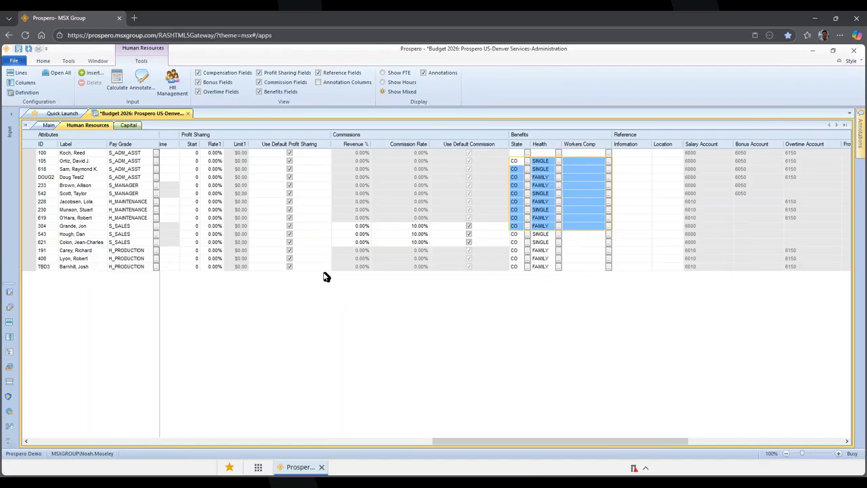
- Examine how the HR data feeds the Salaries lines and Workers' Compensation (6240) on the Main budget sheet
click(48, 126)
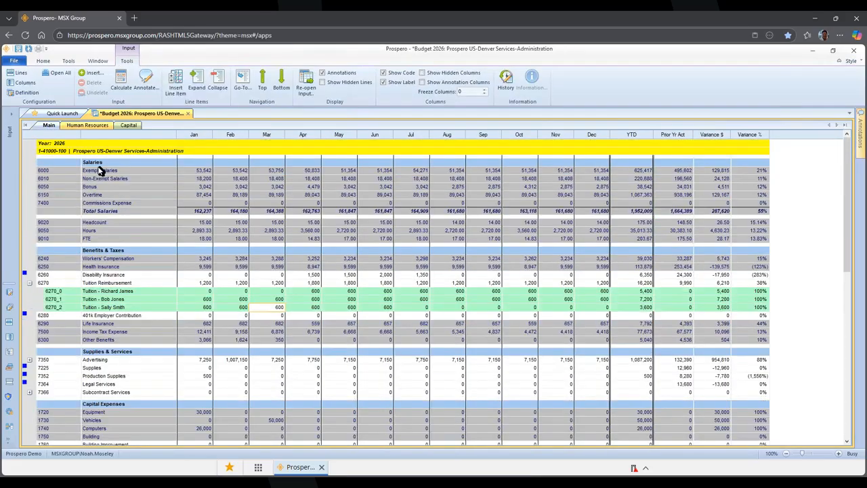
click(106, 172)
click(194, 180)
click(200, 187)
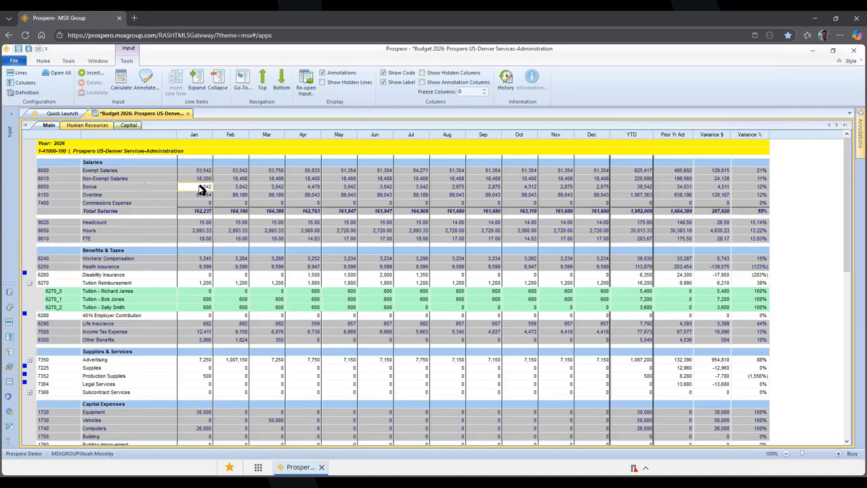
click(103, 261)
click(198, 260)
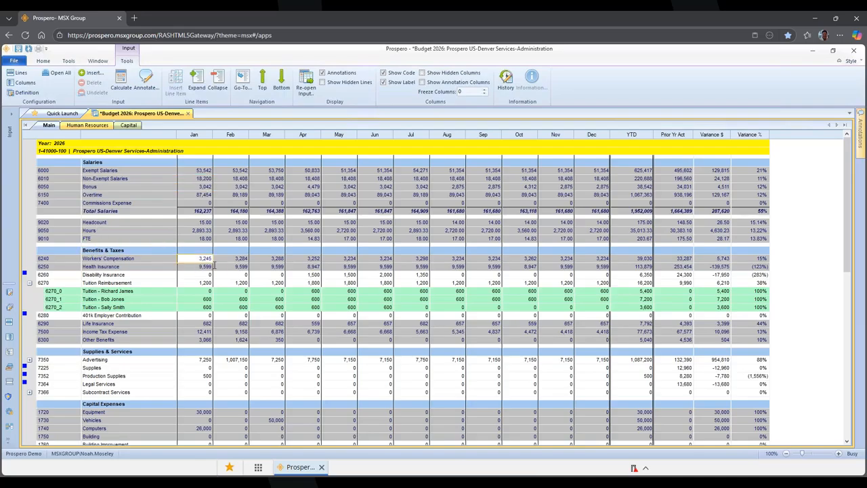
click(312, 261)
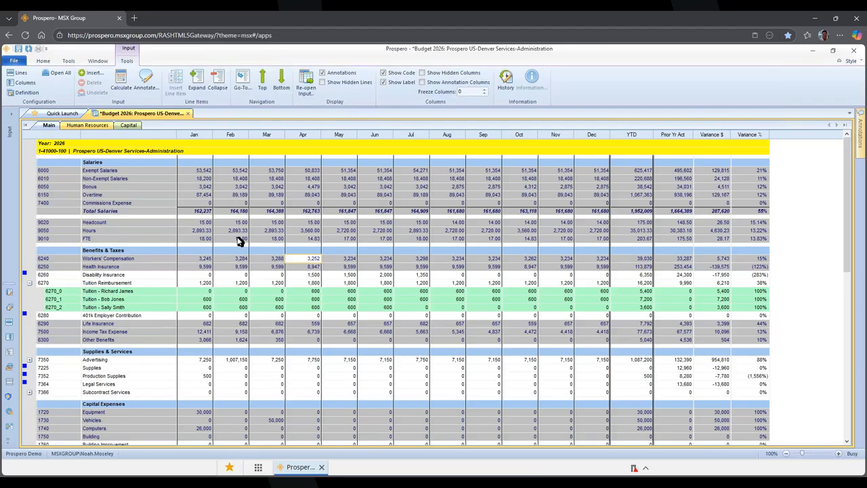
- Review the Capital sheet's items with their descriptions, purchase dates, depreciation start dates, counts and prices
click(129, 126)
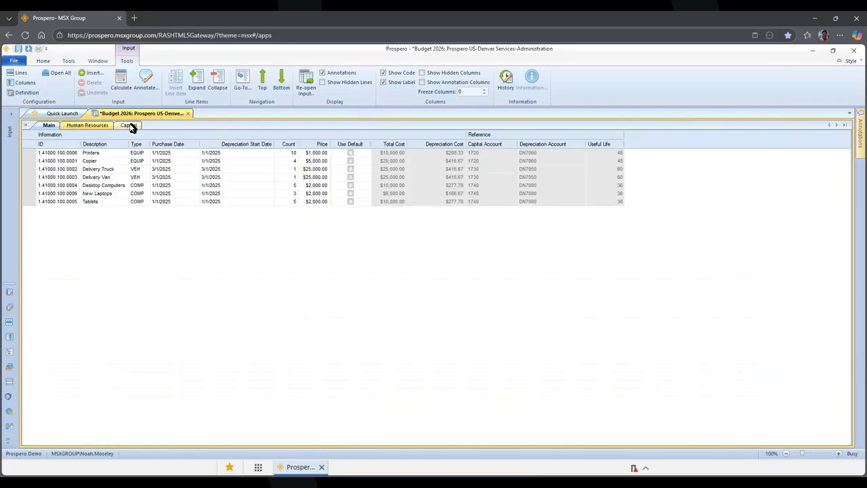
click(110, 170)
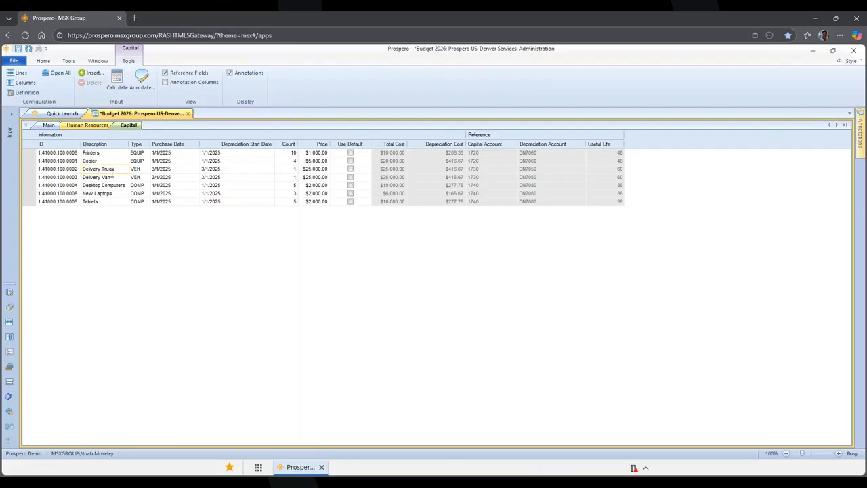
click(178, 154)
click(224, 156)
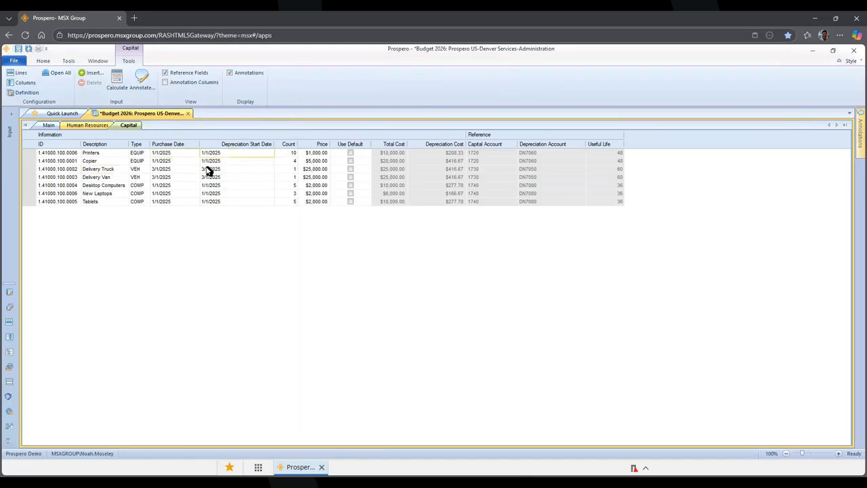
click(286, 156)
click(314, 154)
- Examine the Equipment, Vehicles and Computers amounts under Capital Expenses on the Main budget sheet
click(45, 127)
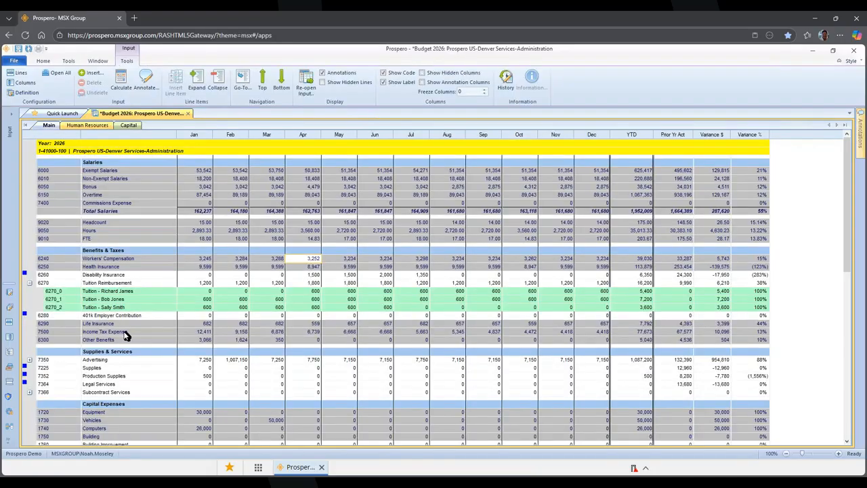
scroll(125, 336, down, 2)
scroll(126, 339, down, 3)
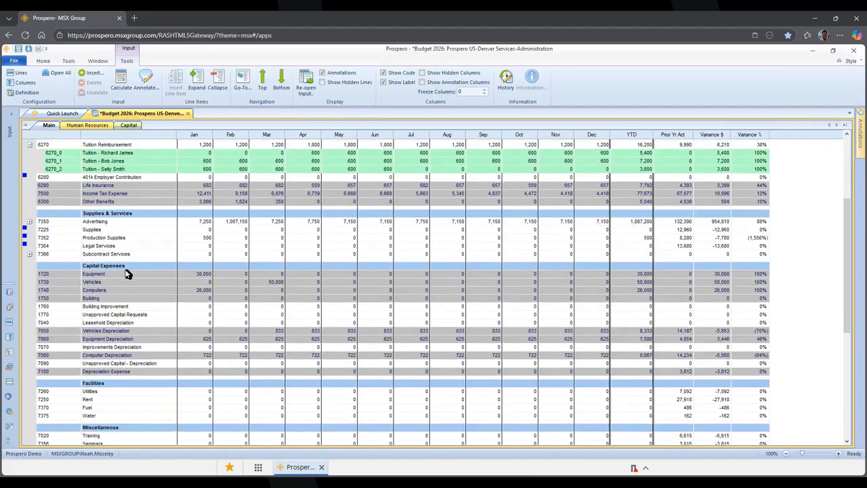
click(190, 274)
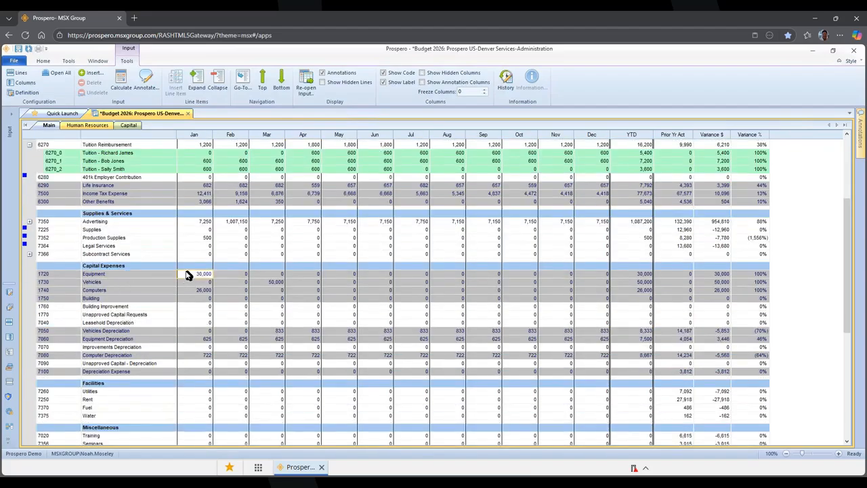
click(262, 284)
click(201, 292)
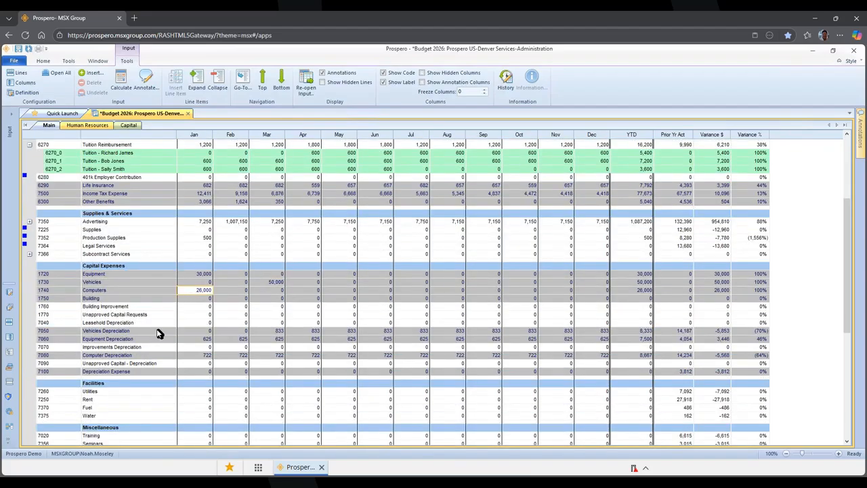
- Examine the monthly amounts of the Vehicles Depreciation (7050) and Equipment Depreciation (7060) lines
click(128, 331)
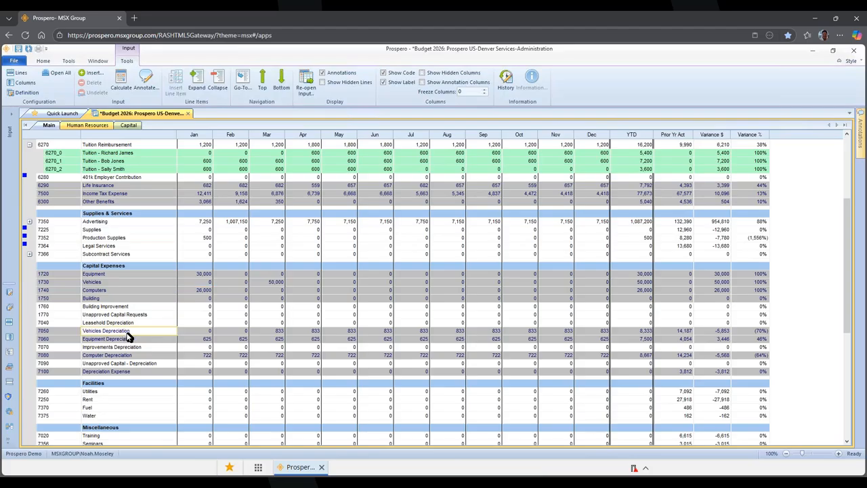
click(140, 339)
click(201, 341)
click(266, 331)
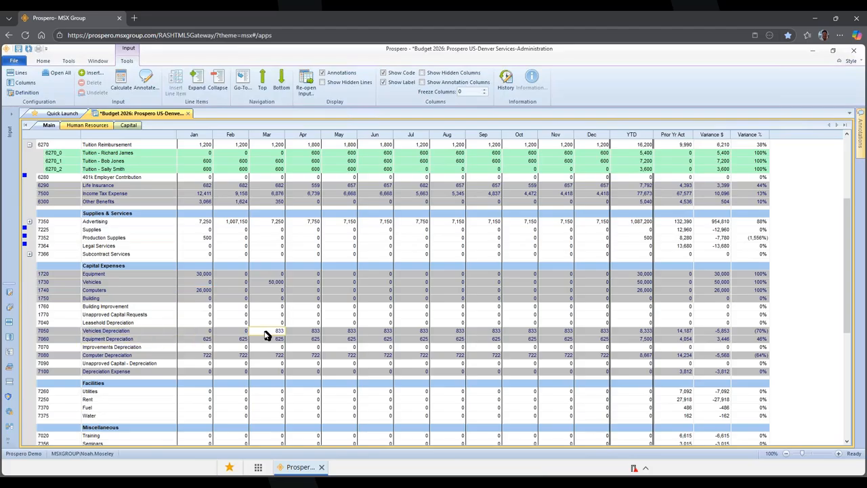
- Recheck the Capital sheet's item list, return to the Main sheet and save the Administration budget
click(128, 126)
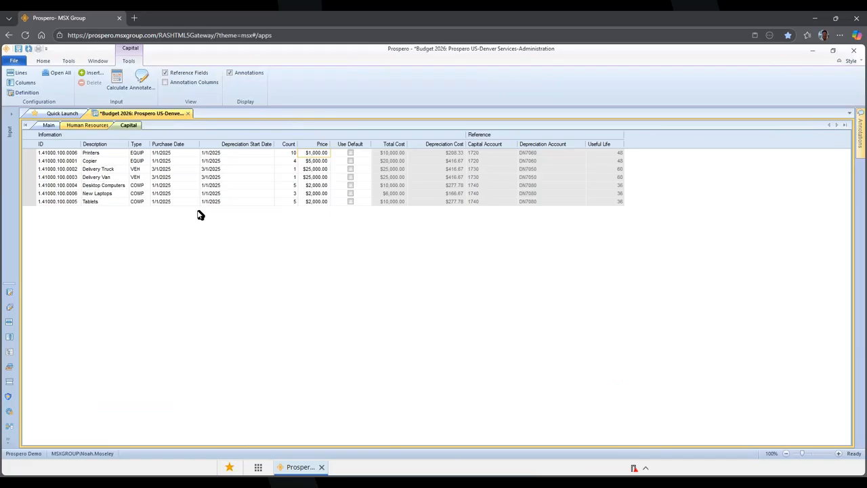
click(49, 126)
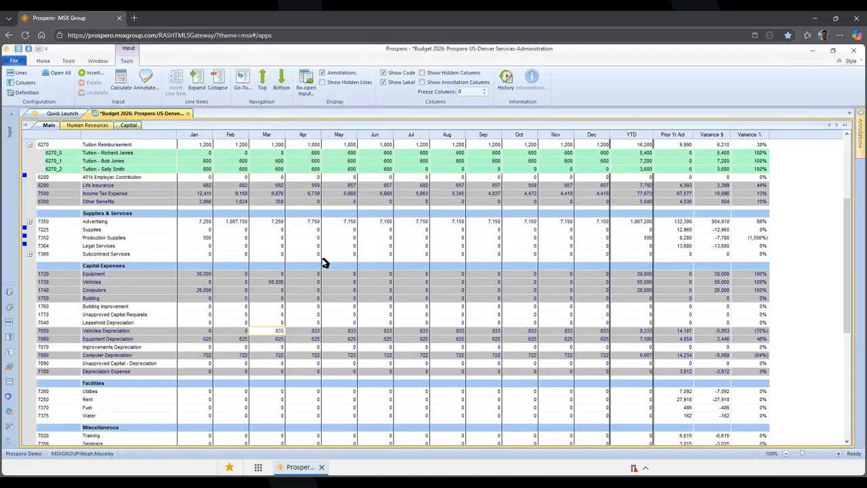
click(18, 49)
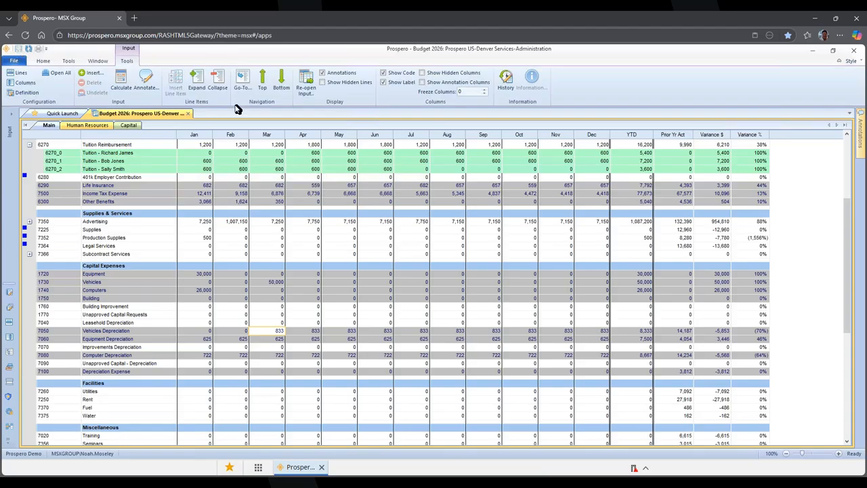
- Open the change history of the Disability Insurance line (6260) under Benefits & Taxes
scroll(285, 269, up, 5)
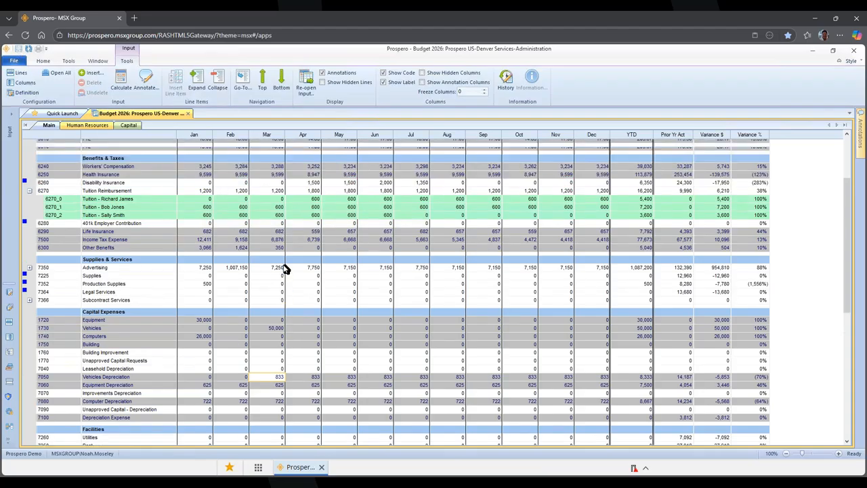
click(304, 254)
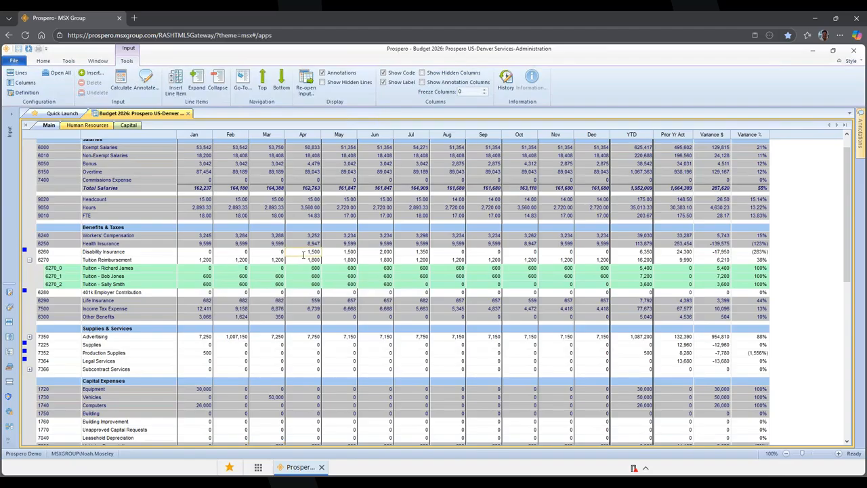
click(514, 85)
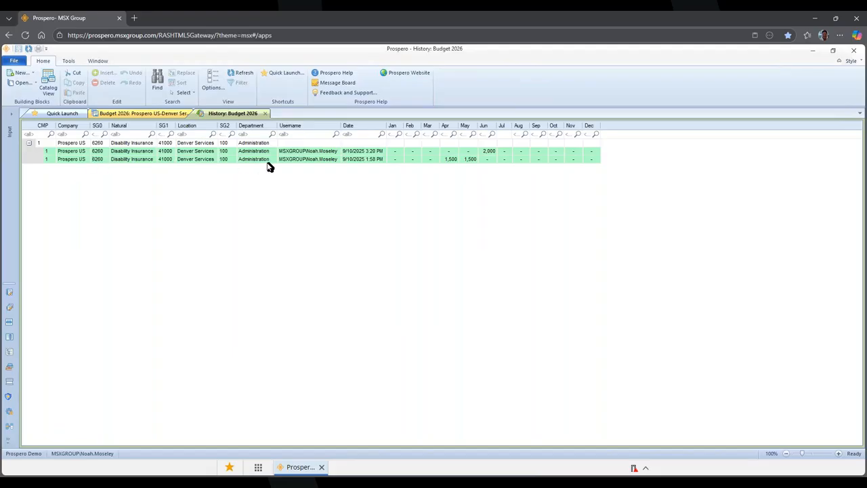
- Examine the username, date and monthly amount of each Disability Insurance change, and close the history
click(305, 152)
click(362, 151)
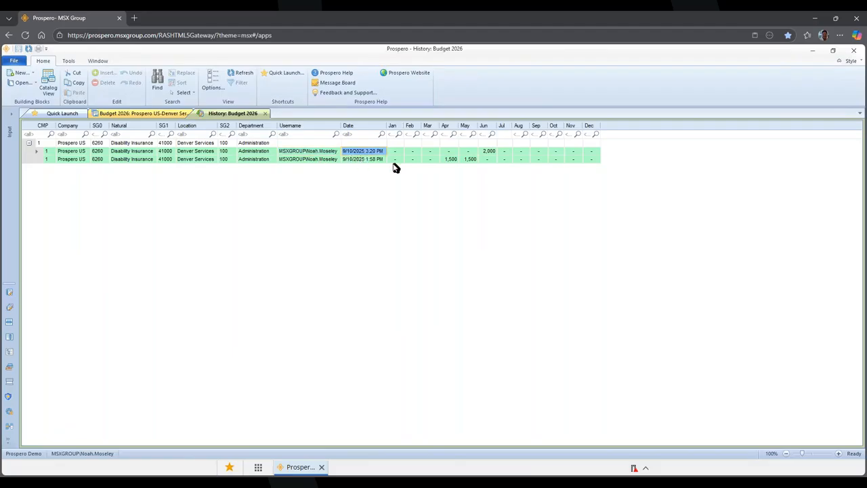
click(450, 160)
click(470, 160)
click(488, 152)
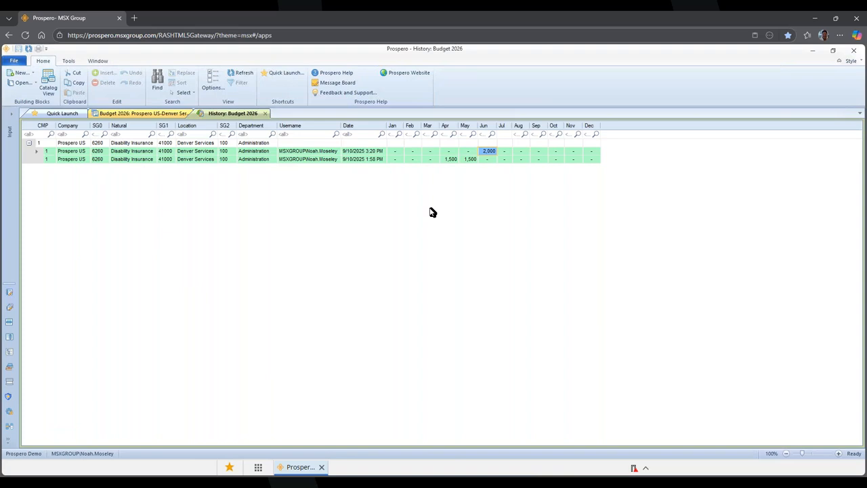
click(266, 114)
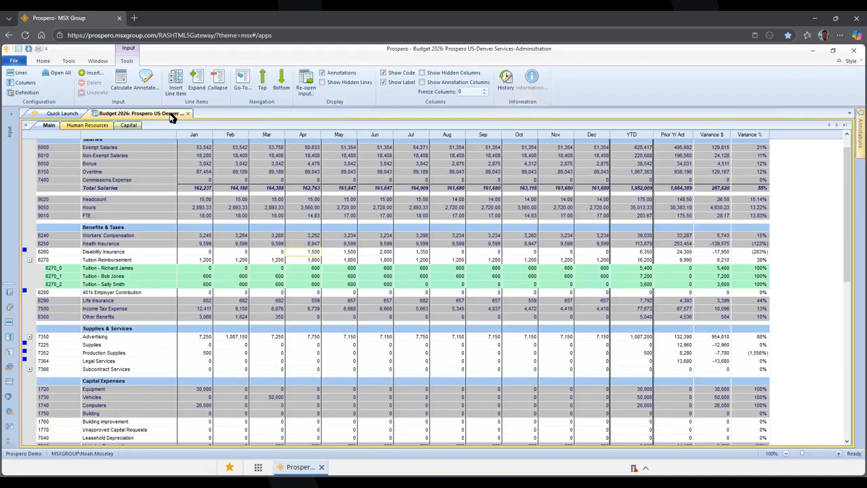
- Start a plan copy with input definition Budget 2026, book code Budget_Original and year 2026 as the source
click(68, 61)
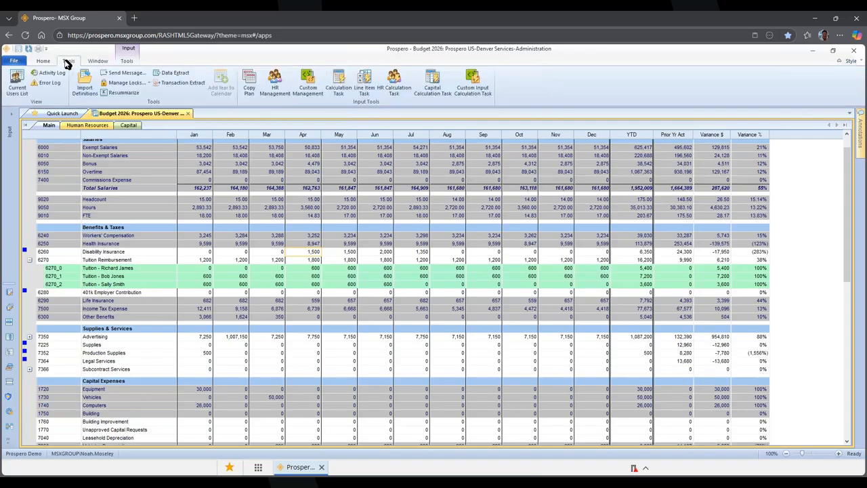
click(249, 85)
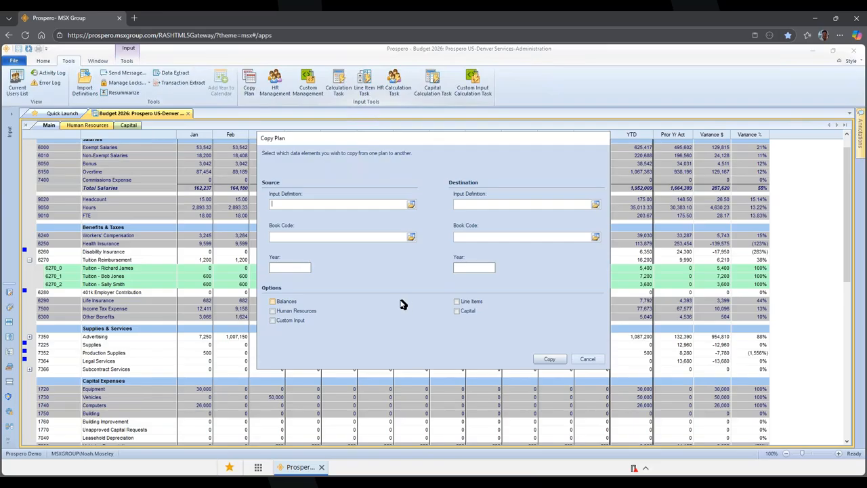
click(411, 206)
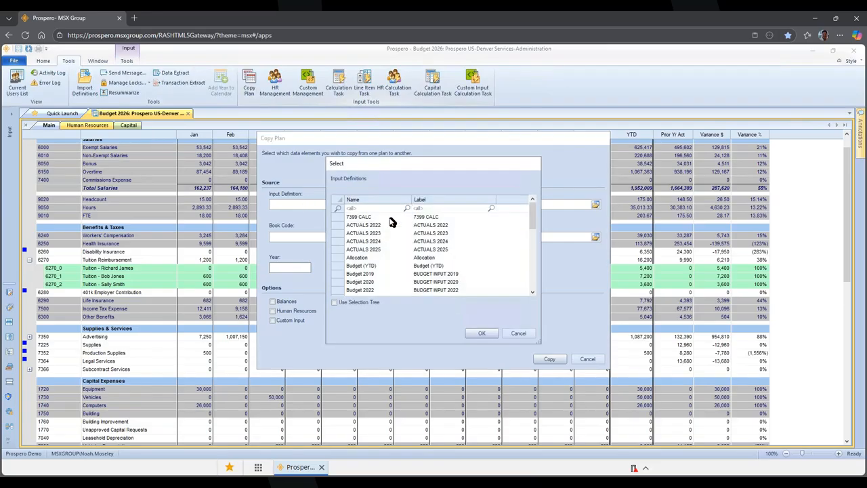
scroll(372, 286, down, 1)
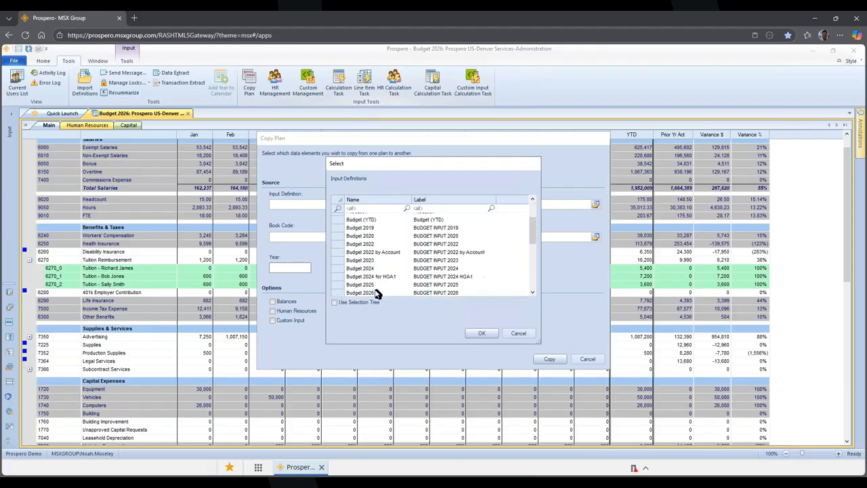
click(375, 292)
click(477, 333)
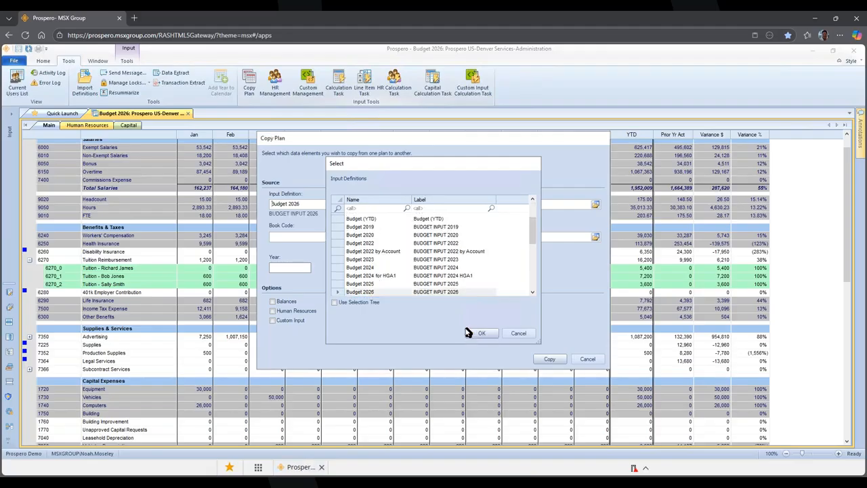
click(411, 237)
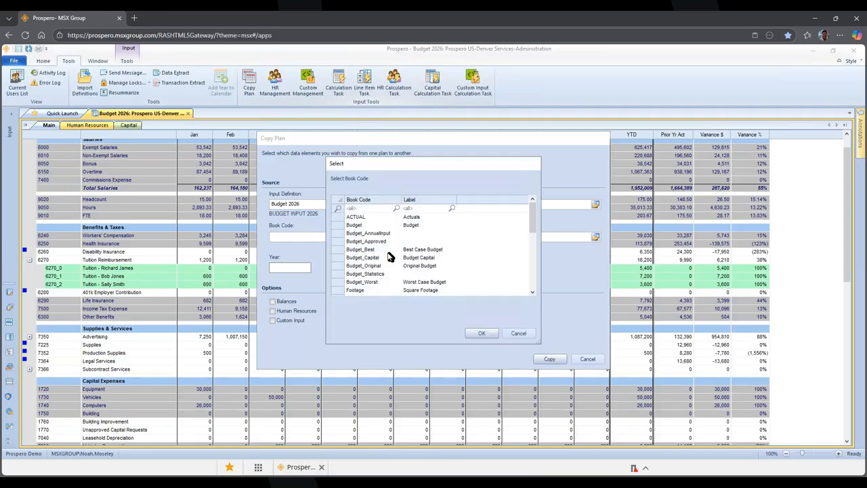
click(379, 267)
click(481, 333)
click(291, 269)
text(2026)
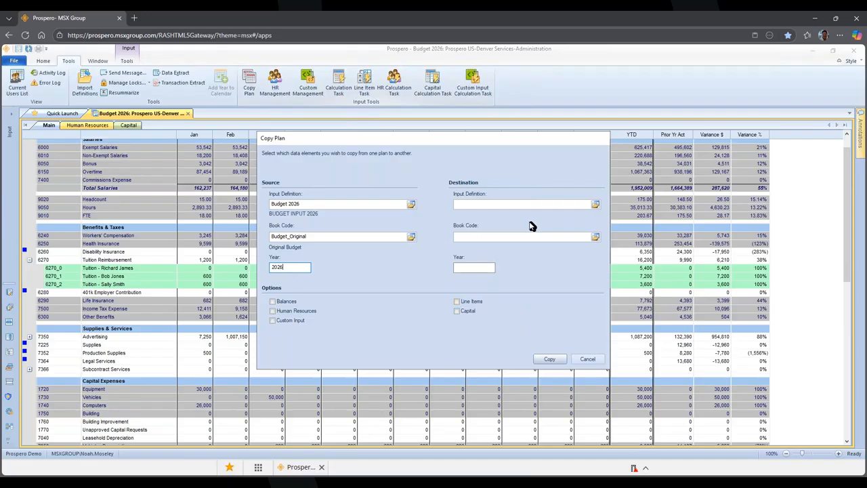
- Set the plan copy's destination to input definition Forecast, book code Forecast and year 2026
click(592, 203)
click(595, 203)
scroll(416, 275, down, 3)
scroll(416, 275, down, 5)
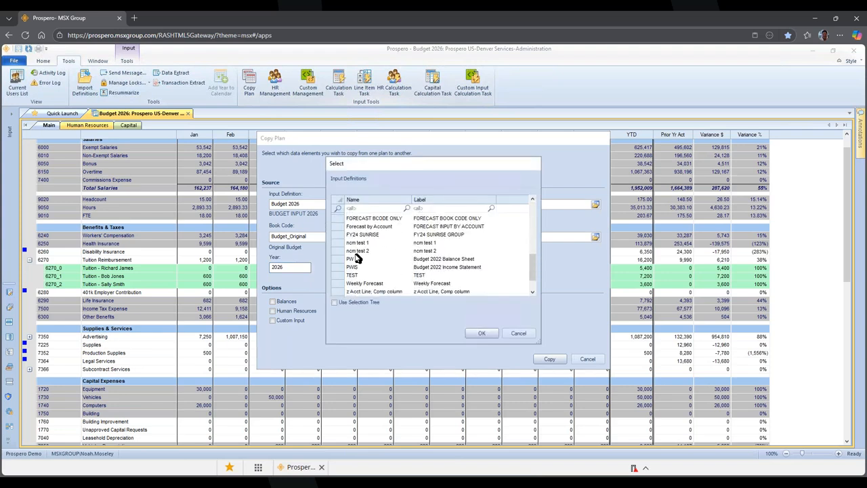
scroll(368, 229, up, 1)
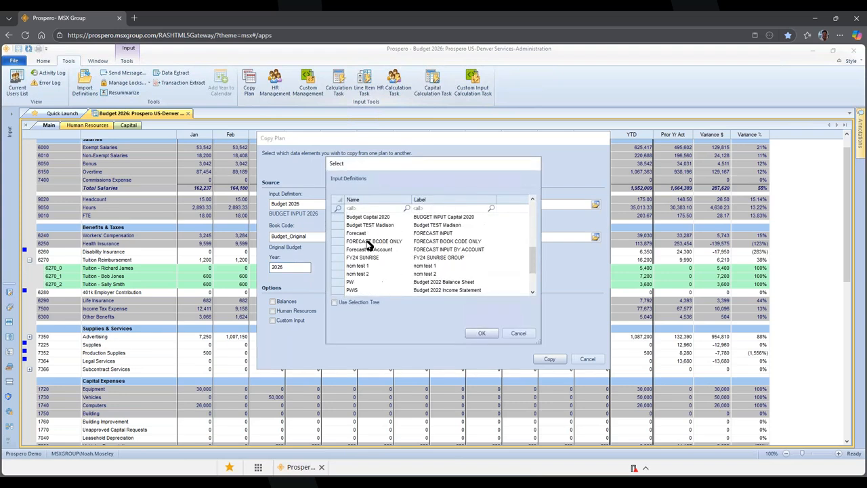
click(368, 235)
click(482, 333)
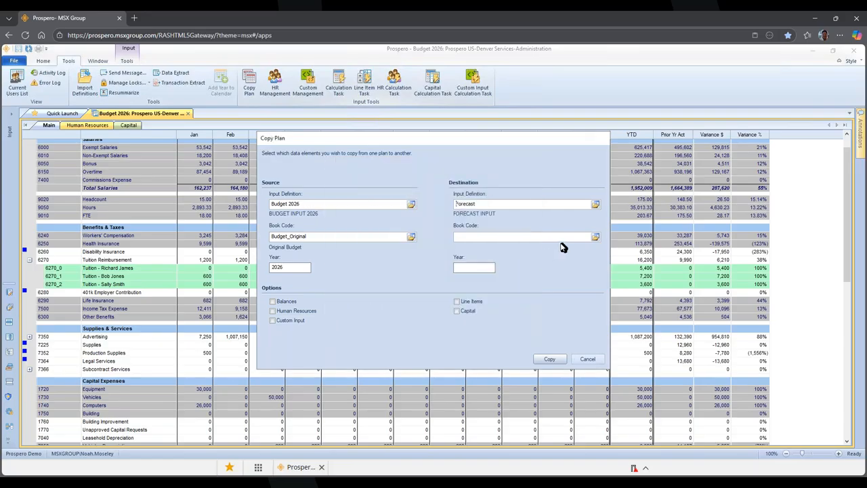
click(594, 236)
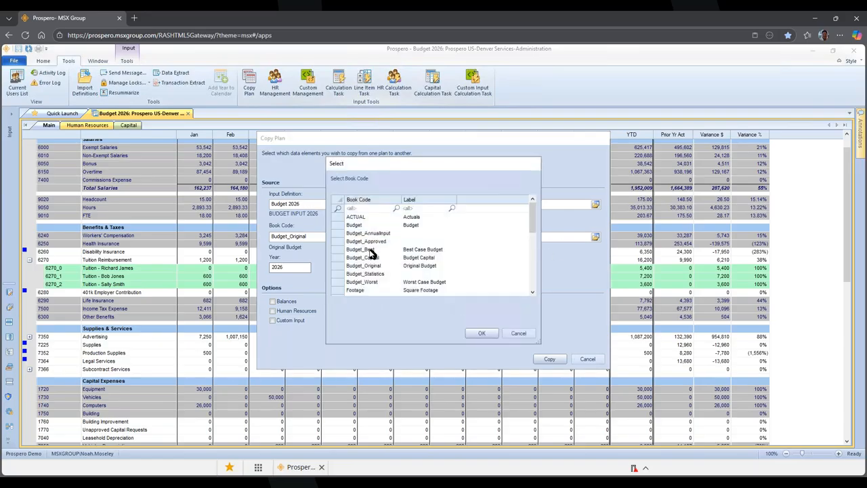
scroll(368, 261, down, 1)
click(366, 276)
click(477, 335)
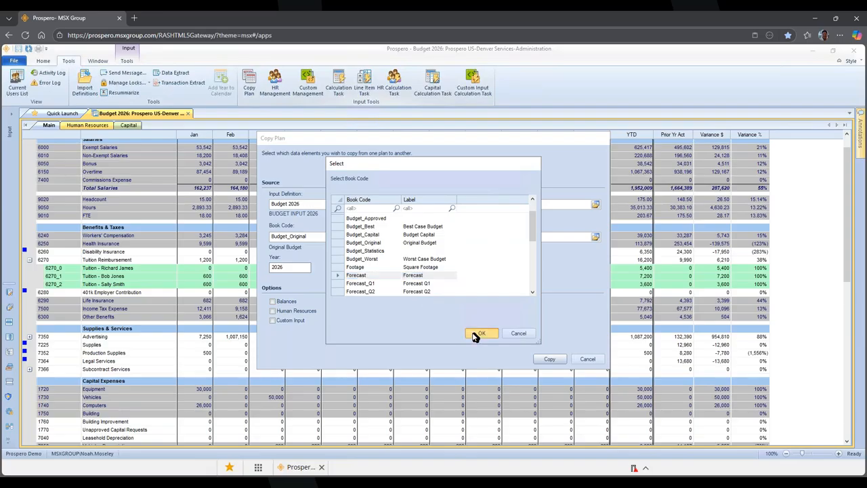
click(465, 272)
text(2026)
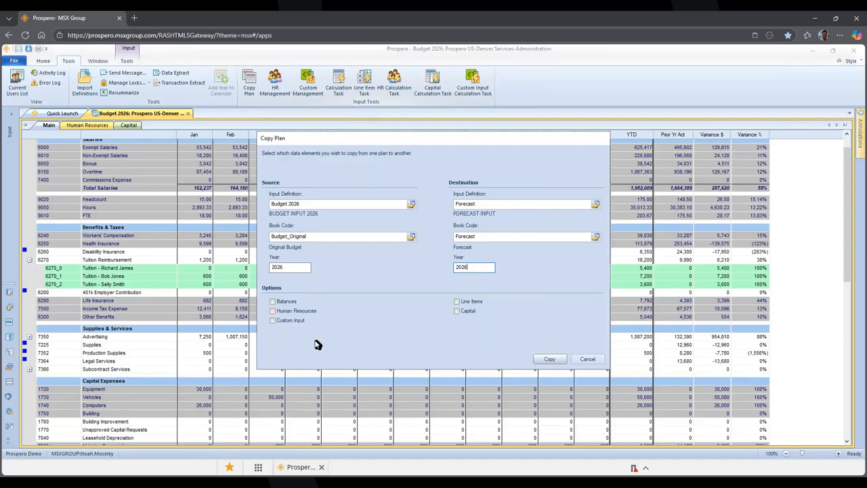
- Go through the Balances, Custom Input, Line Items and Capital copy options, and cancel the plan copy
click(279, 302)
click(290, 321)
click(479, 303)
click(466, 310)
click(587, 360)
click(227, 263)
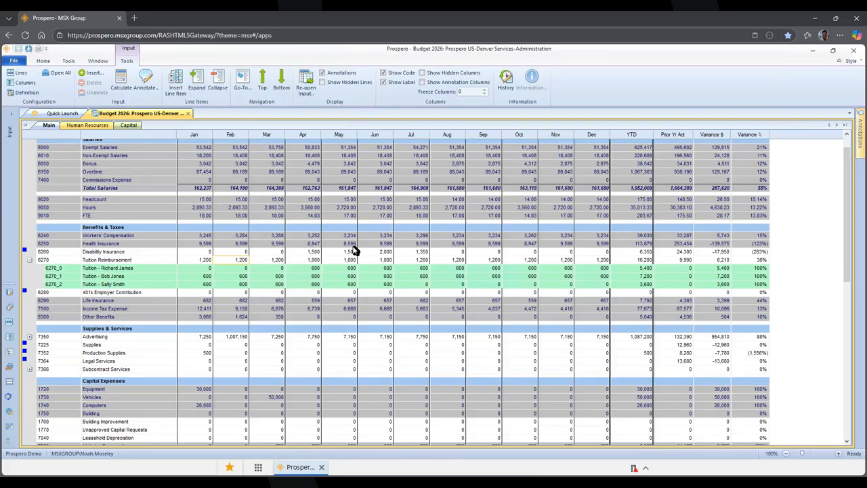
- Show the report definitions and look over the HR and line item detail reports in the Budget Reports 2026 folder
click(12, 118)
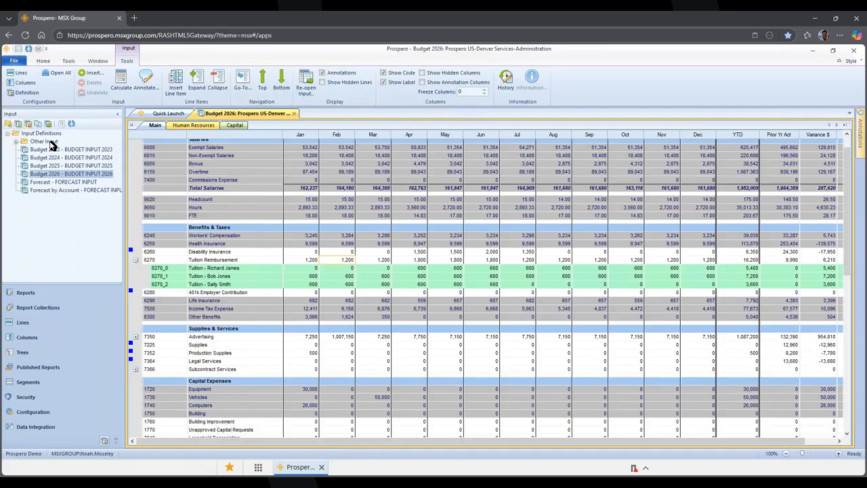
click(27, 294)
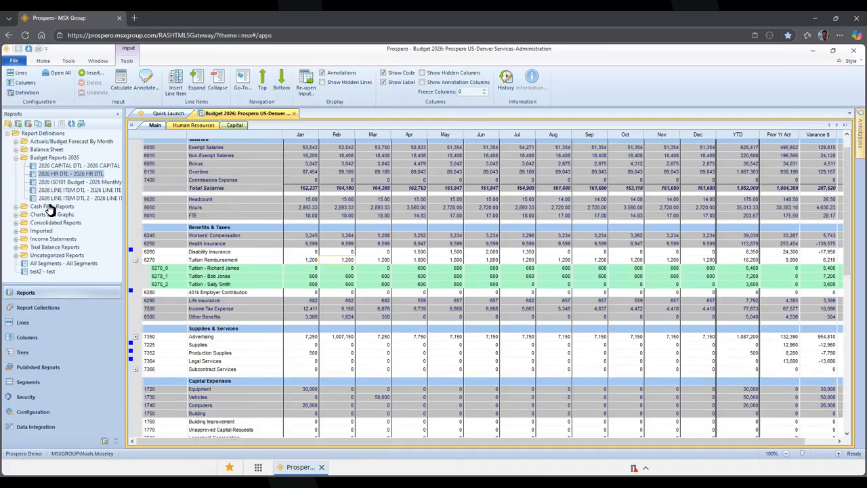
click(72, 179)
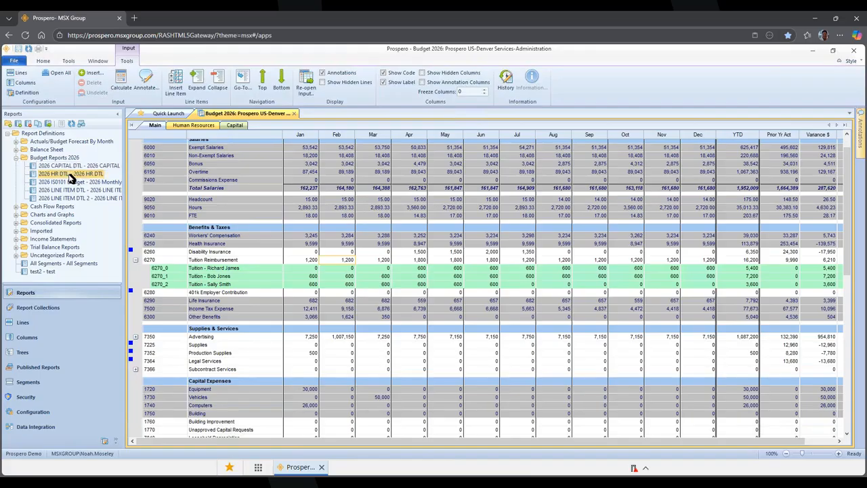
click(77, 194)
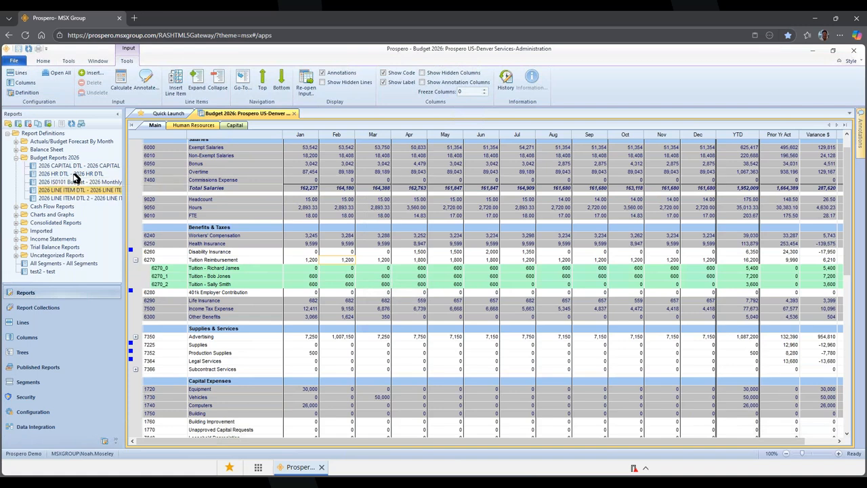
- Look over the budget's Human Resources and Capital sheets and return to the Main sheet
click(191, 126)
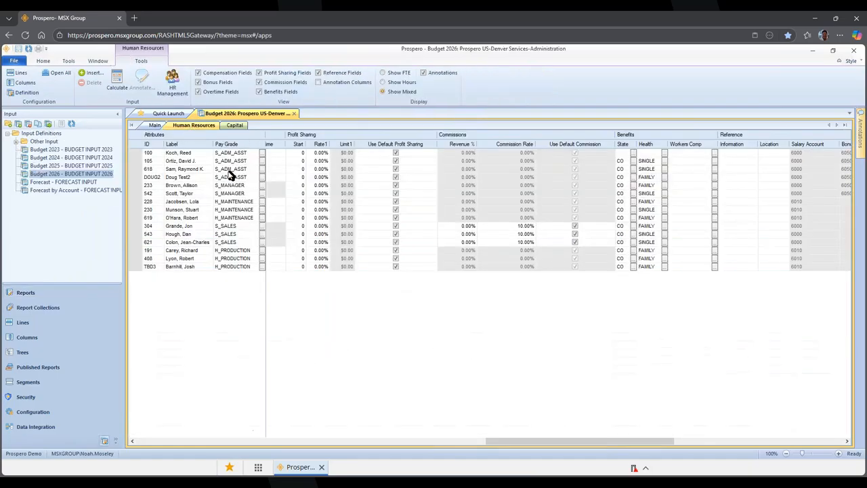
click(235, 126)
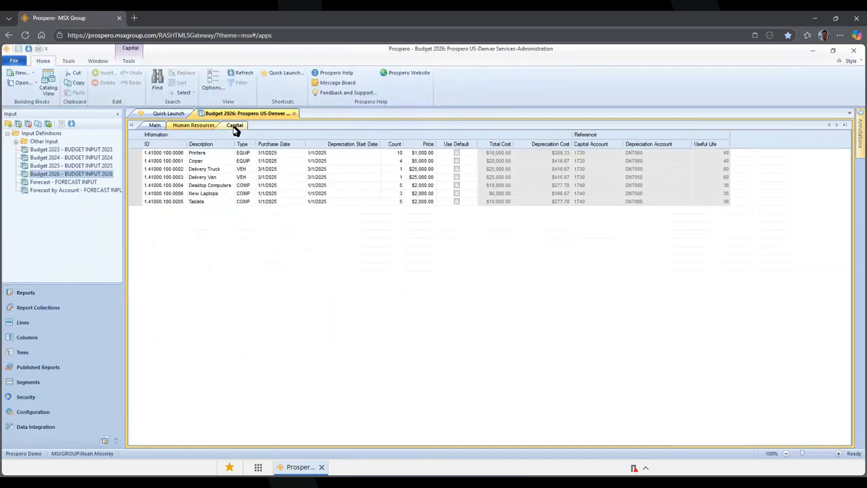
click(155, 126)
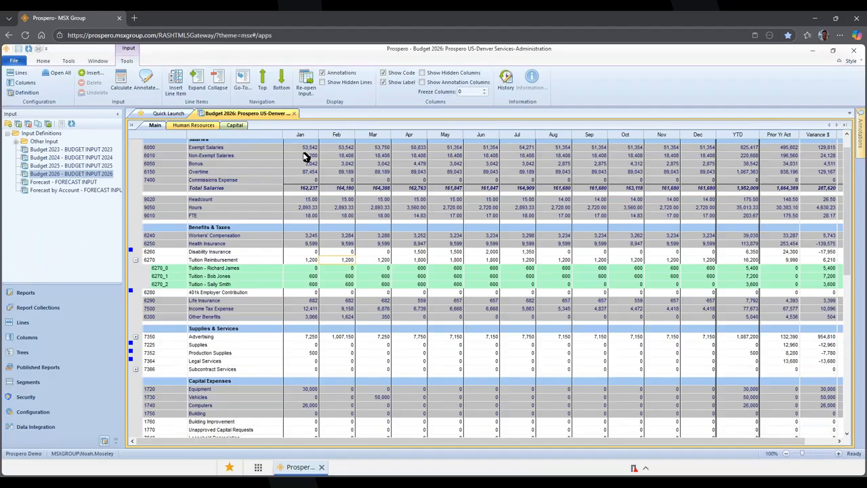
- Run the 2026 HR DTL report for Prospero US, Total Company by Region and All Departments, with report year 2026
click(37, 296)
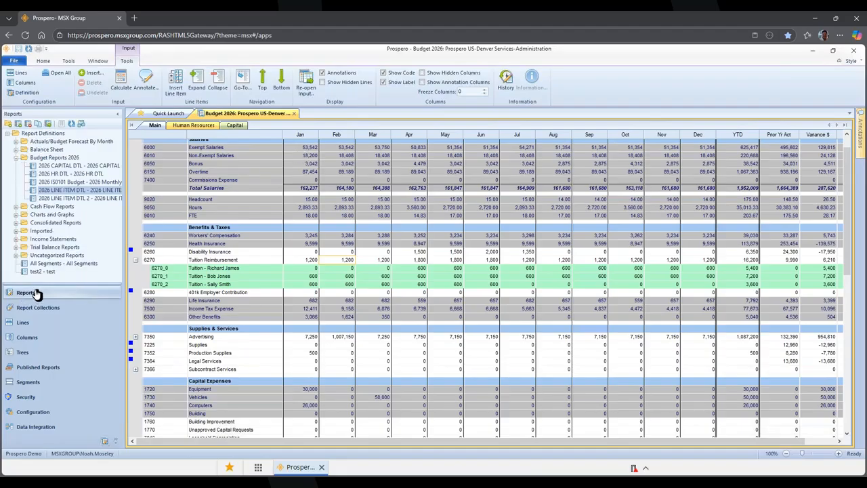
right_click(61, 177)
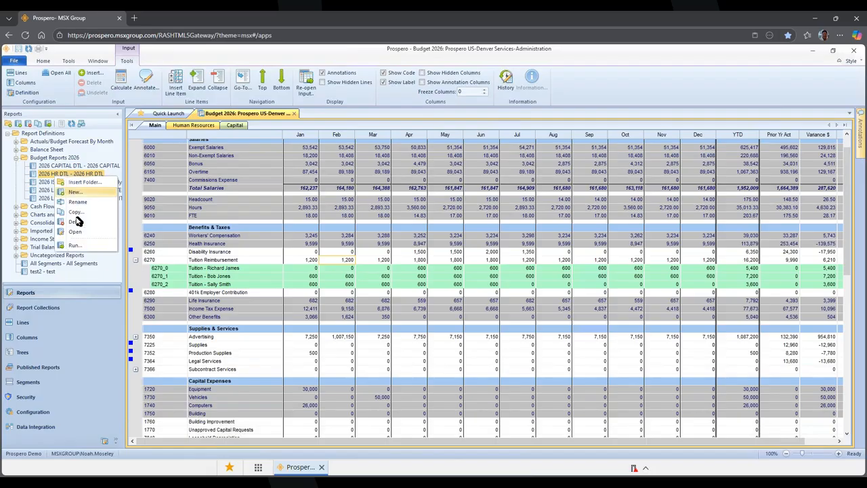
click(76, 245)
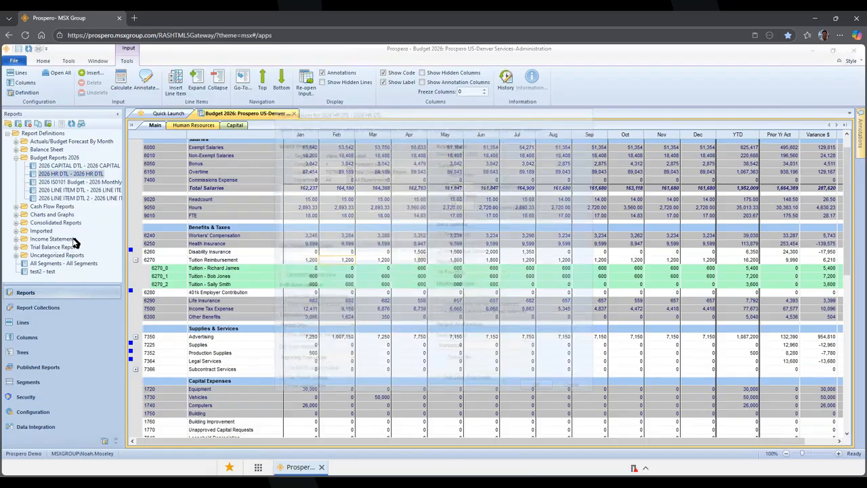
click(359, 161)
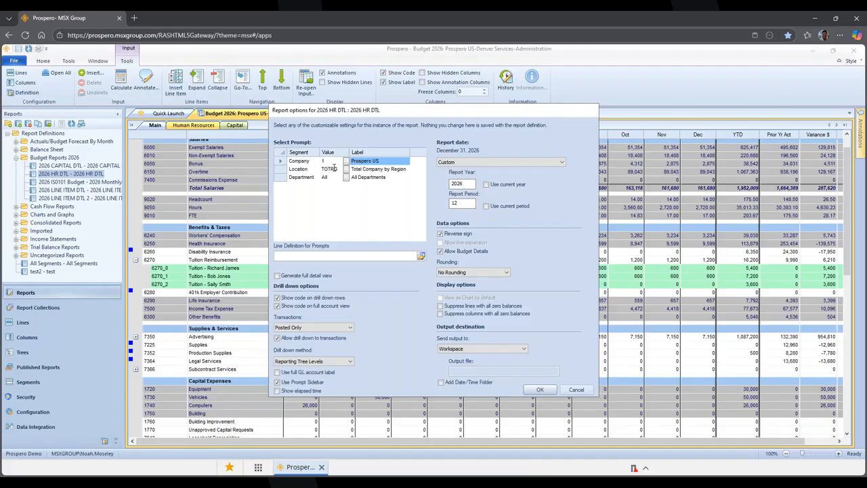
click(358, 169)
click(374, 177)
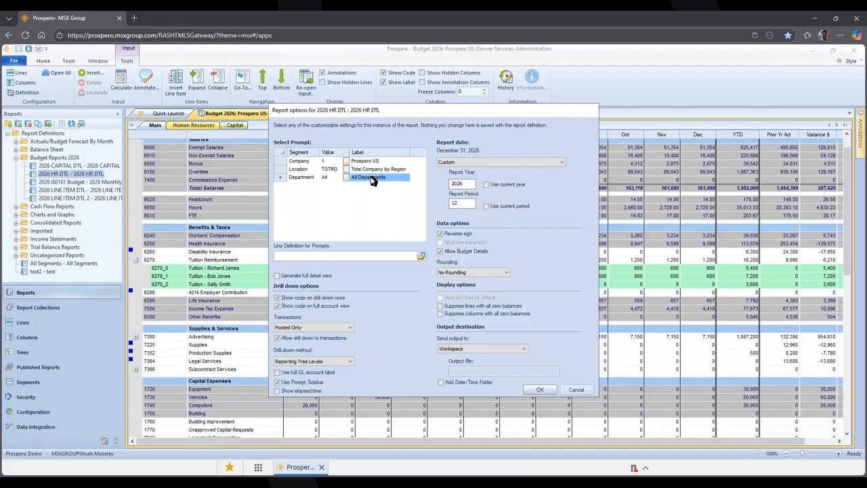
double_click(463, 184)
click(540, 391)
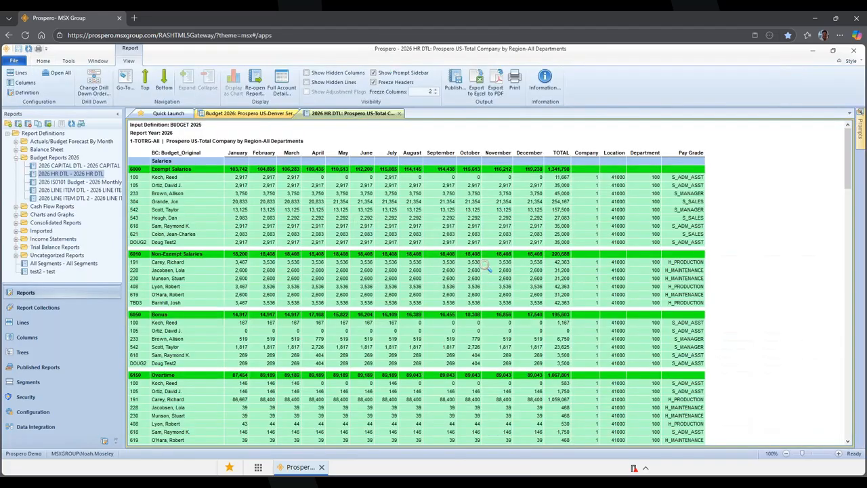
- Examine the individual employees and their monthly amounts under Exempt Salaries (6000) and Non-Exempt Salaries (6010) in the HR detail report
click(195, 178)
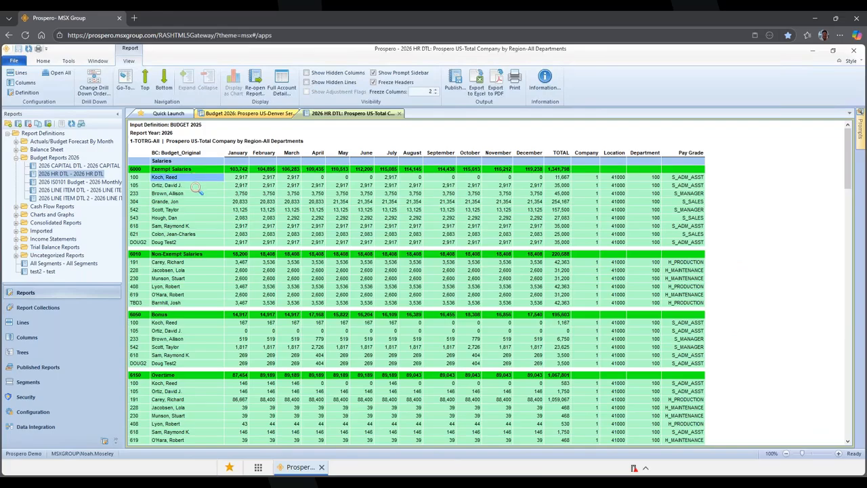
click(194, 186)
click(195, 195)
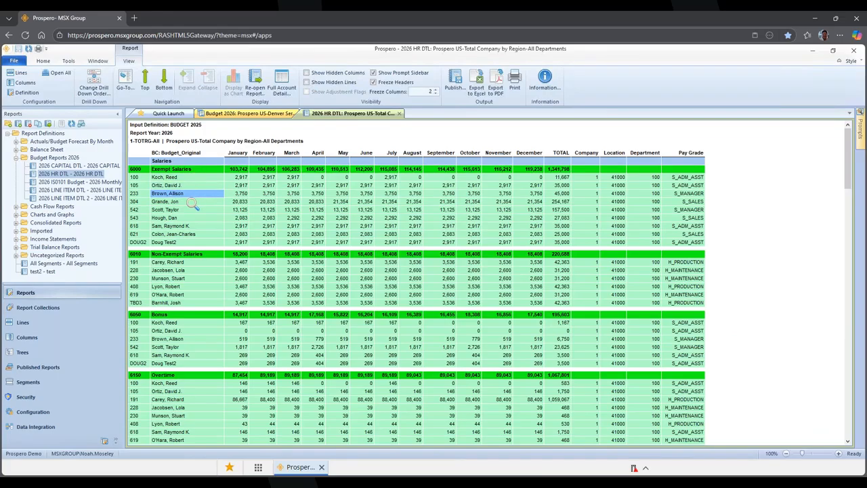
click(265, 178)
click(265, 194)
click(293, 195)
click(293, 218)
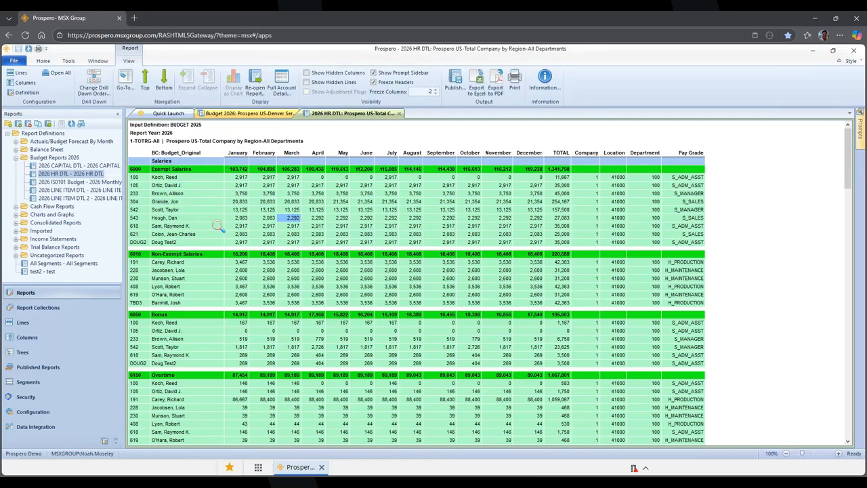
click(190, 262)
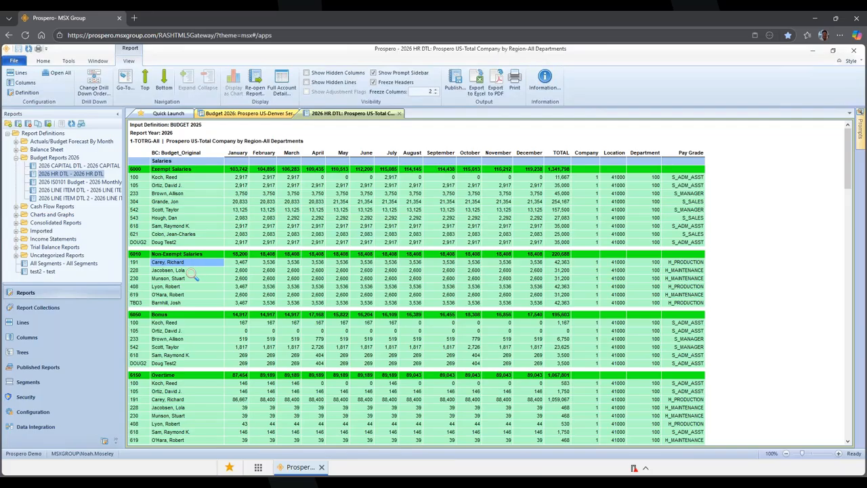
click(193, 271)
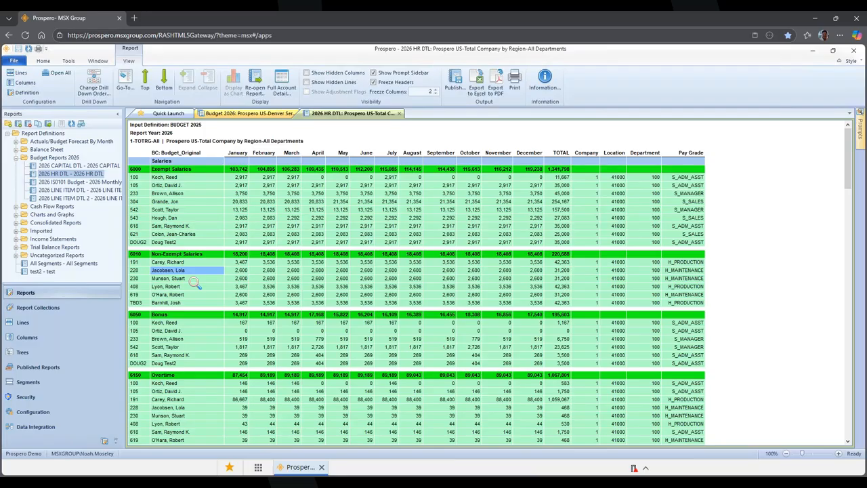
- Run the 2026 CAPITAL DTL report for all companies, locations and departments, with report year 2026 and period 12
right_click(67, 167)
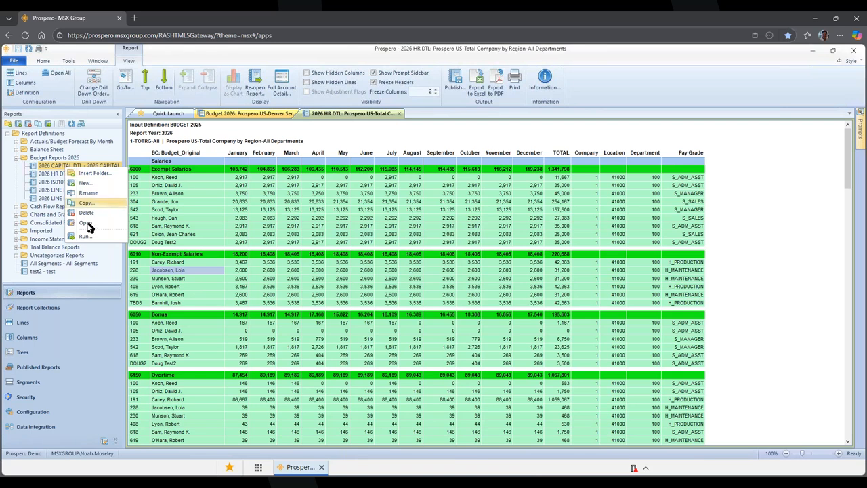
click(84, 238)
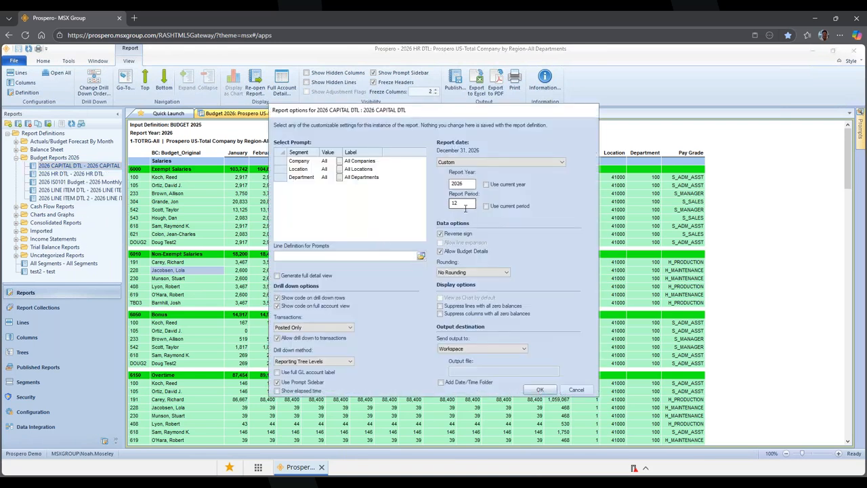
click(540, 389)
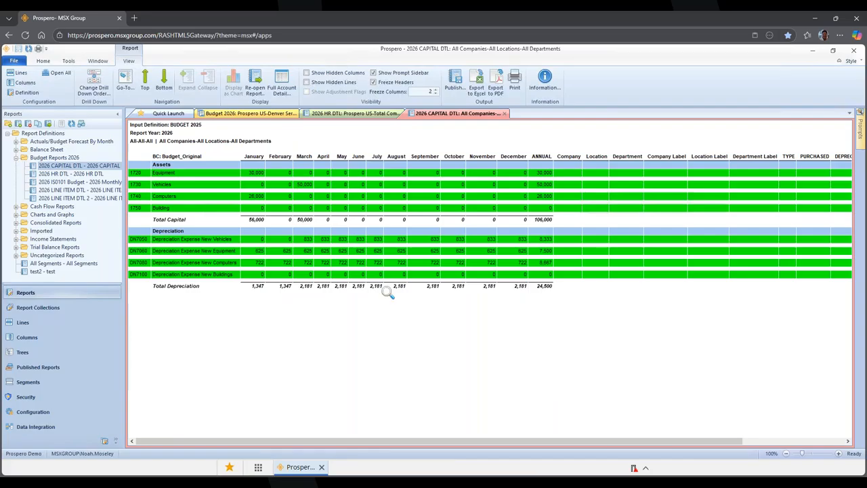
- Examine the equipment and vehicle purchases and the new equipment depreciation by month in the capital detail report
click(260, 173)
click(304, 184)
click(256, 251)
click(276, 251)
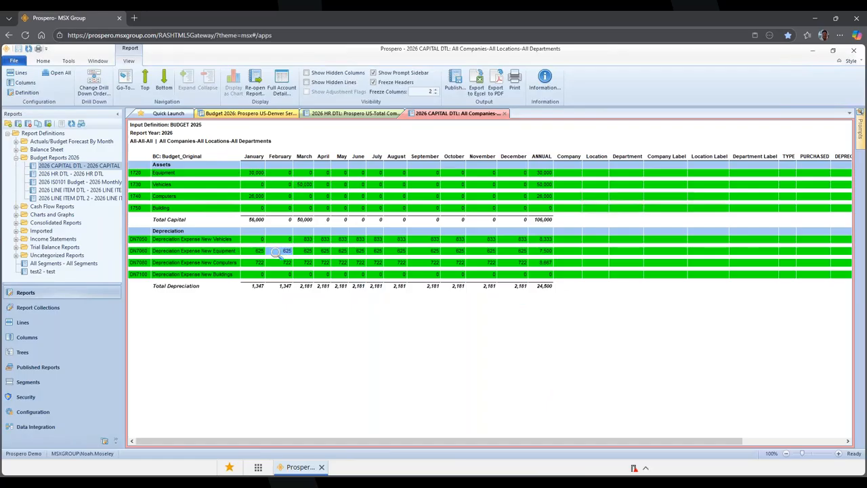
- Run the 2026 LINE ITEM DTL report for all companies, Total Company by Region and All Departments, with report year 2026 and period 12
right_click(68, 195)
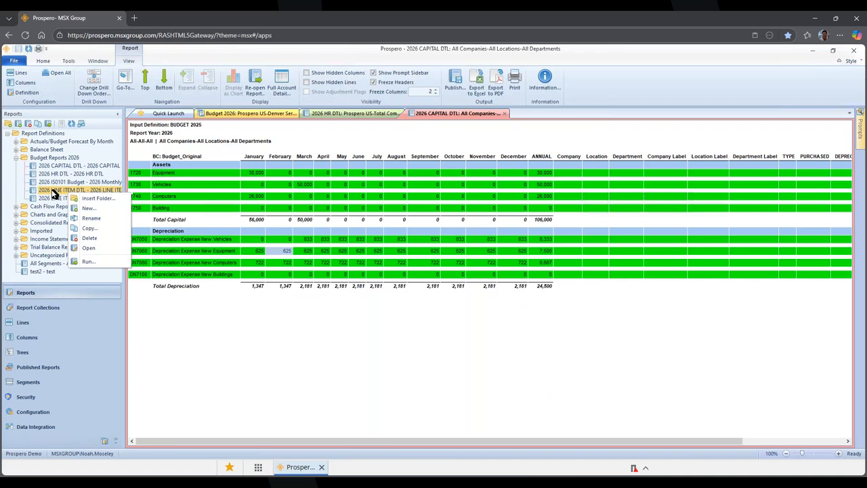
click(88, 262)
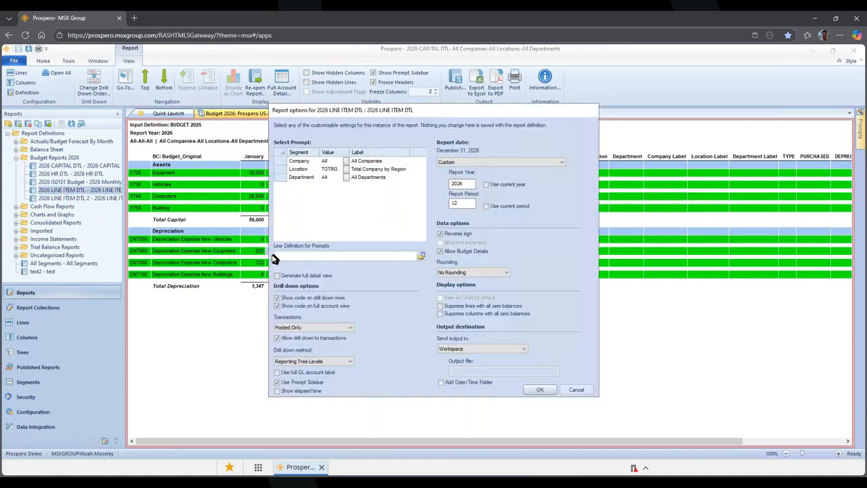
click(539, 390)
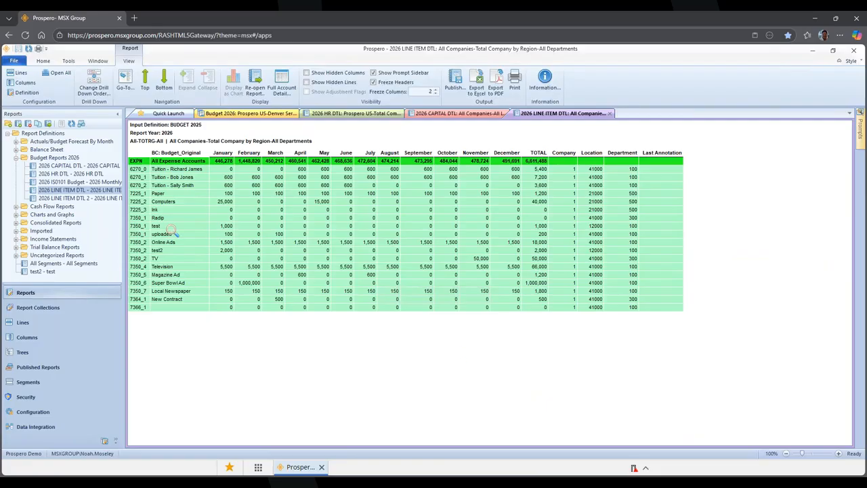
- Examine the individual tuition line items and their codes under account 6270 in the line item report
click(179, 169)
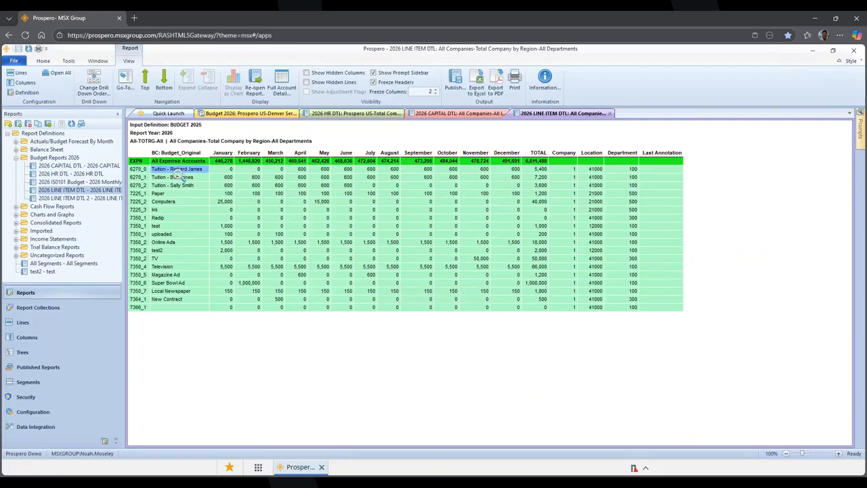
click(179, 177)
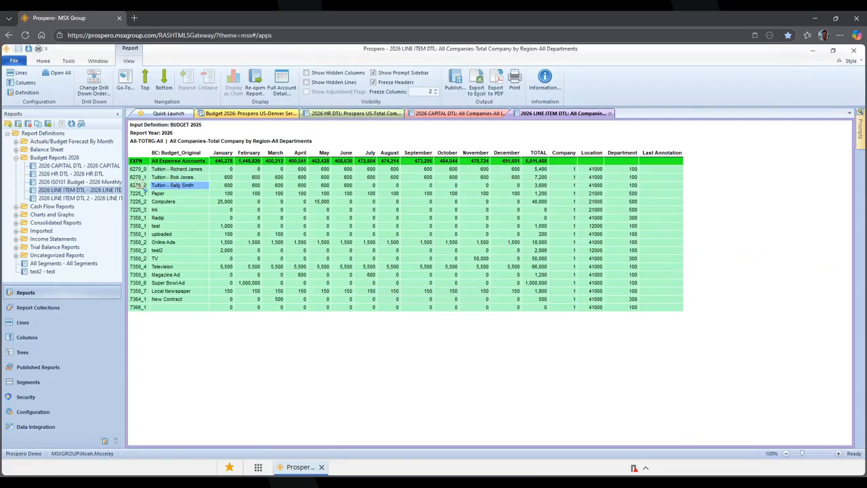
click(137, 169)
click(139, 185)
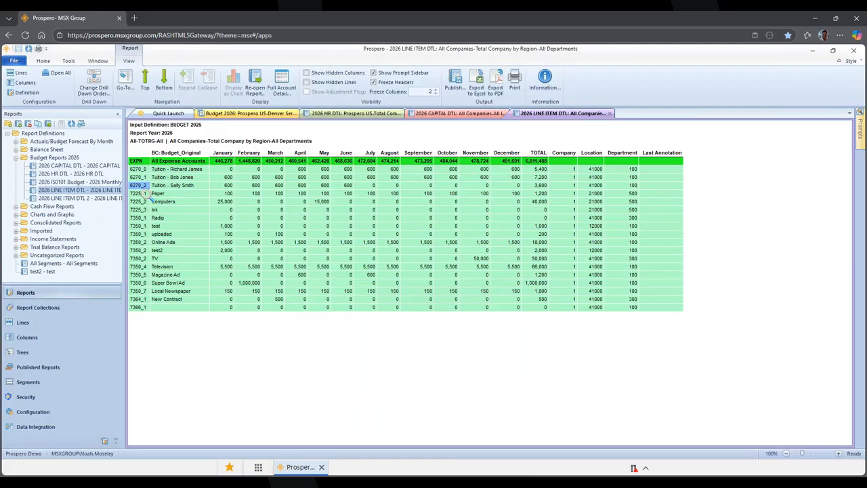
- Examine the Paper, Computers and Ink line items under account 7225 with their monthly amounts, and check the report's prompt options without rerunning it
click(144, 193)
click(170, 194)
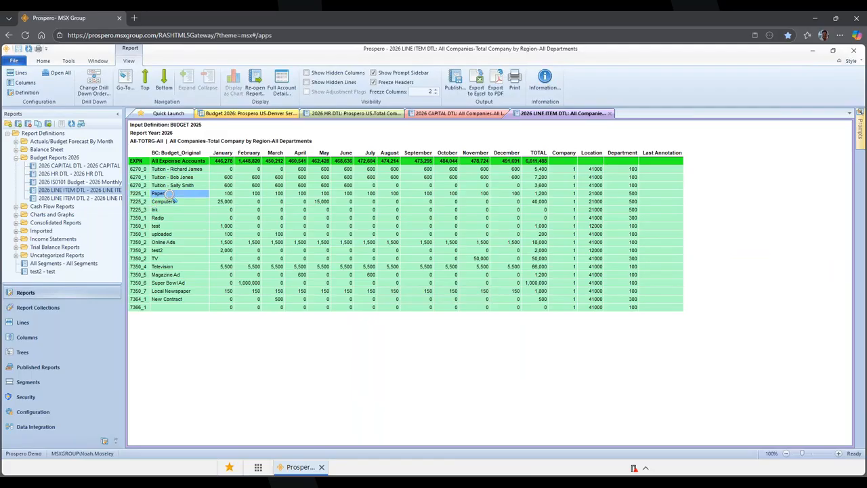
click(176, 203)
click(175, 210)
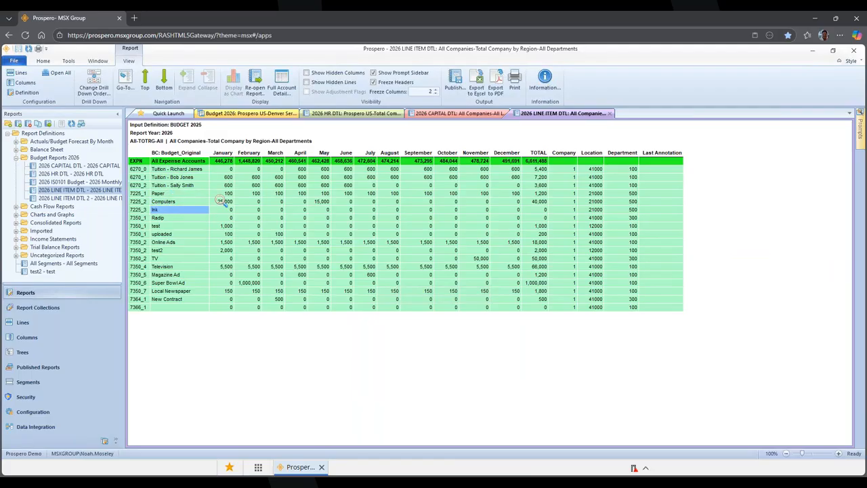
click(228, 194)
click(325, 194)
click(324, 202)
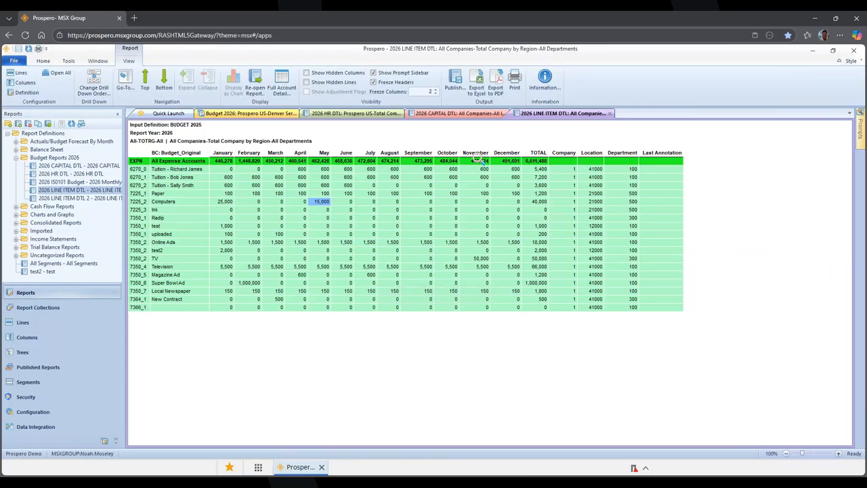
click(257, 85)
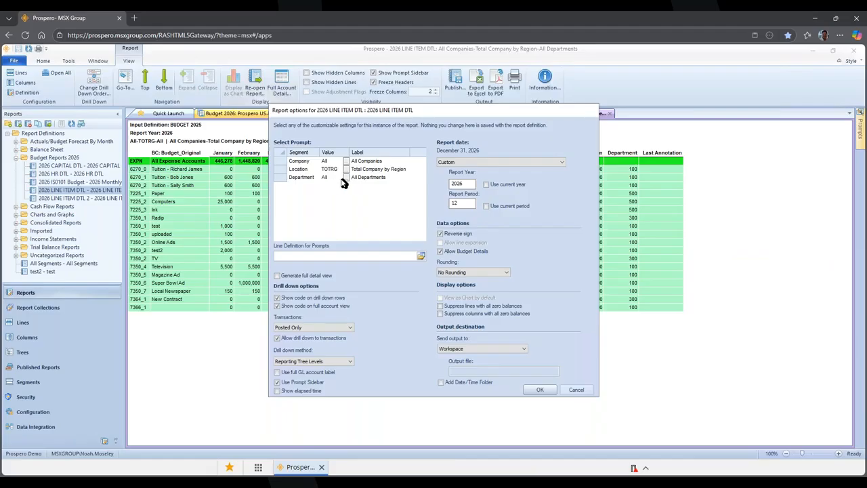
click(577, 391)
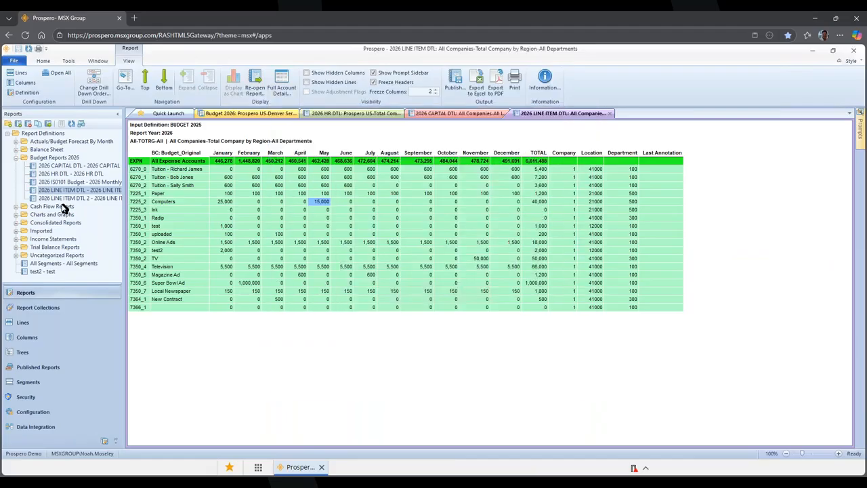
- Run the 2026 LINE ITEM DTL 2 report for Tuition Reimbursement (6270), Total Company by Region and All Departments, with report year 2026 and period 12
right_click(62, 199)
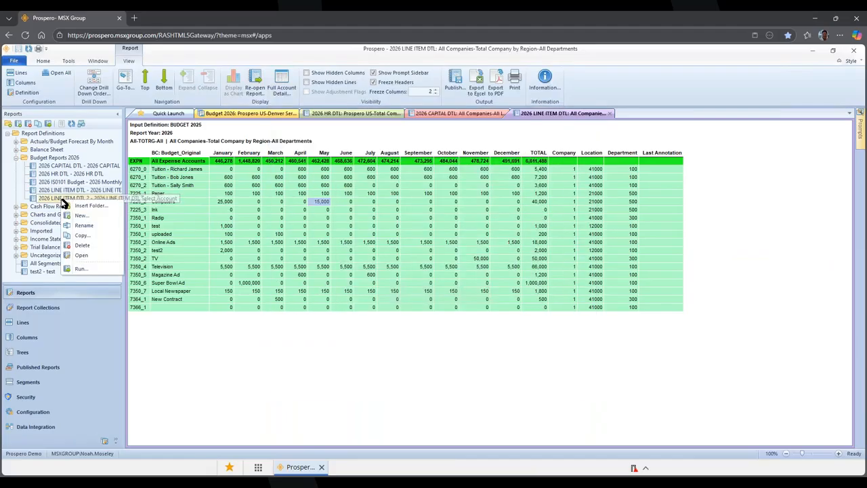
click(81, 271)
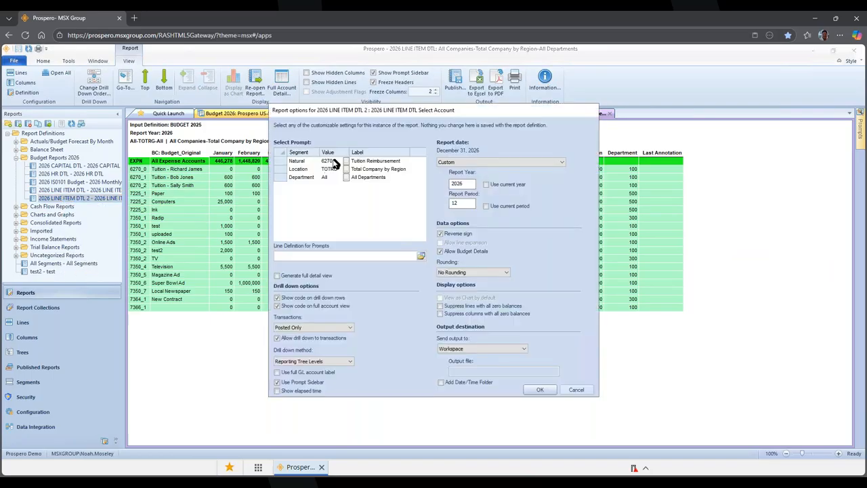
click(328, 161)
click(536, 390)
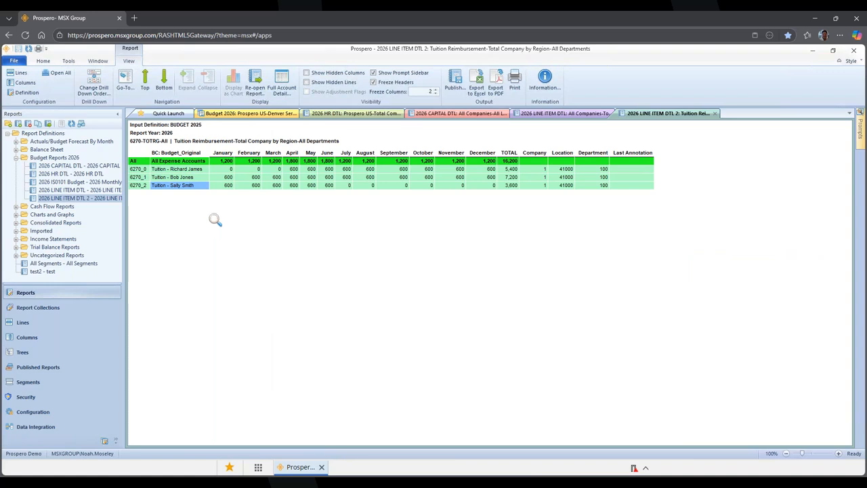
- Close both line item reports, the capital and HR detail reports and the 2026 budget, glancing back over the open ones
click(715, 113)
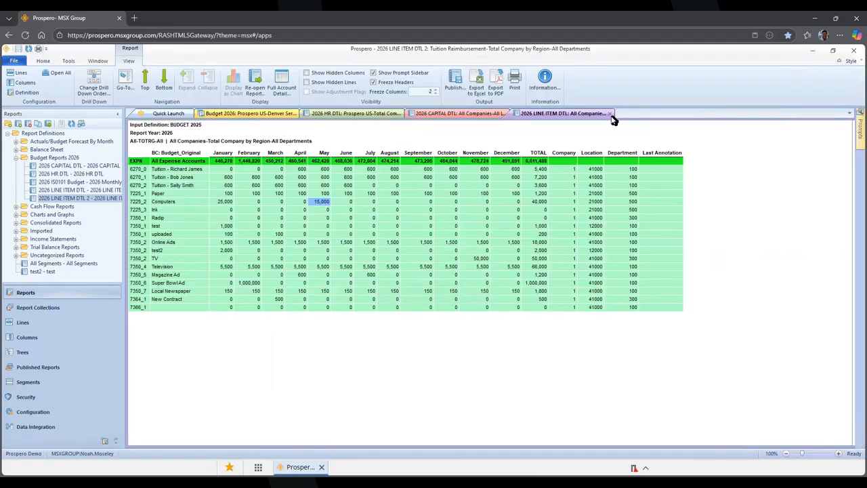
click(610, 113)
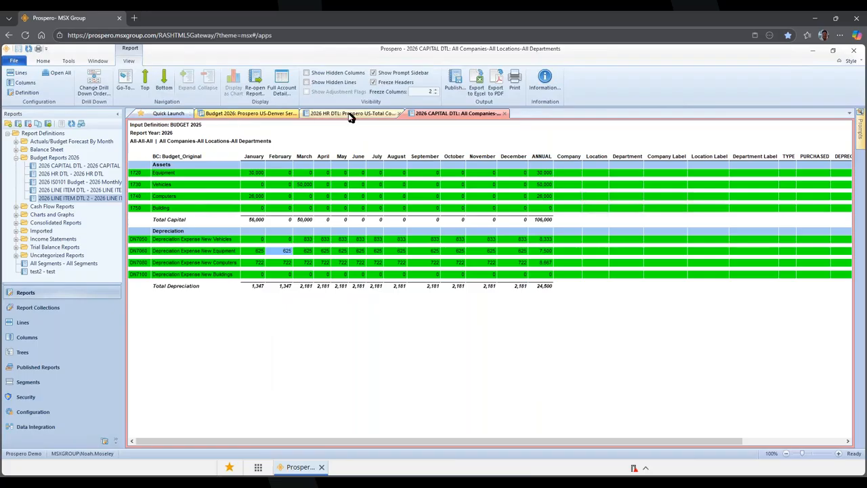
click(371, 117)
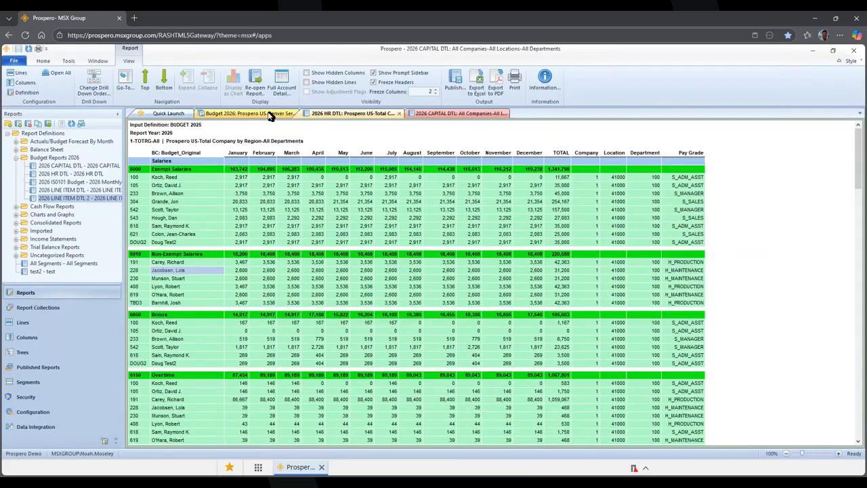
click(267, 116)
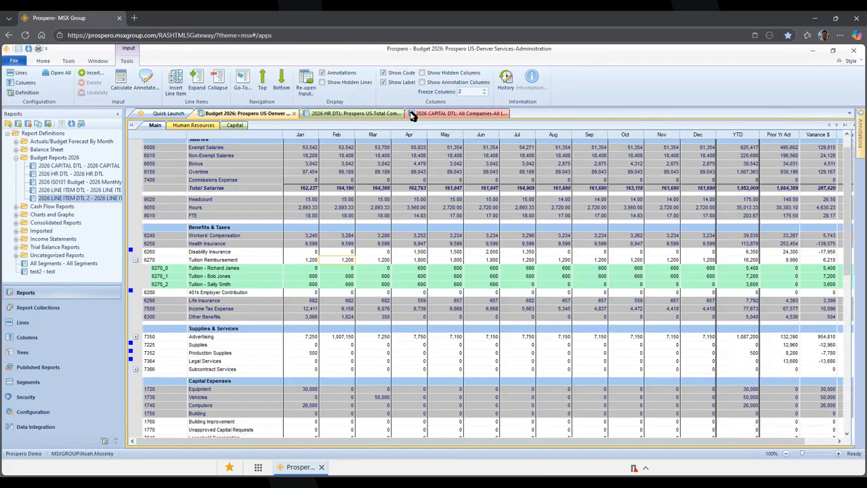
click(461, 115)
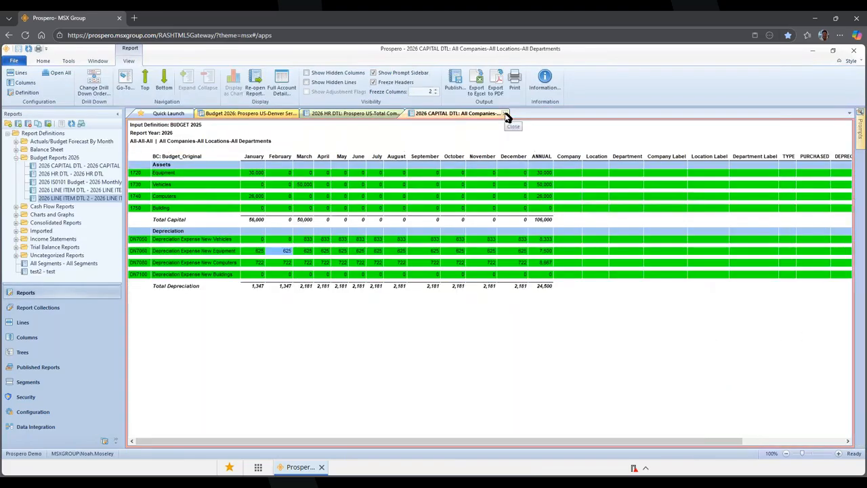
click(507, 117)
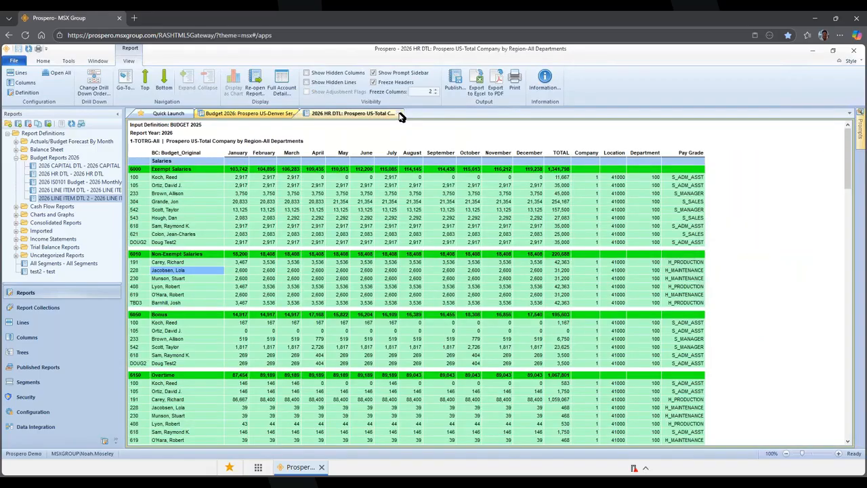
click(400, 113)
click(294, 113)
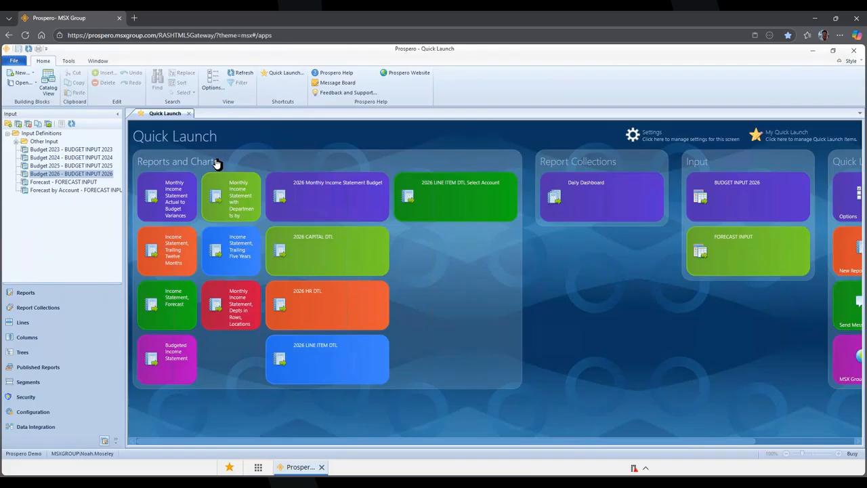
- Open the options of the Monthly Income Statement Actual to Budget Variances report and review its company, location and department prompts
click(166, 200)
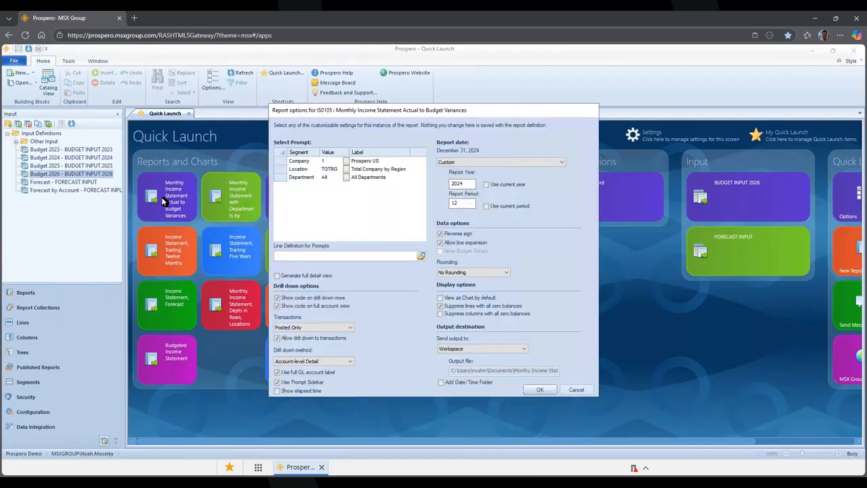
click(325, 161)
click(361, 162)
click(363, 178)
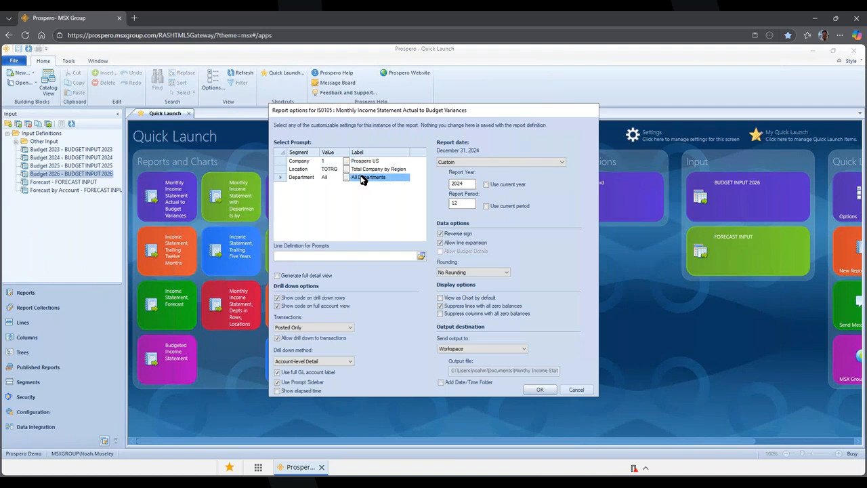
click(302, 169)
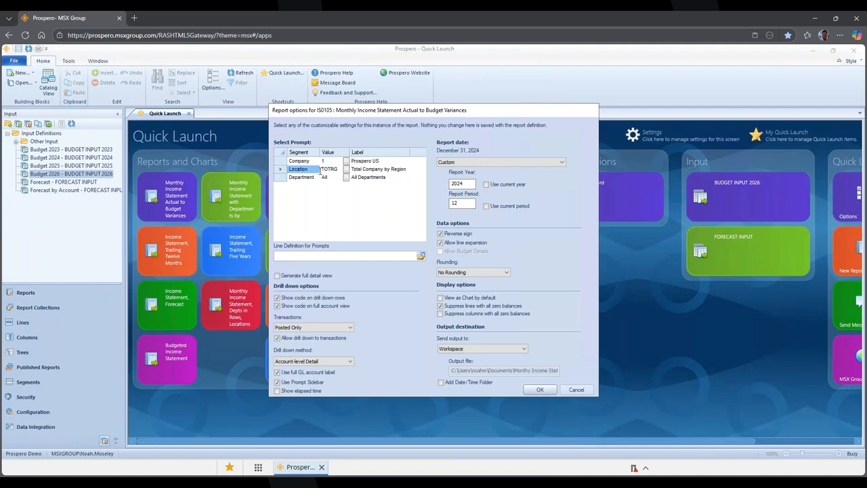
click(367, 170)
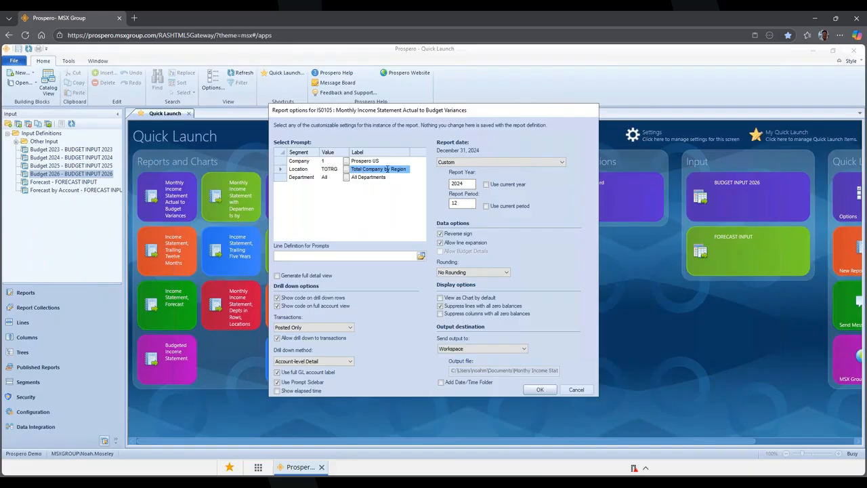
- Choose the location through the selection tree and look over Miami Services and Atlanta under Total Company by Region, South Region
click(353, 176)
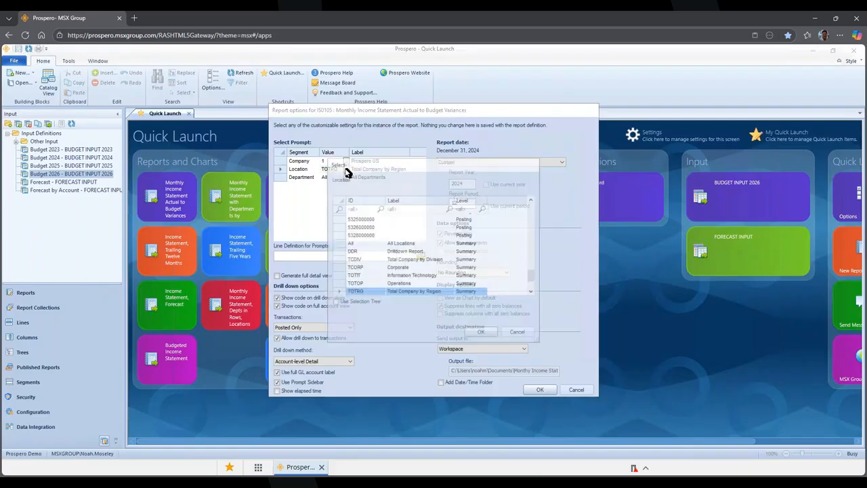
click(335, 303)
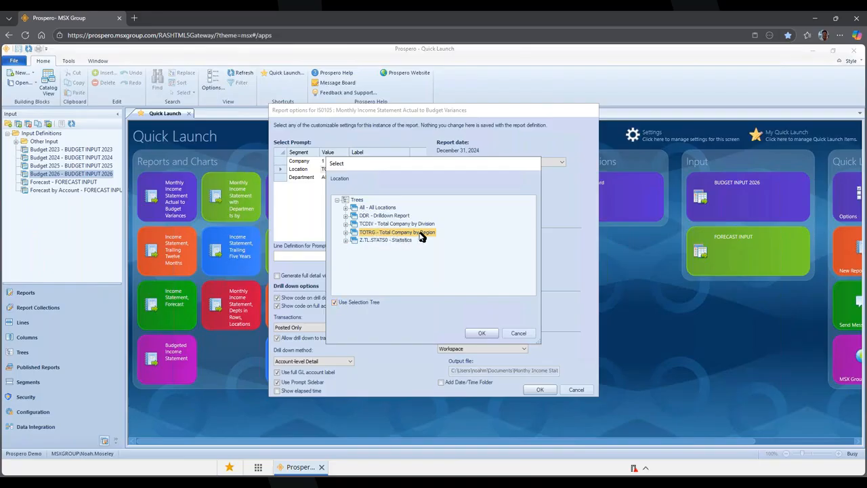
click(346, 232)
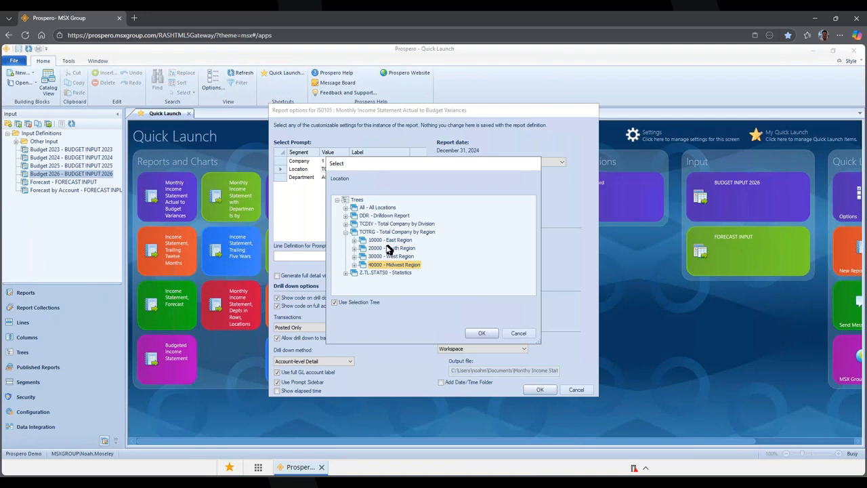
click(354, 249)
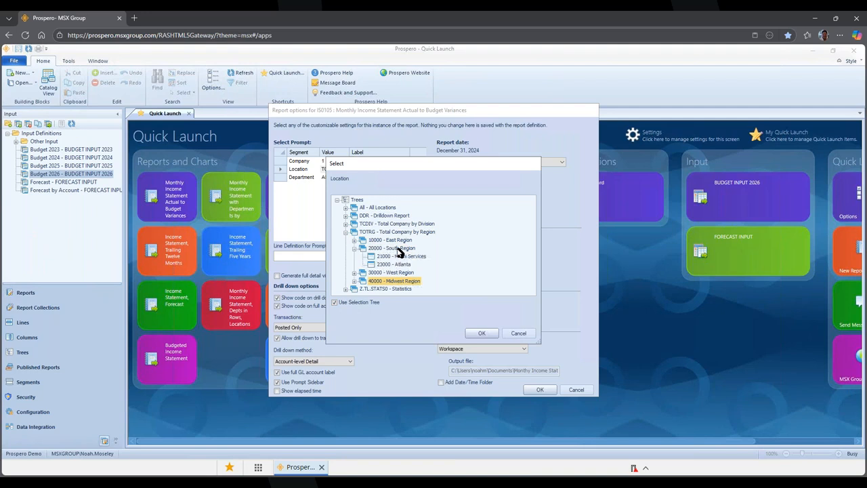
click(402, 257)
click(398, 265)
click(398, 250)
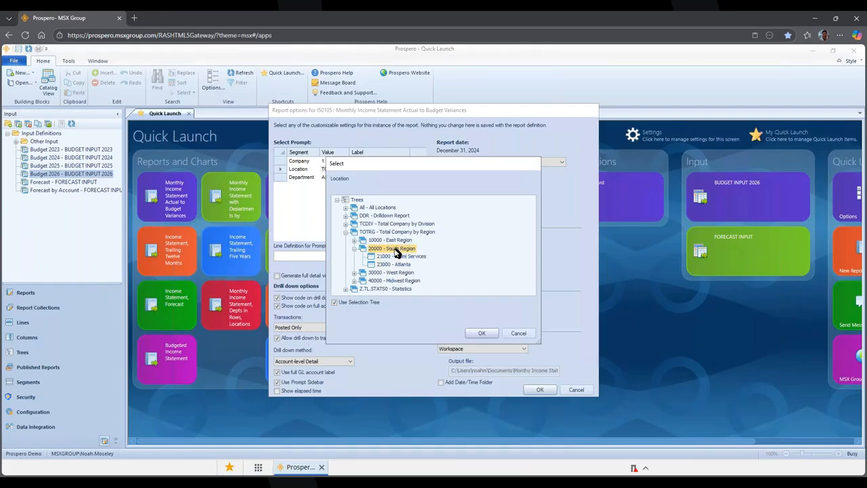
- Expand the West Region in the location tree and compare its San Francisco and Seattle locations with the South Region
click(354, 272)
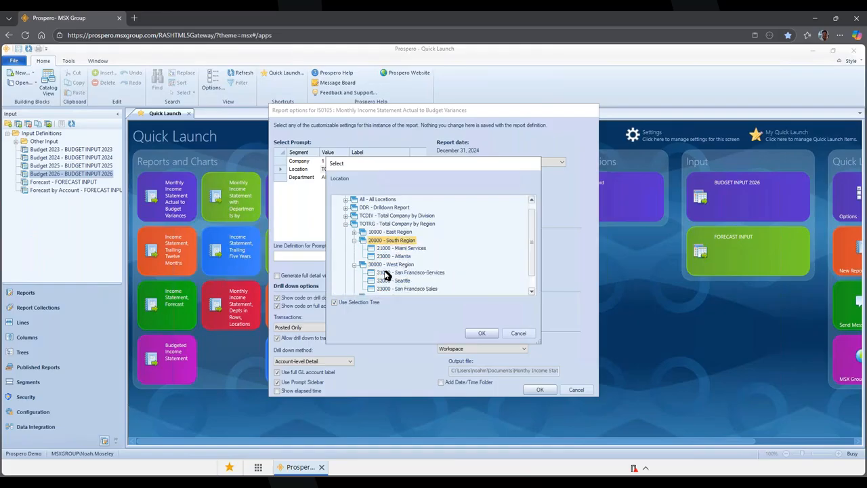
click(398, 275)
click(397, 282)
click(406, 290)
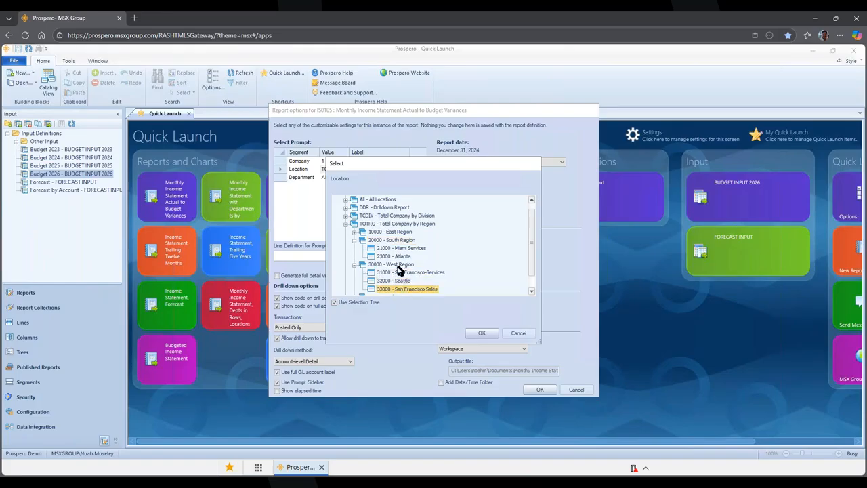
click(399, 266)
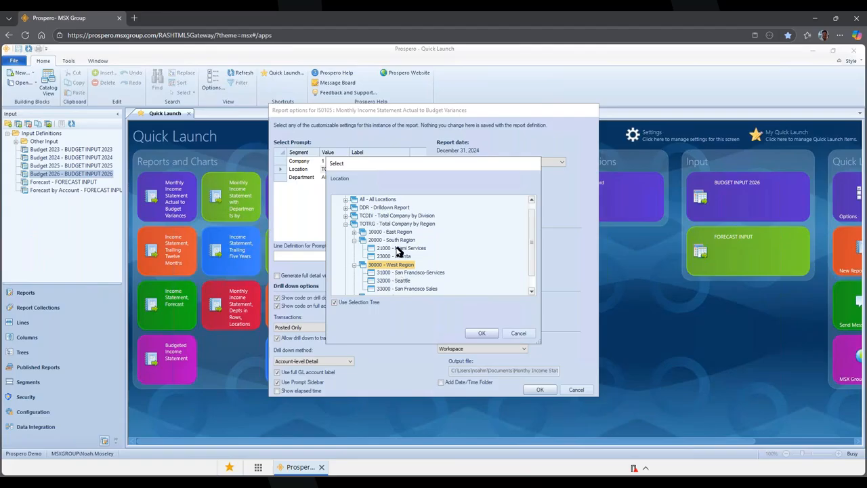
click(399, 242)
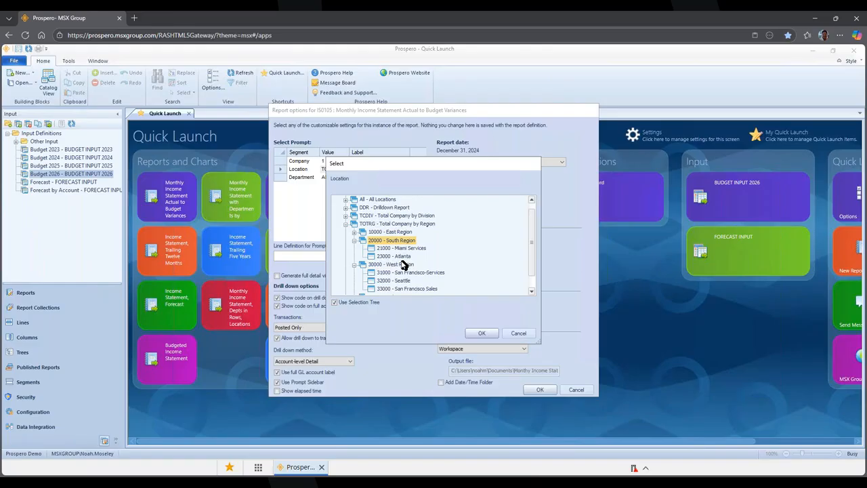
- Run the report for location TOTRG - Total Company by Region and review its Actuals, Budget, $ Var. and % Var. columns
ctrl+click(404, 265)
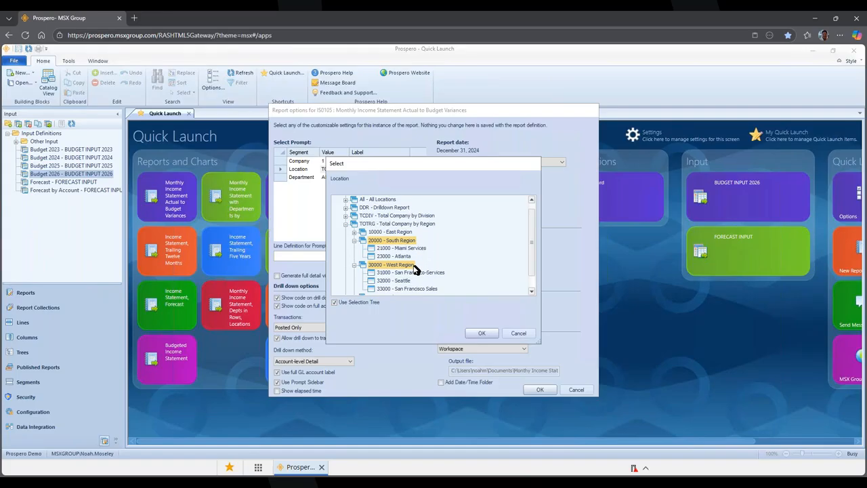
click(409, 224)
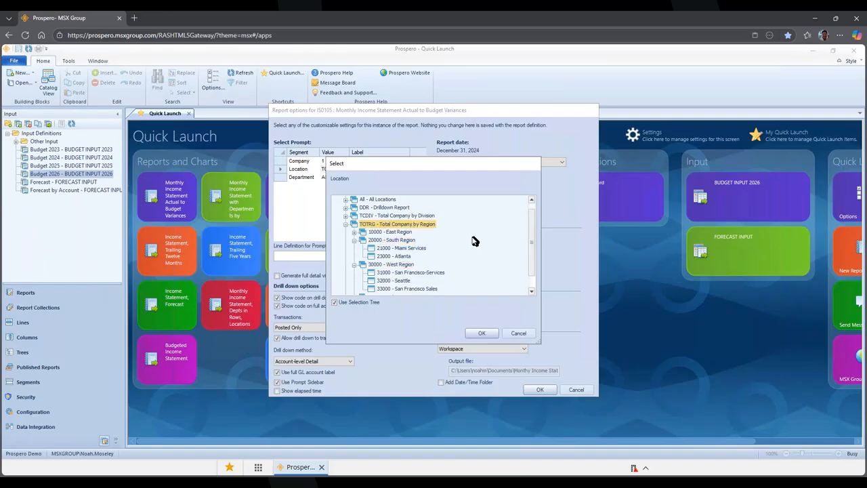
click(482, 333)
click(541, 392)
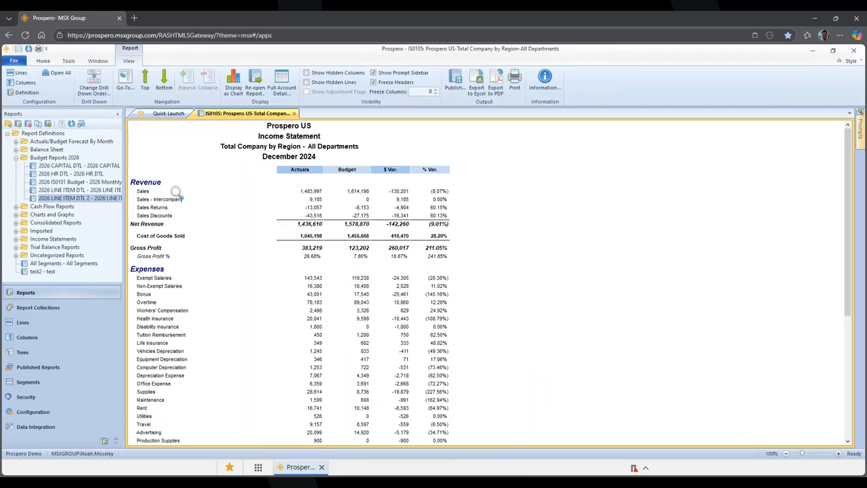
click(301, 185)
click(346, 183)
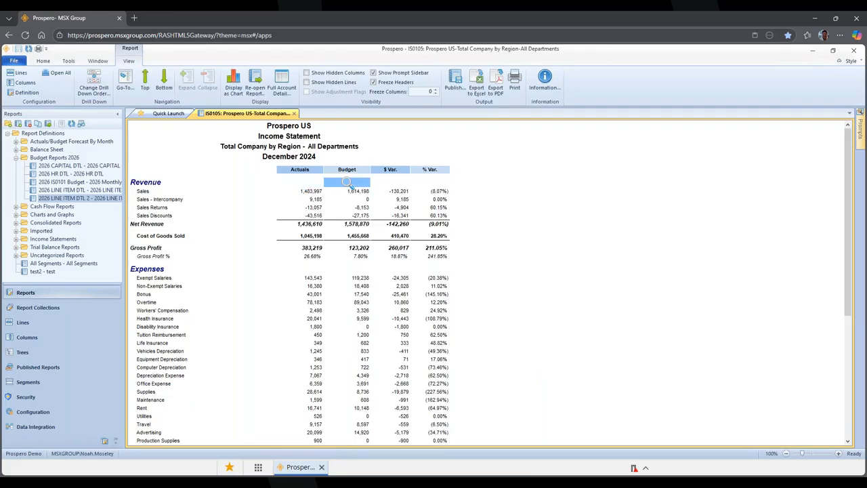
click(386, 183)
click(427, 182)
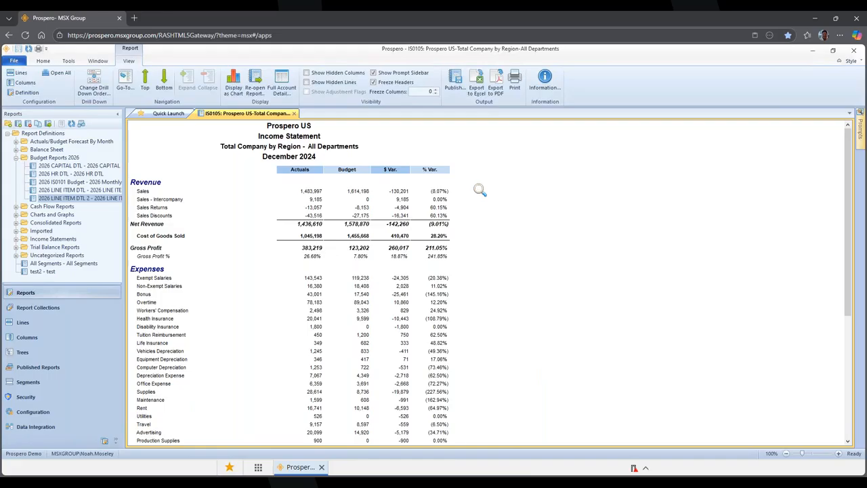
- Jump to the Total Expenses line of the income statement, review it, and return to the beginning of the report
click(125, 82)
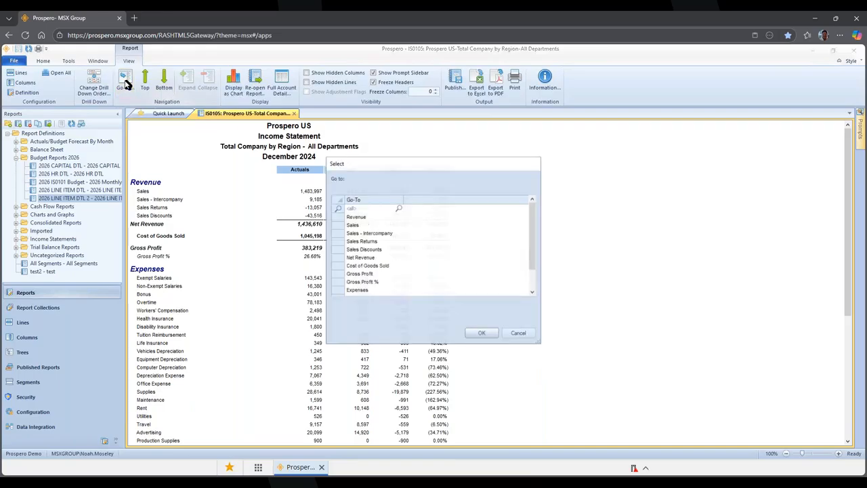
scroll(358, 286, down, 1)
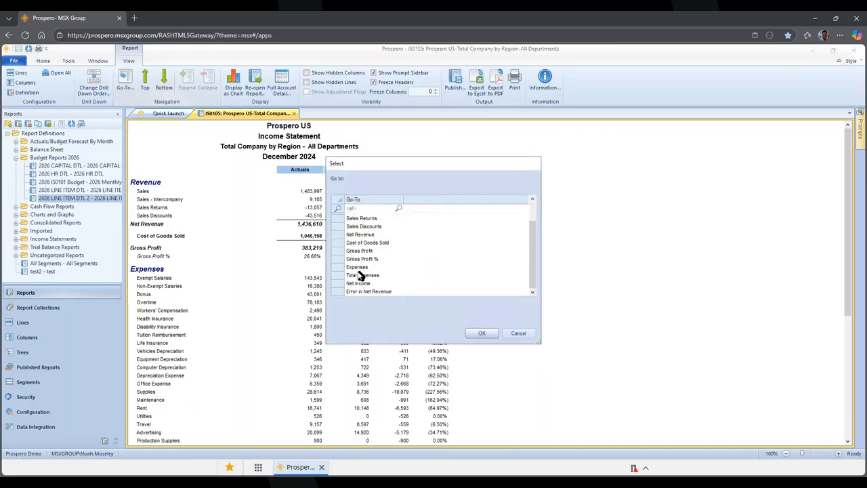
click(360, 275)
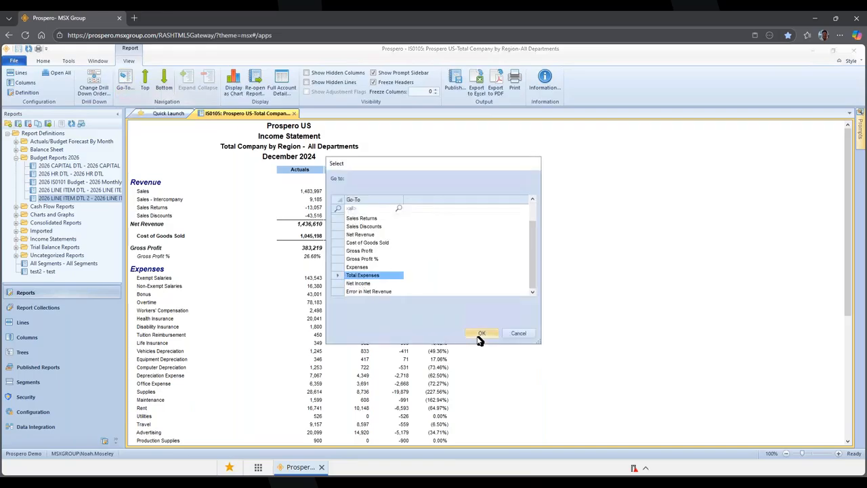
click(481, 334)
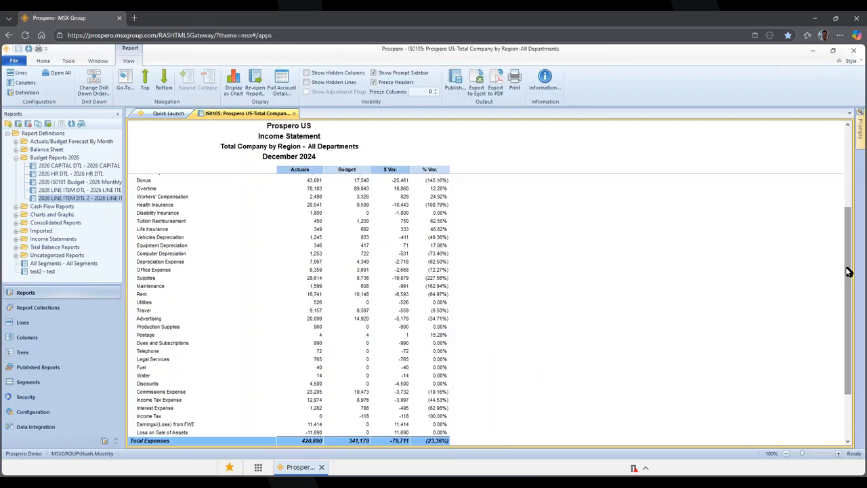
click(148, 82)
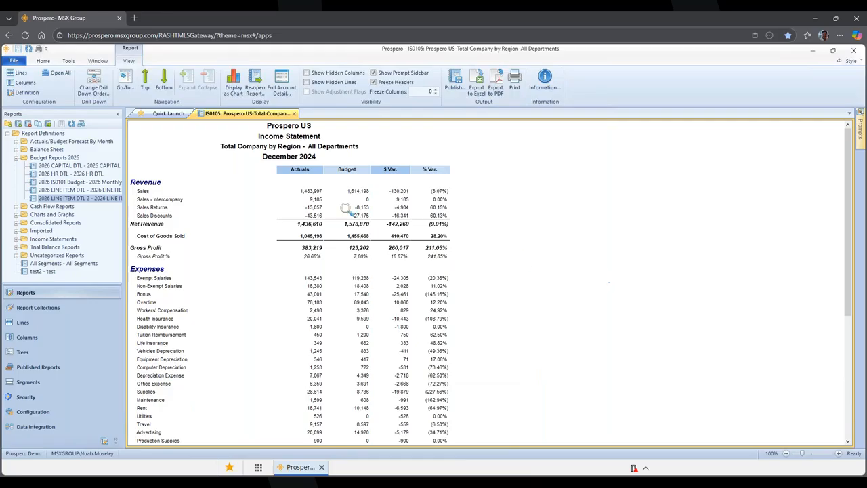
- Drill down into the Sales line under Revenue in the income statement
click(316, 192)
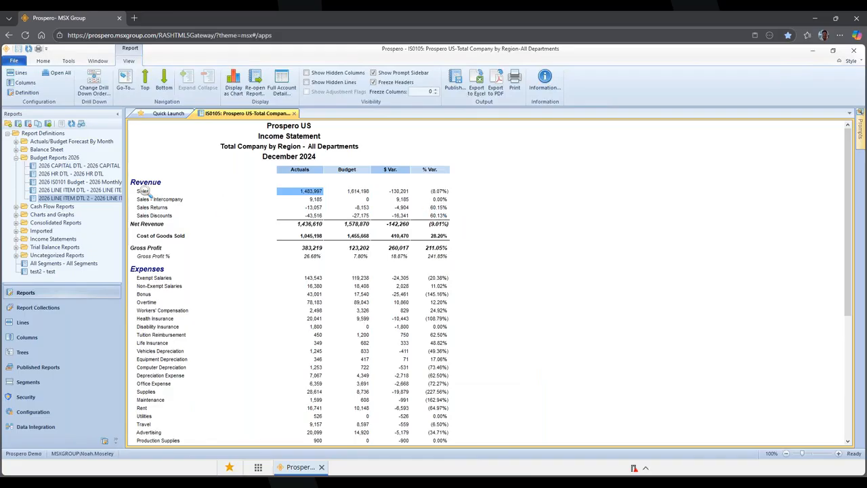
click(185, 194)
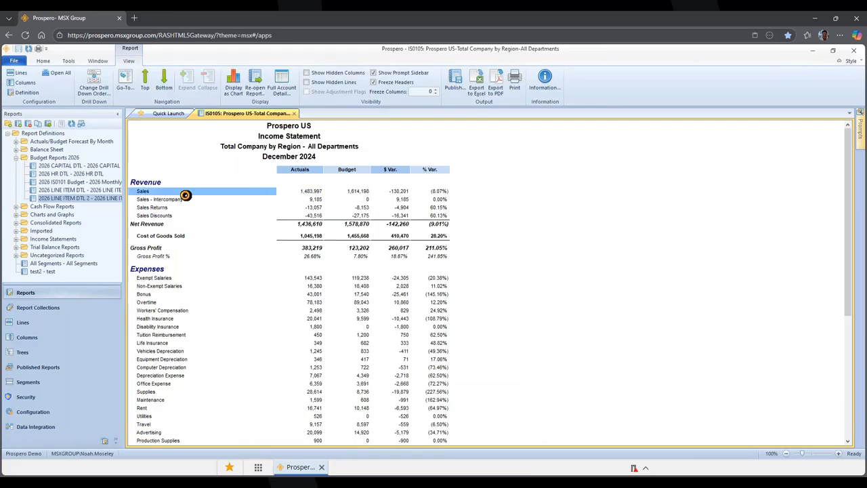
double_click(185, 195)
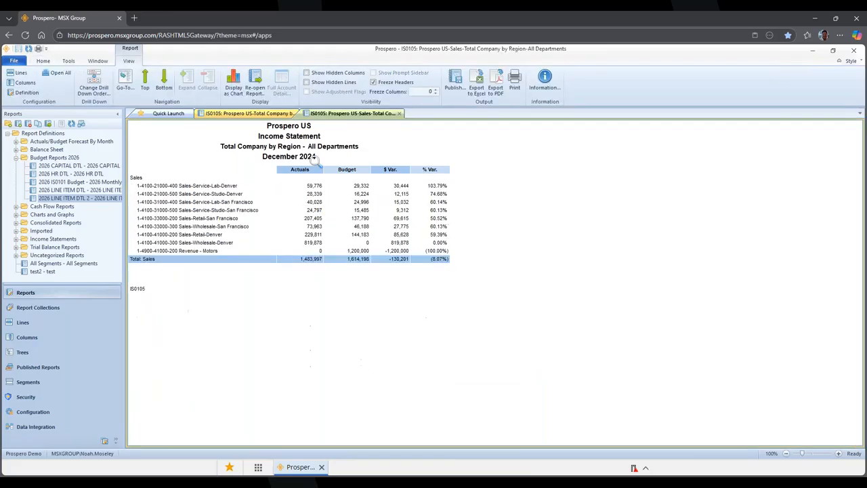
- Examine the Denver and San Francisco service accounts in the Sales drill-down, with their actual amounts and dollar variances
click(186, 187)
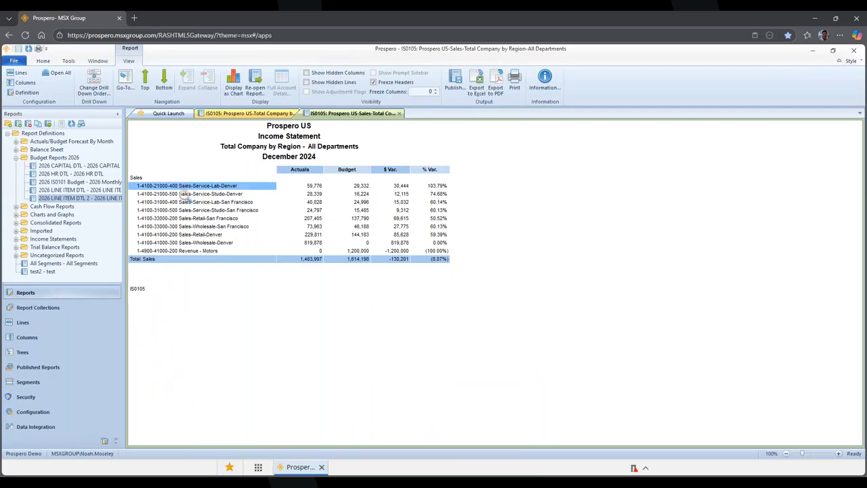
click(186, 194)
click(185, 202)
click(186, 210)
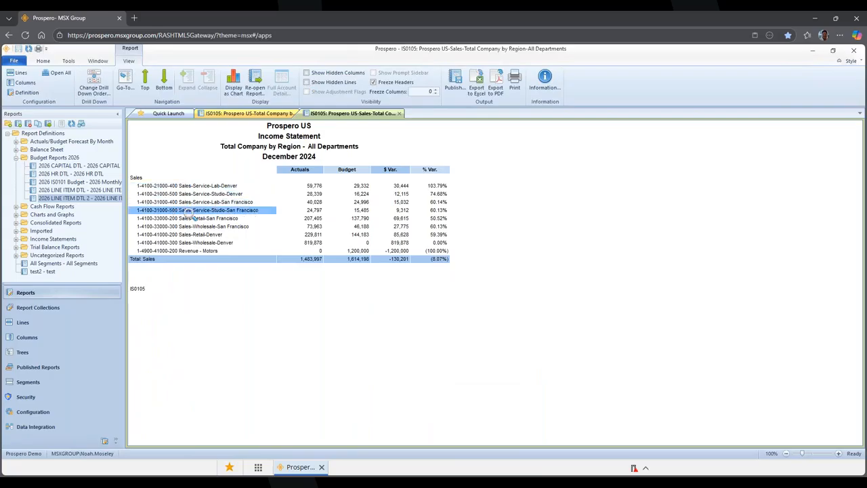
click(306, 187)
click(305, 195)
click(305, 202)
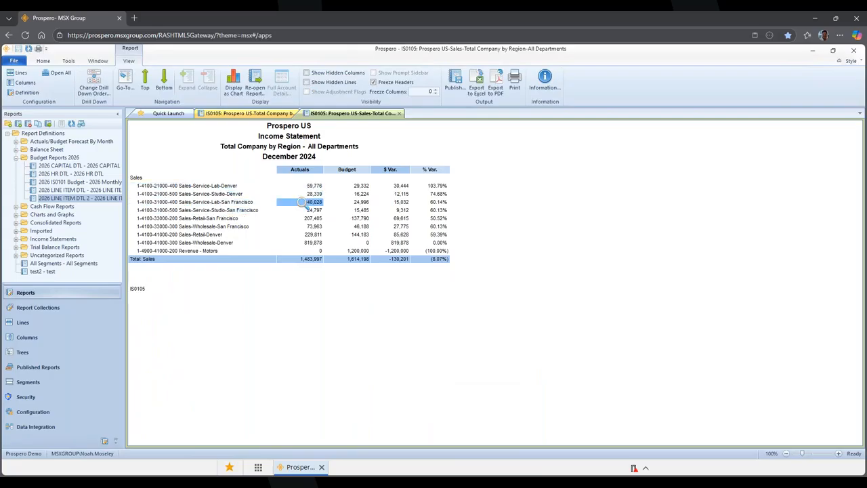
click(302, 210)
click(397, 227)
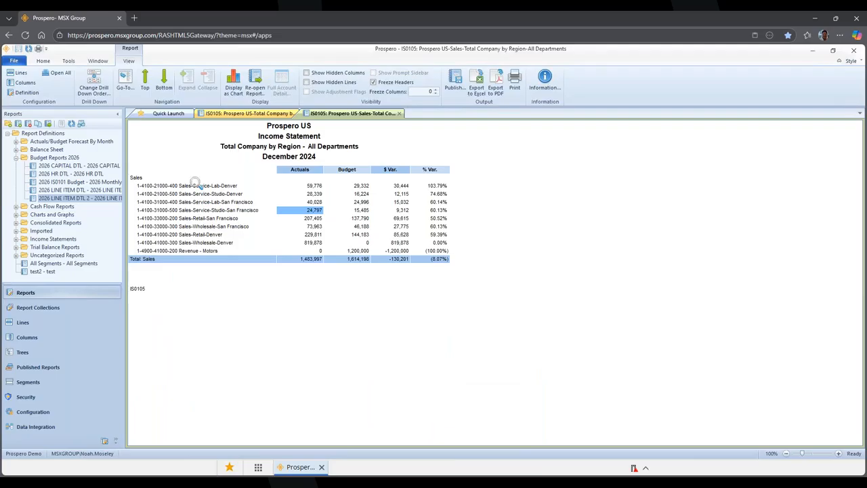
- Drill down to the Sales-Service-Lab-Denver account's transactions, then close both drill-downs to return to the income statement
click(222, 188)
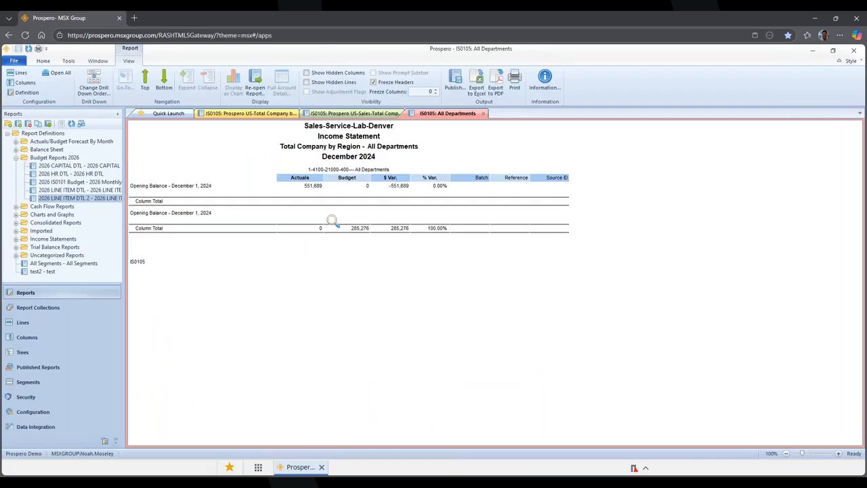
click(483, 114)
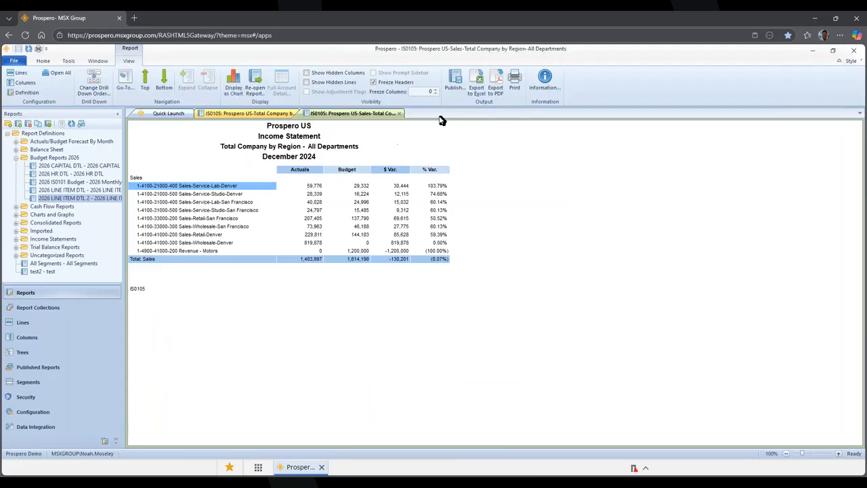
click(400, 115)
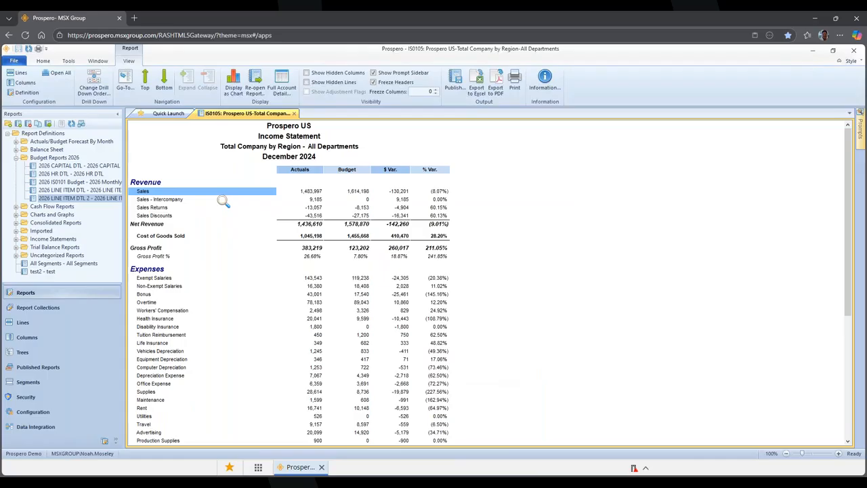
- Open the income statement's full account detail and review the sales accounts, their actuals and the Total Sales line
click(291, 84)
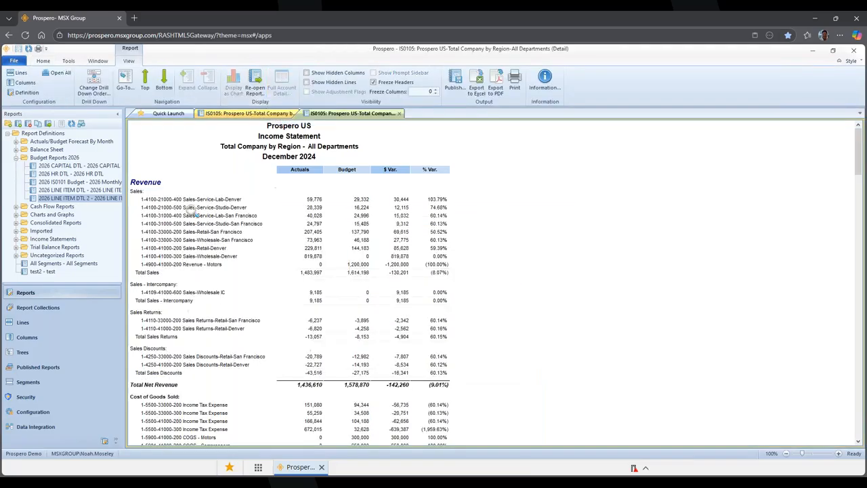
click(191, 202)
click(195, 215)
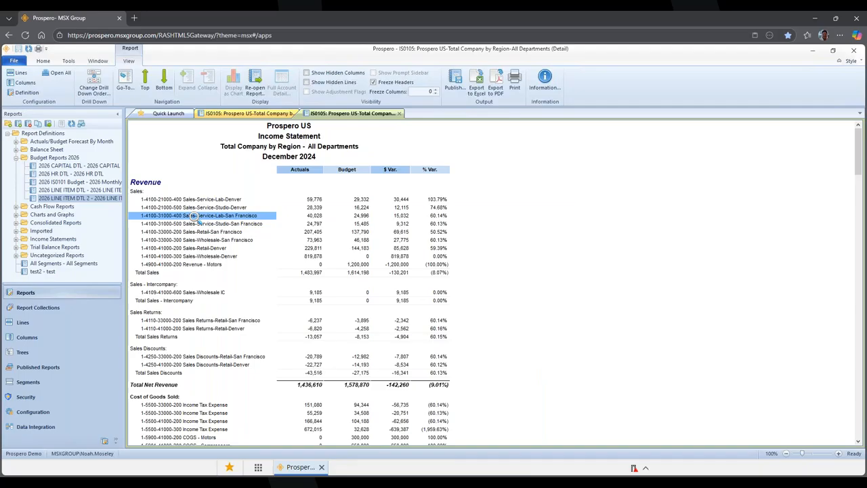
click(158, 273)
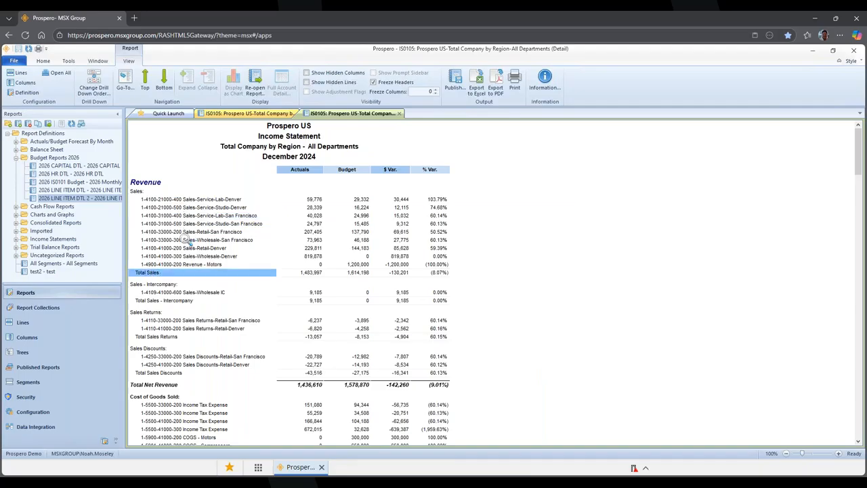
click(313, 200)
click(314, 208)
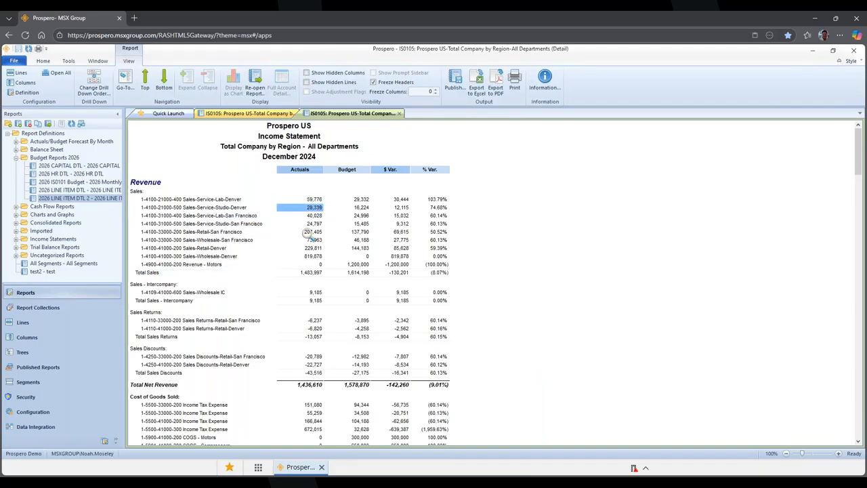
- Review the Sales Returns, Sales Discounts and Cost of Goods Sold accounts and totals, then close the full account detail
click(184, 321)
click(181, 328)
click(176, 336)
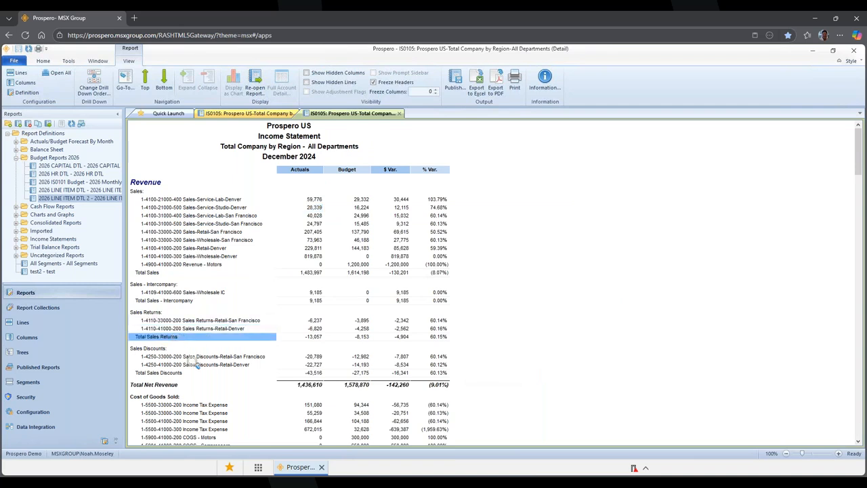
click(196, 357)
click(187, 365)
click(181, 373)
scroll(203, 380, down, 3)
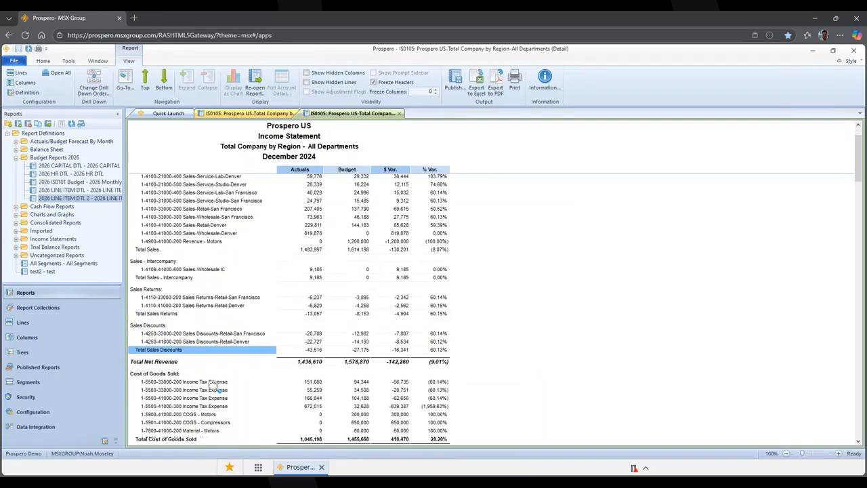
click(162, 312)
click(163, 306)
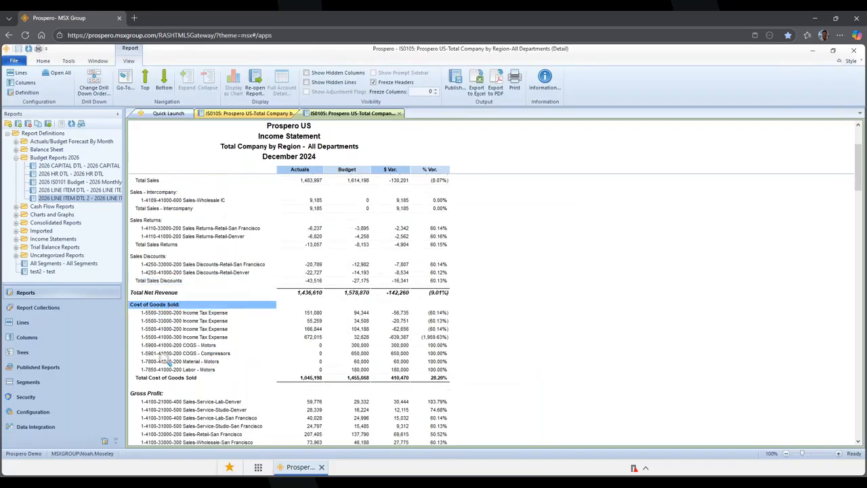
click(165, 377)
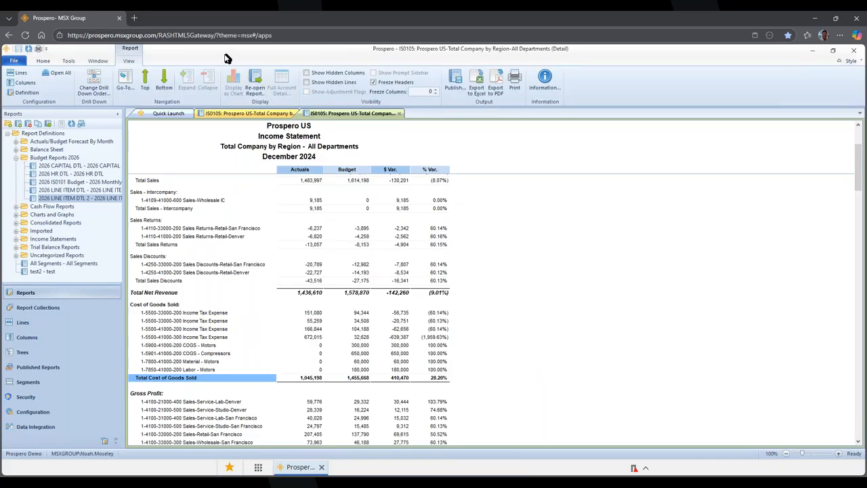
click(400, 114)
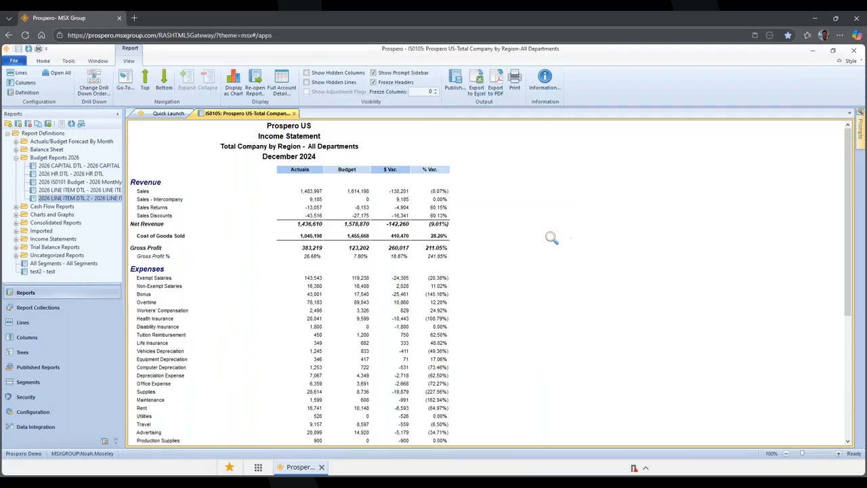
- Change the income statement's drill down order so that Location comes before Account Level Detail
click(95, 82)
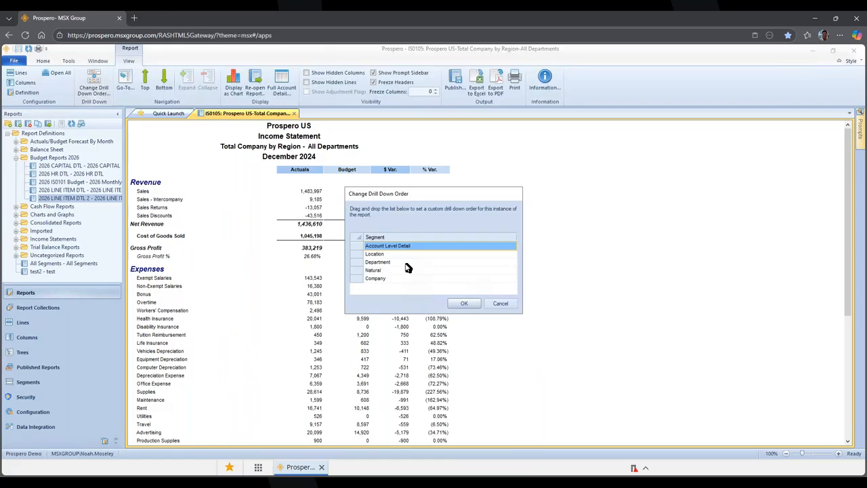
drag(365, 258, 385, 250)
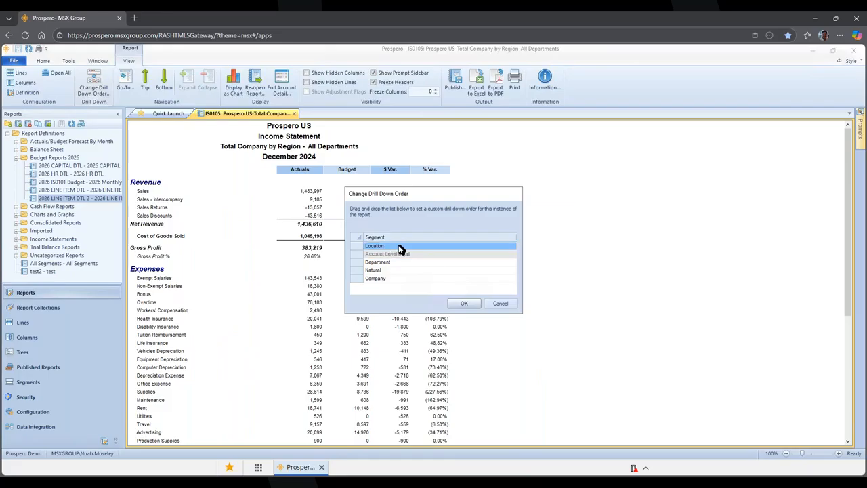
click(462, 303)
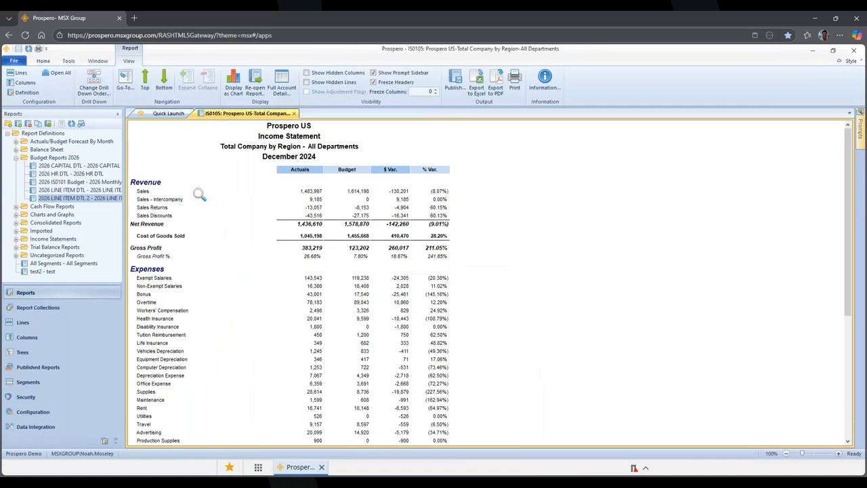
- Drill down into Sales by location and compare the South, West and Midwest Region rows and their actuals
click(156, 193)
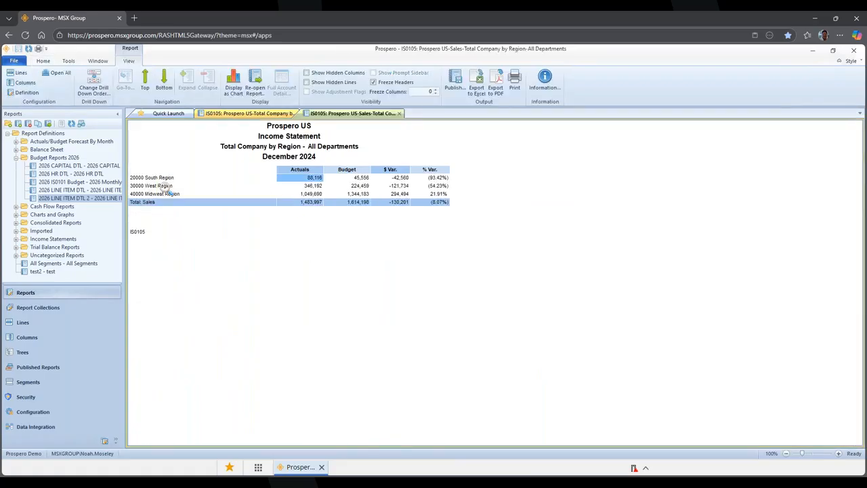
click(170, 178)
click(179, 186)
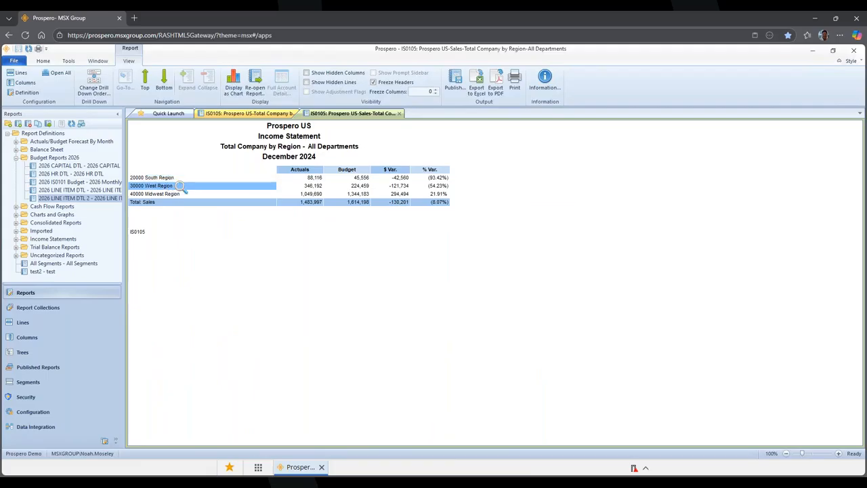
click(304, 185)
click(181, 195)
click(305, 195)
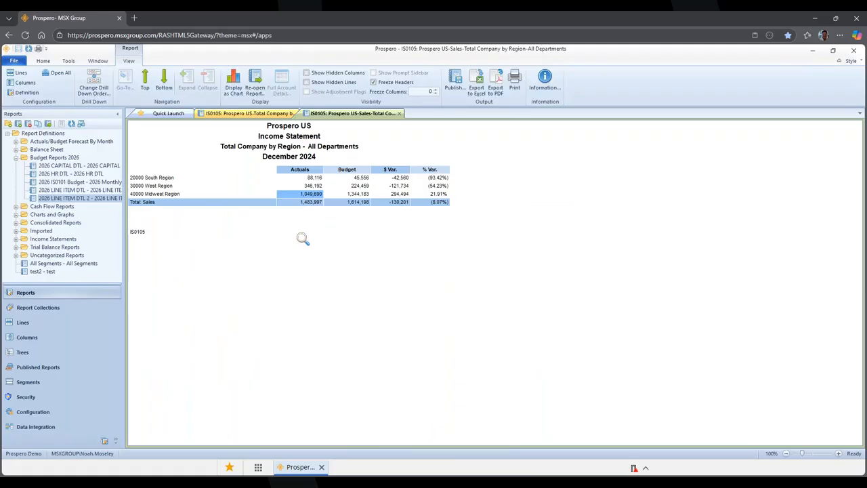
- Close the Sales drill-down, display the income statement as a chart and inspect the Net Revenue and Total Expenses slices of Actuals
click(400, 113)
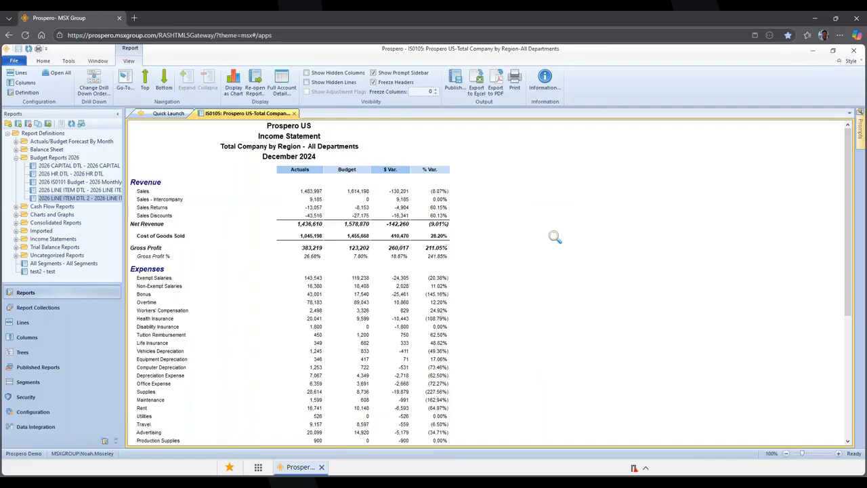
click(231, 80)
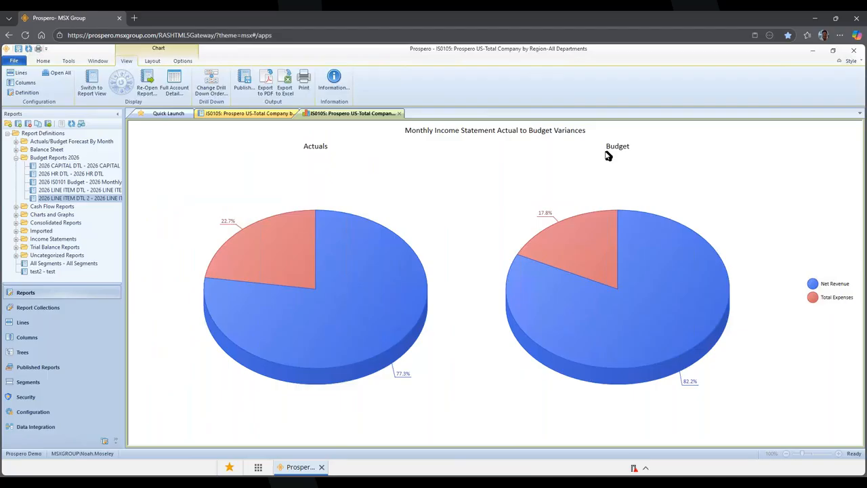
mouse_move(347, 260)
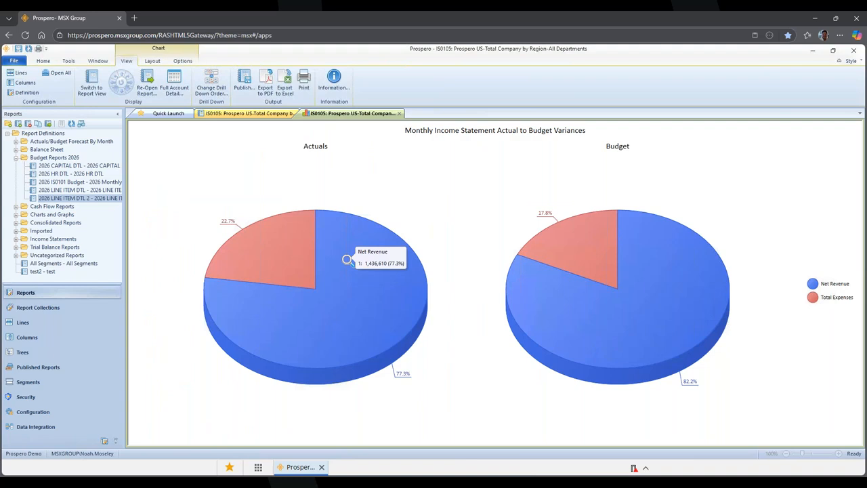
mouse_move(277, 237)
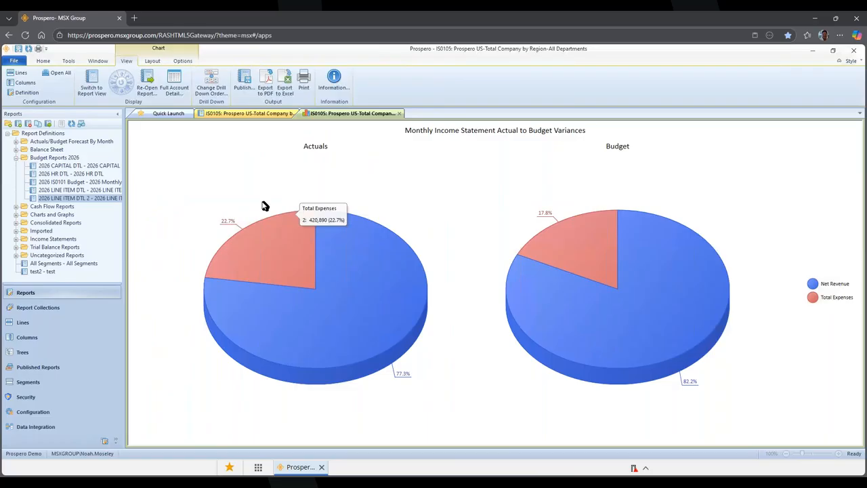
- Drill down into the Actuals Total Expenses slice to examine the South, East and Midwest Region slices, and return to the report view
click(290, 241)
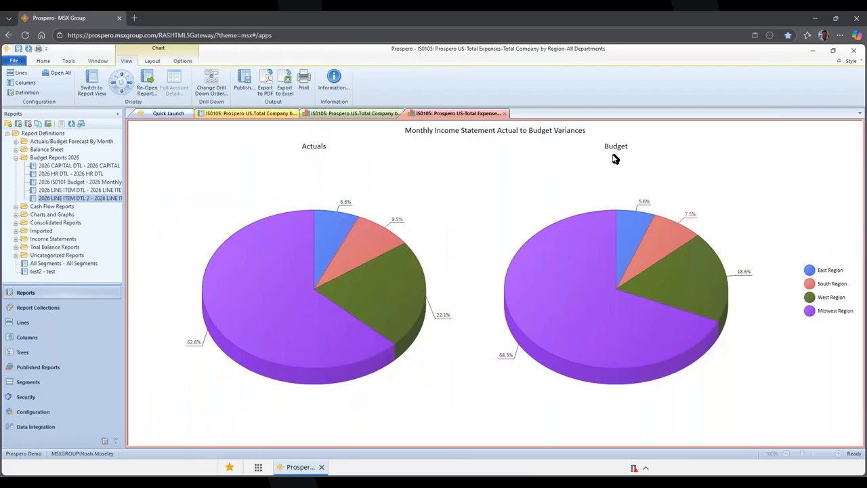
mouse_move(382, 281)
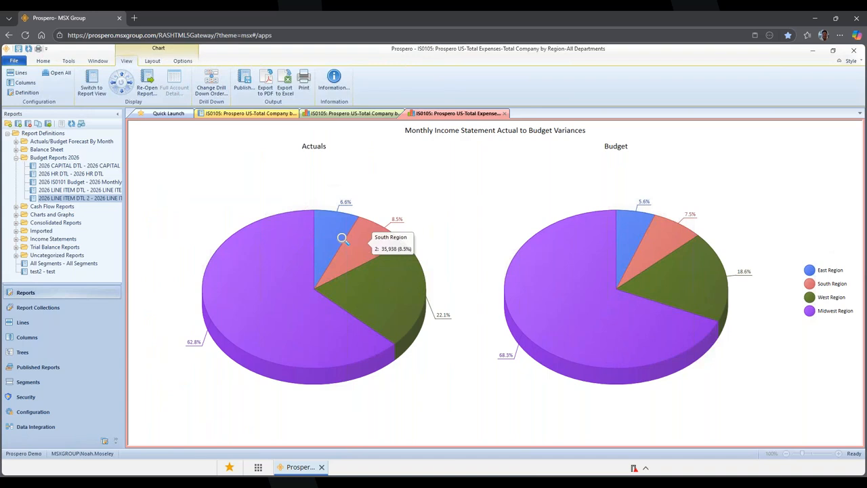
mouse_move(335, 231)
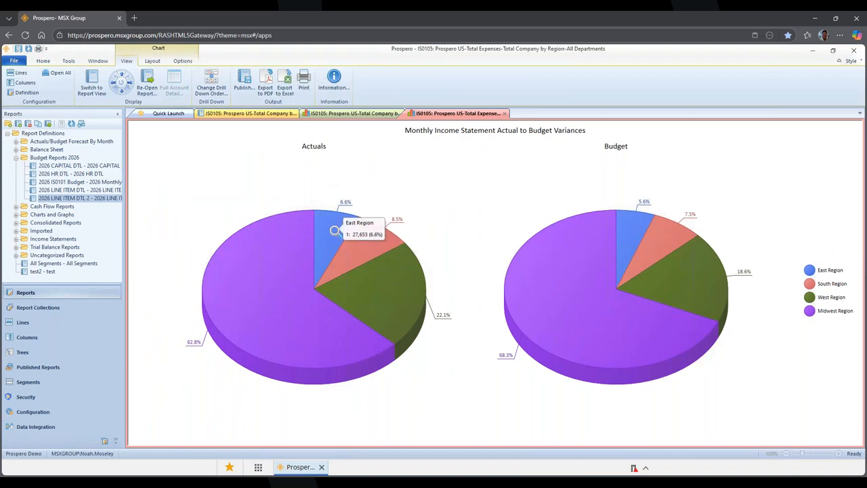
mouse_move(268, 266)
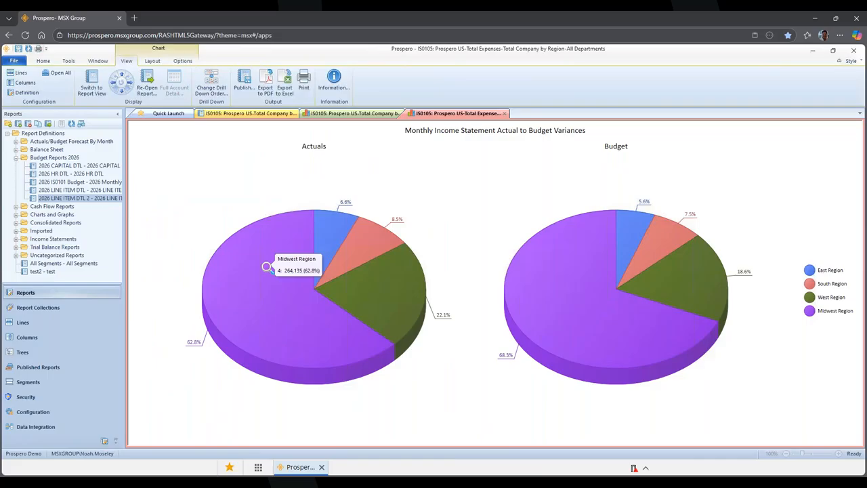
click(504, 114)
click(94, 84)
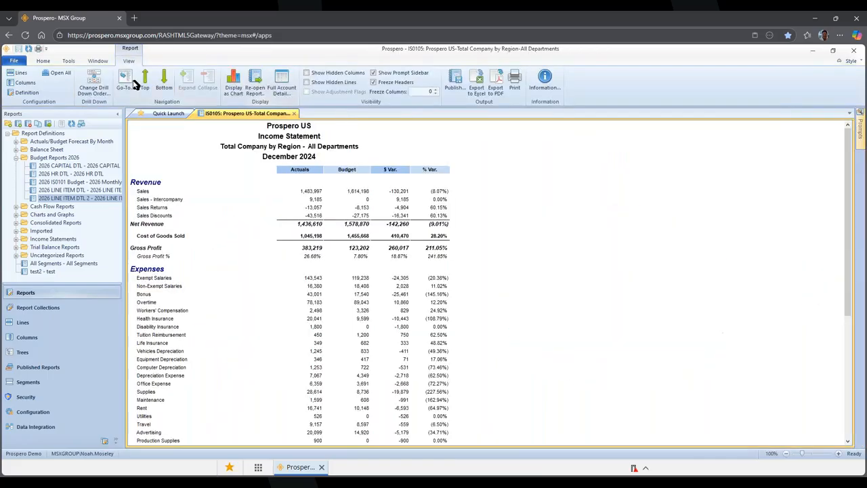
- Change the income statement's drill down order so that Account Level Detail comes before Location
click(99, 87)
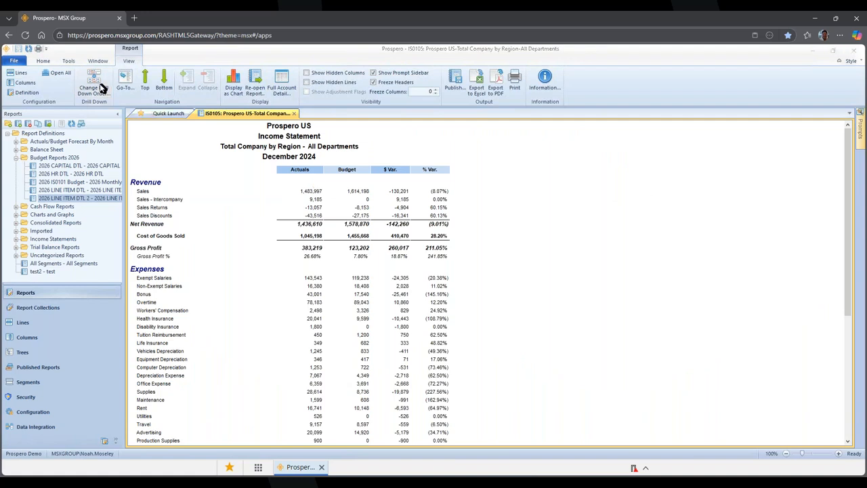
click(355, 256)
drag(357, 259, 362, 245)
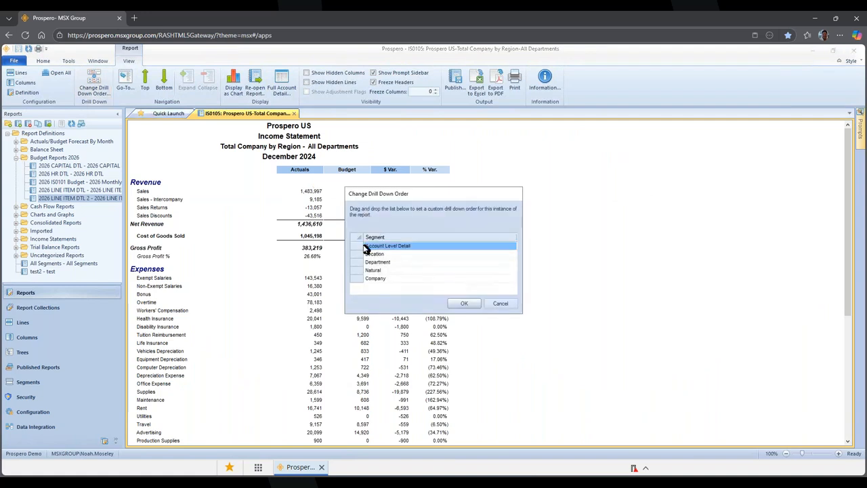
click(464, 303)
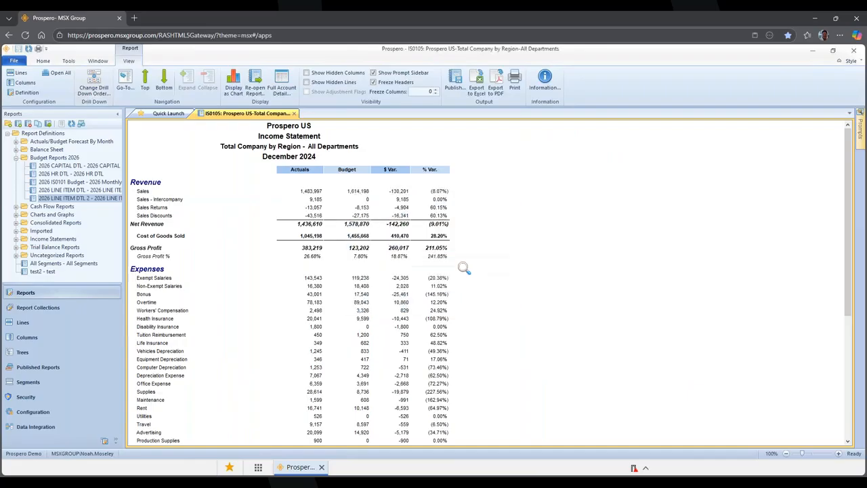
- Display the income statement as a chart again and drill down into Total Expenses by account to inspect the salary slices
click(241, 86)
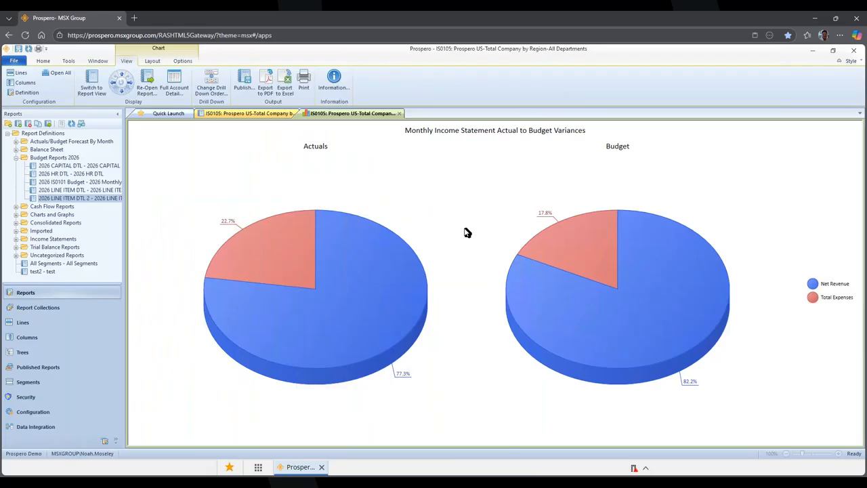
mouse_move(288, 234)
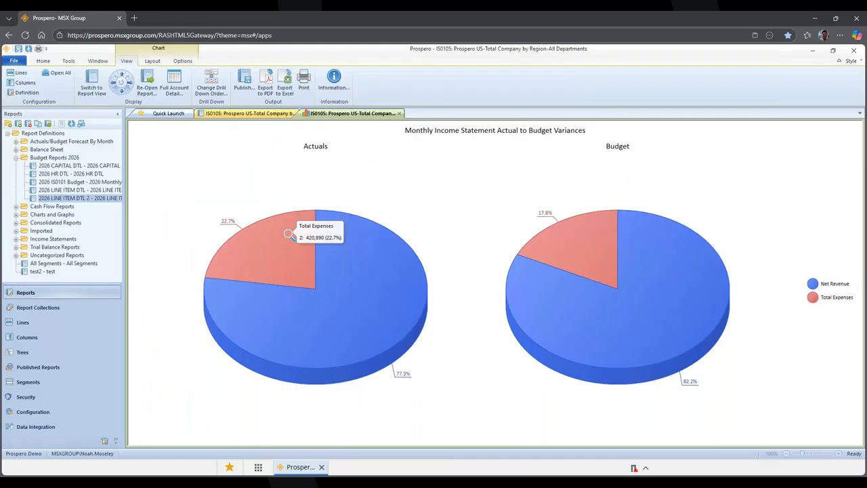
click(292, 236)
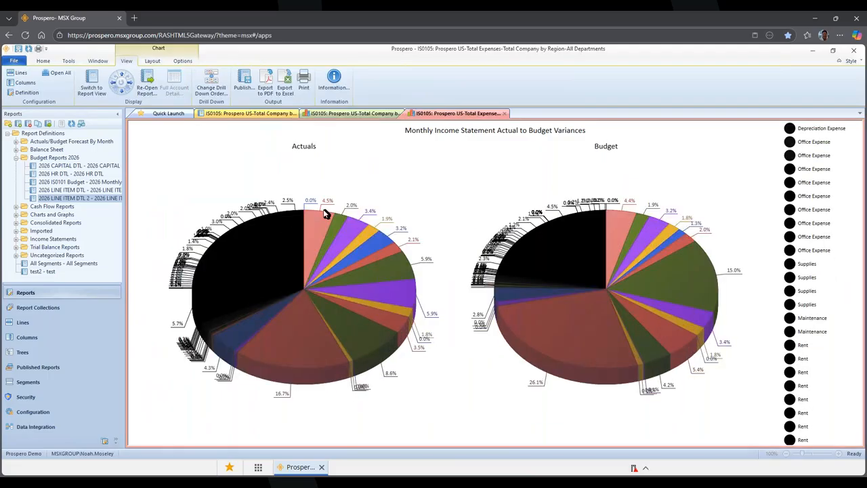
mouse_move(355, 321)
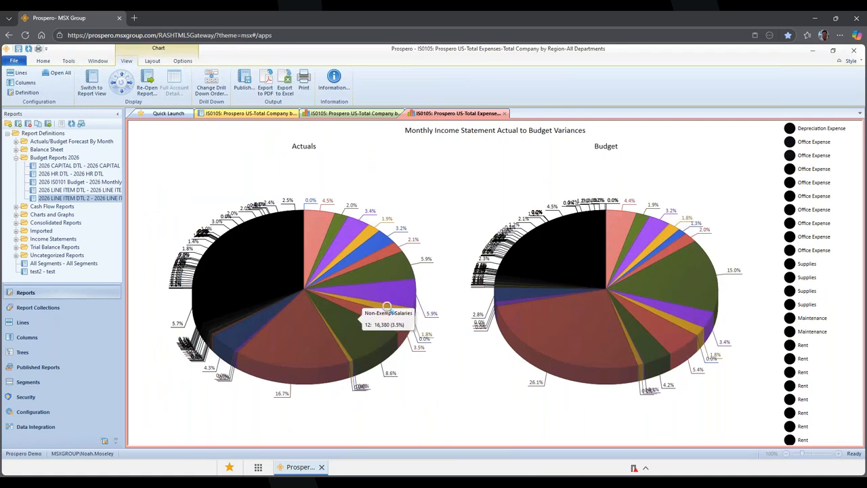
mouse_move(333, 297)
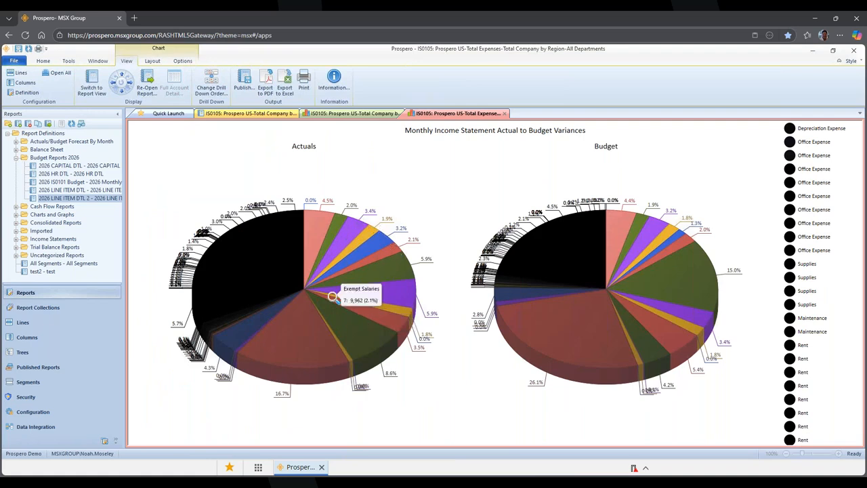
- Group the small slices of the expense pie charts to examine the Supplies and Overtime slices, and close both charts
click(182, 61)
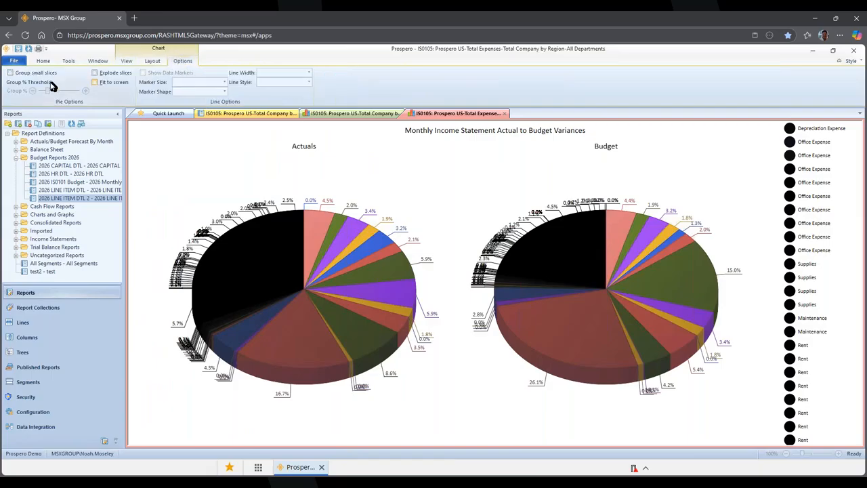
mouse_move(343, 286)
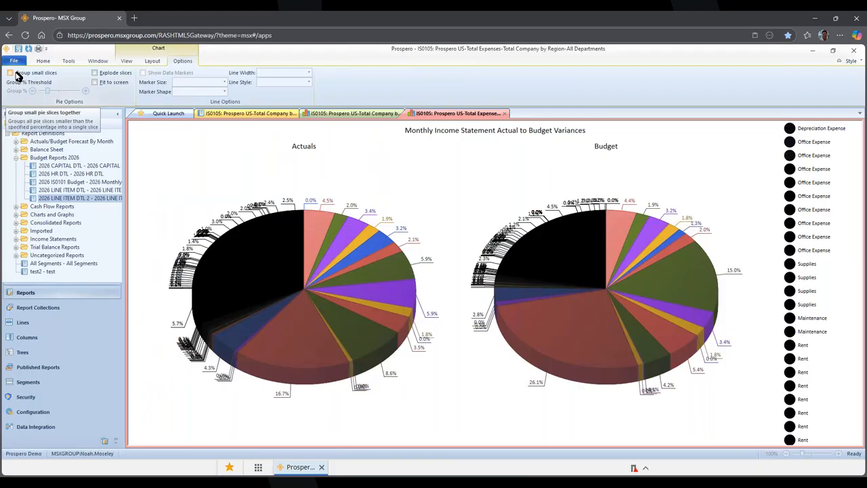
click(16, 73)
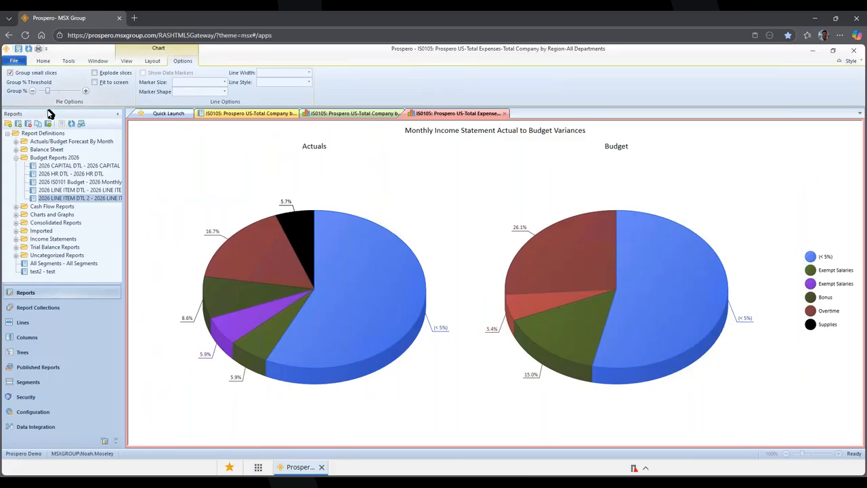
mouse_move(319, 265)
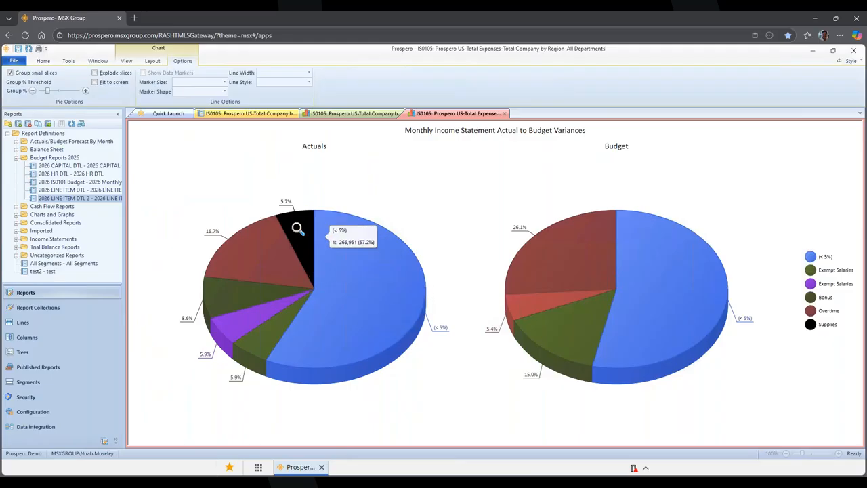
mouse_move(297, 227)
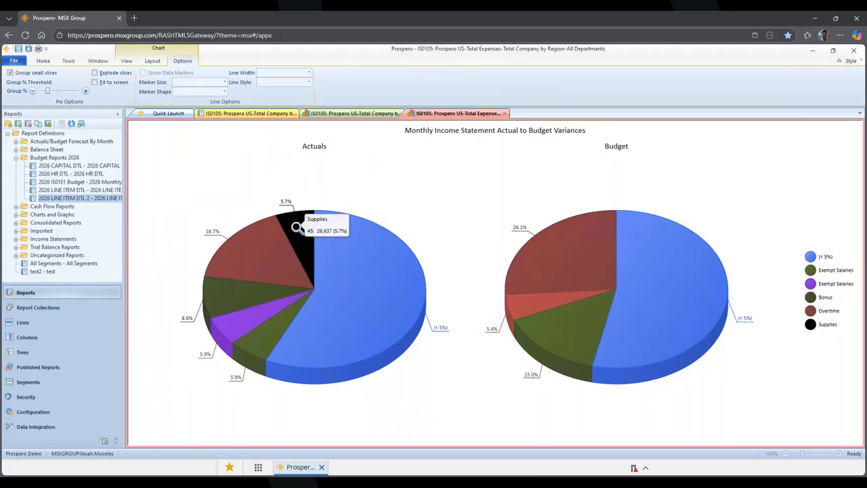
mouse_move(258, 241)
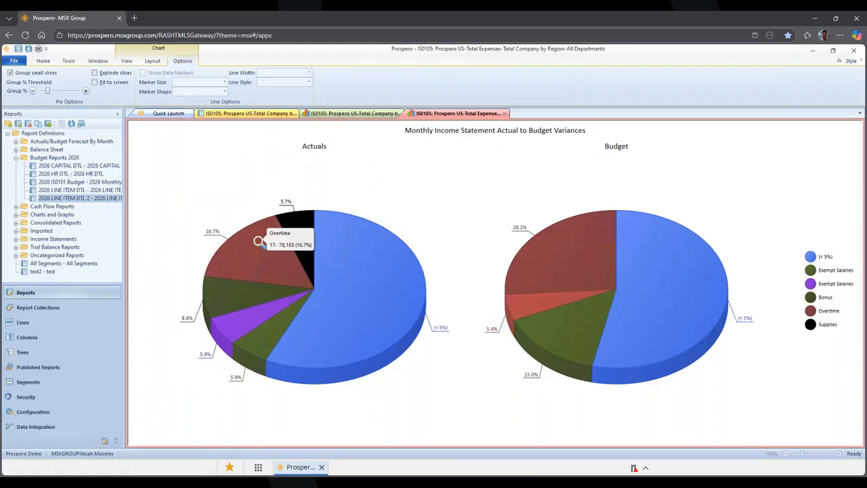
click(505, 114)
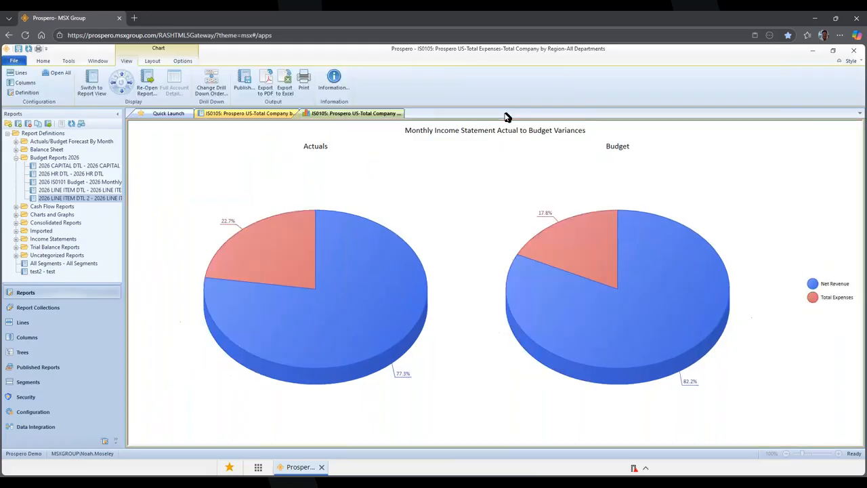
click(400, 114)
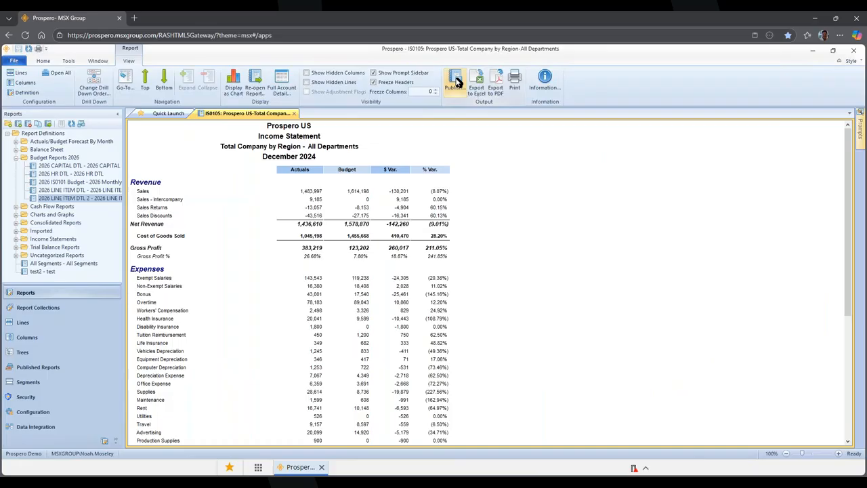
- Publish the income statement into the 2024 folder of Published Reports and dismiss the message
click(455, 80)
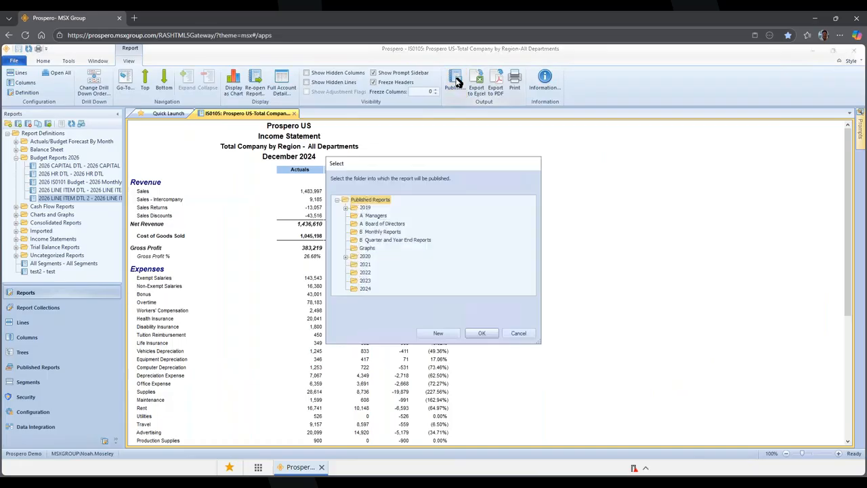
click(370, 291)
click(480, 333)
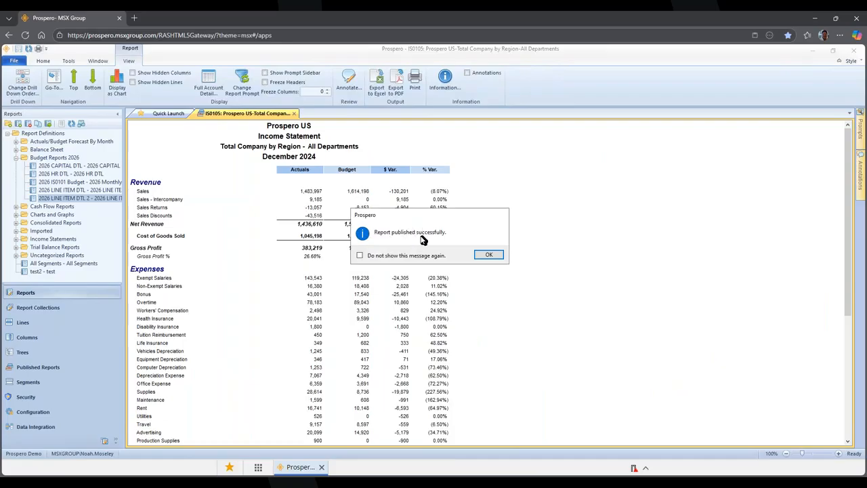
click(489, 256)
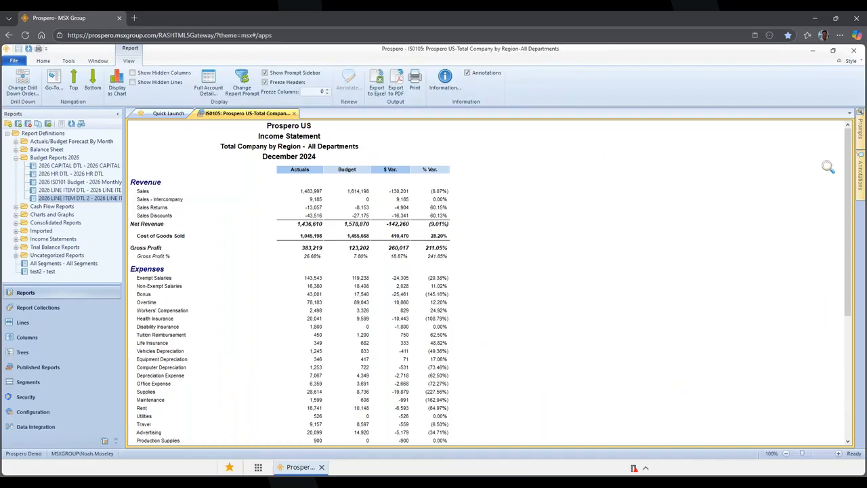
- Annotate the Sales - Intercompany line of the published report with the comment "add my notes here"
click(859, 173)
click(234, 201)
right_click(234, 201)
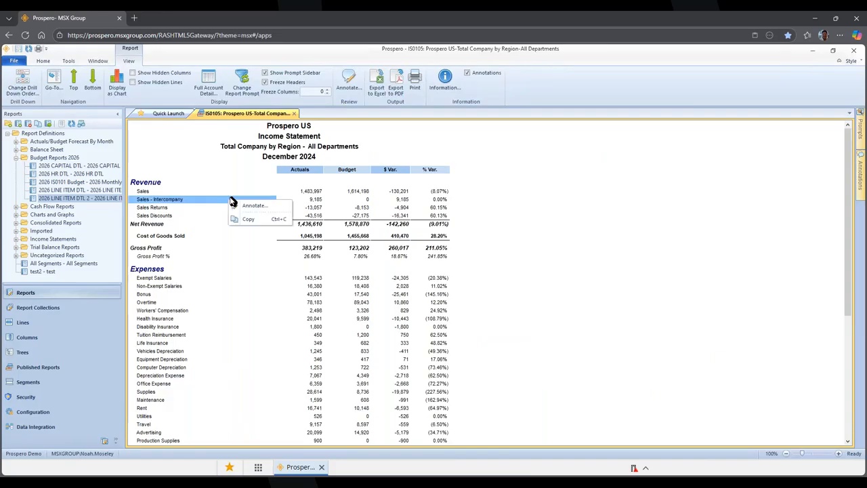
click(250, 208)
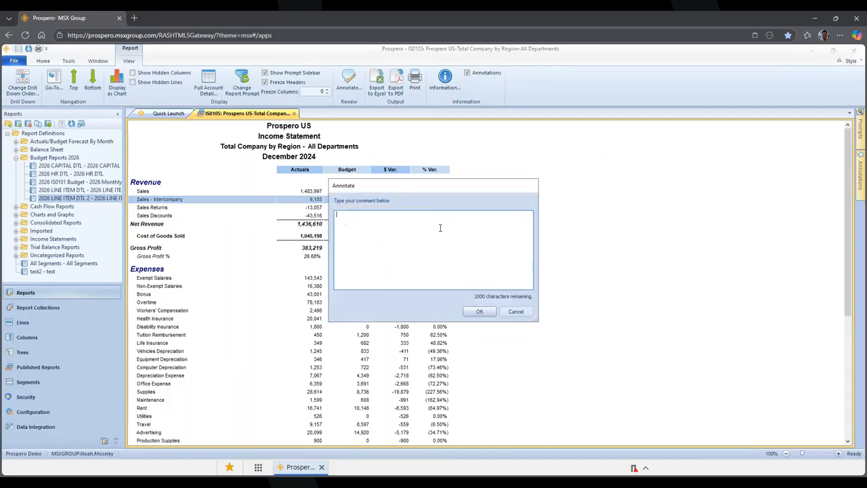
text(add my notes here)
click(479, 311)
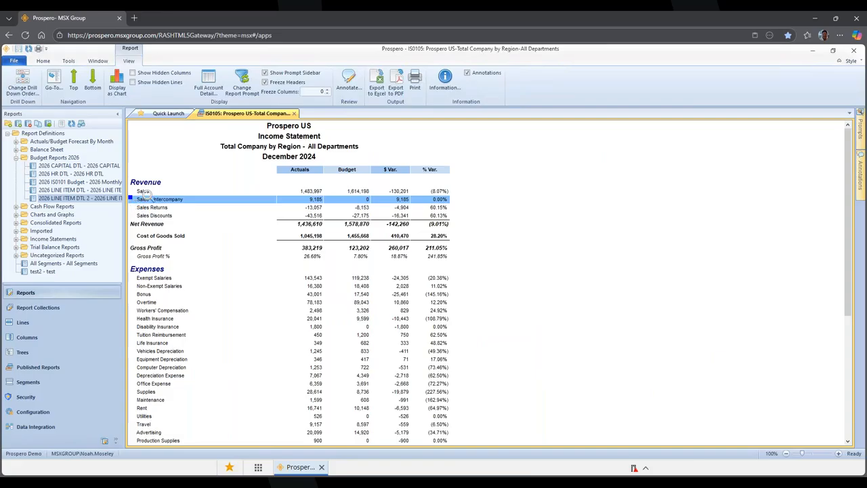
- Review the Sales - Intercompany annotation on its row marker and in the annotations list, and return to the report
mouse_move(132, 202)
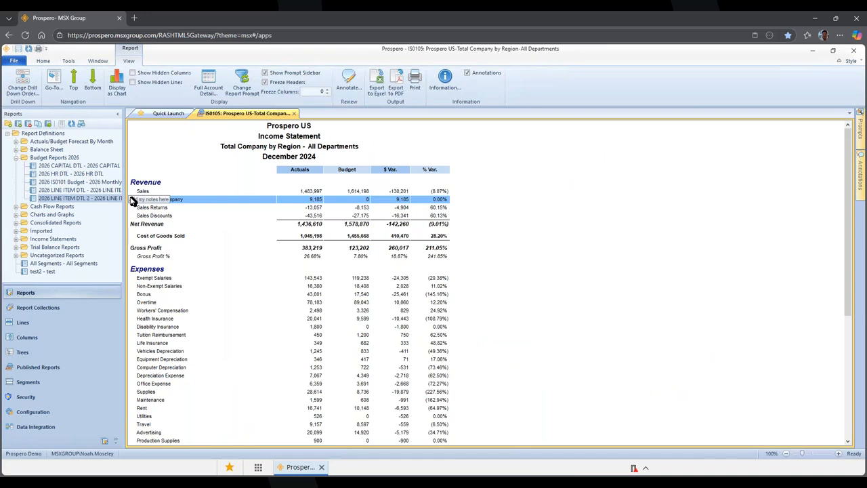
click(862, 181)
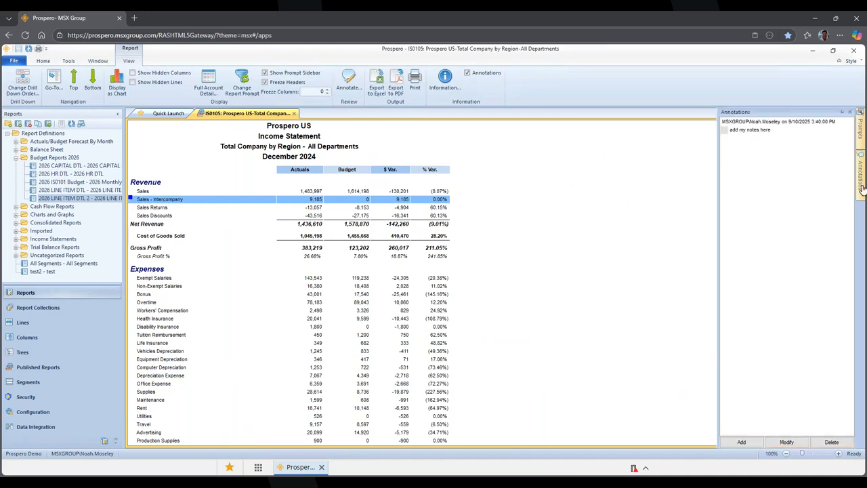
click(764, 131)
click(764, 121)
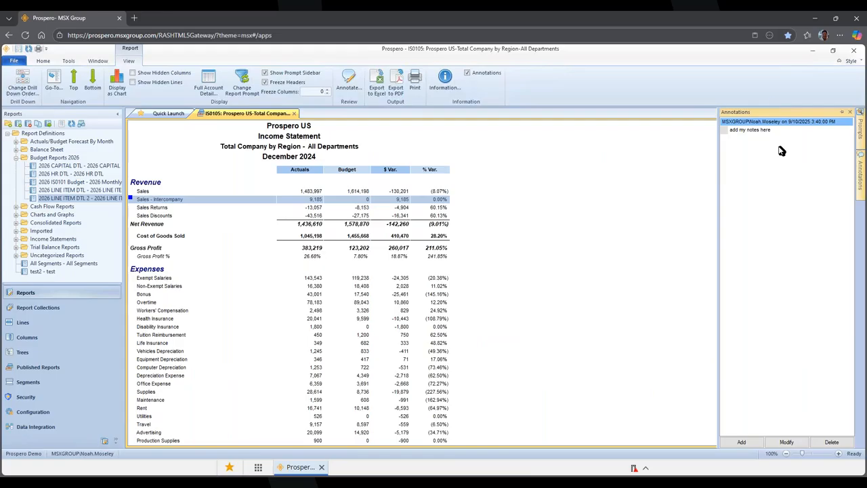
click(561, 318)
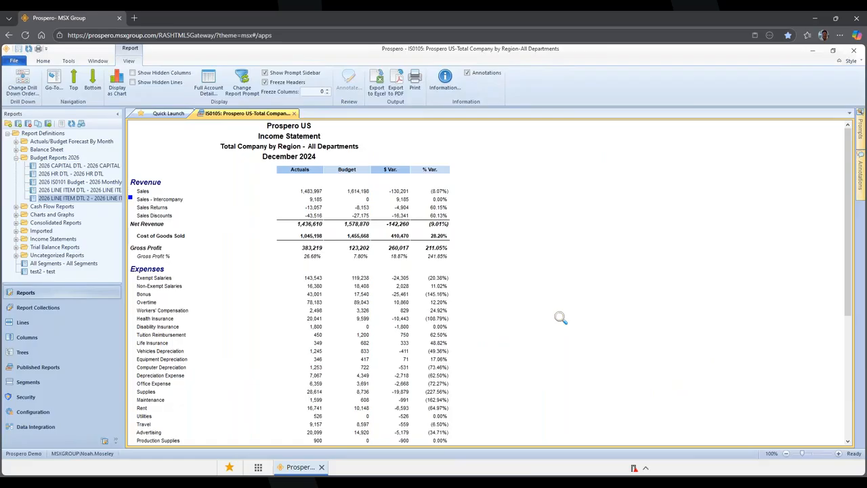
- Open the catalog of reports in an enlarged window and look over the report names
click(42, 62)
click(51, 84)
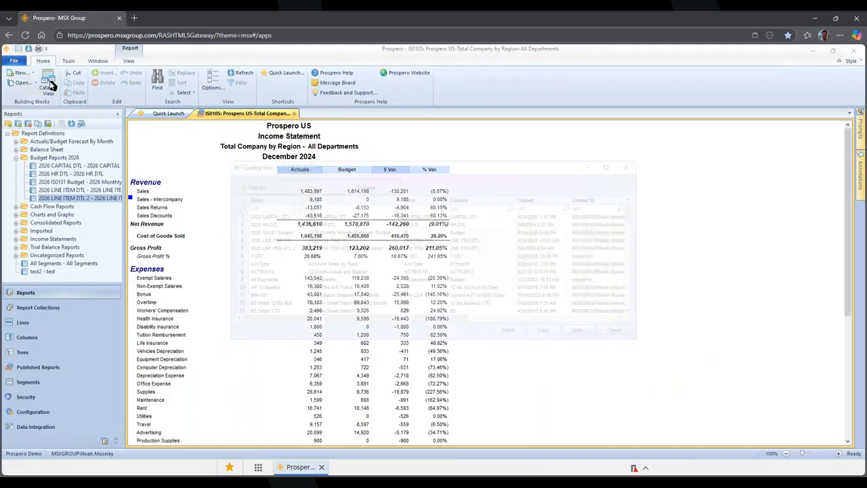
drag(644, 345, 813, 412)
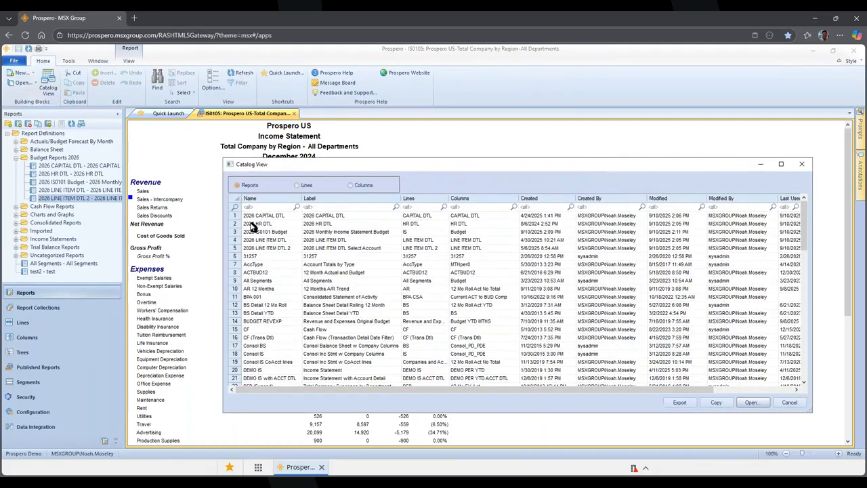
click(270, 226)
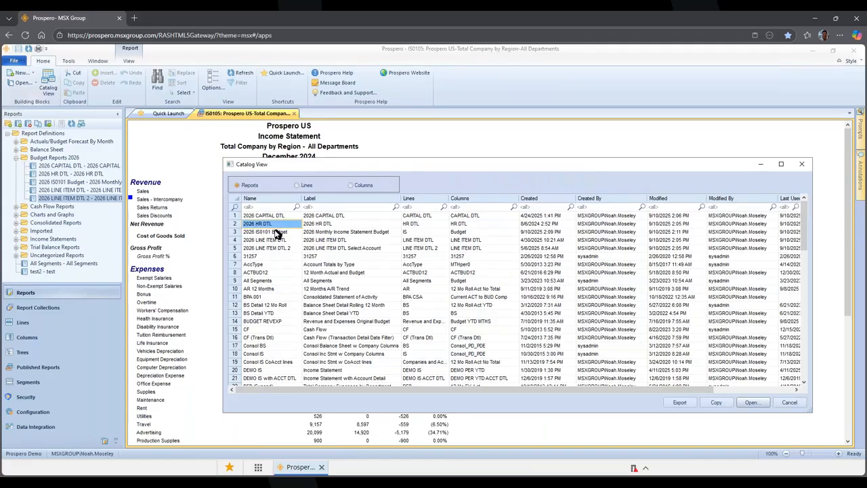
click(278, 233)
click(279, 264)
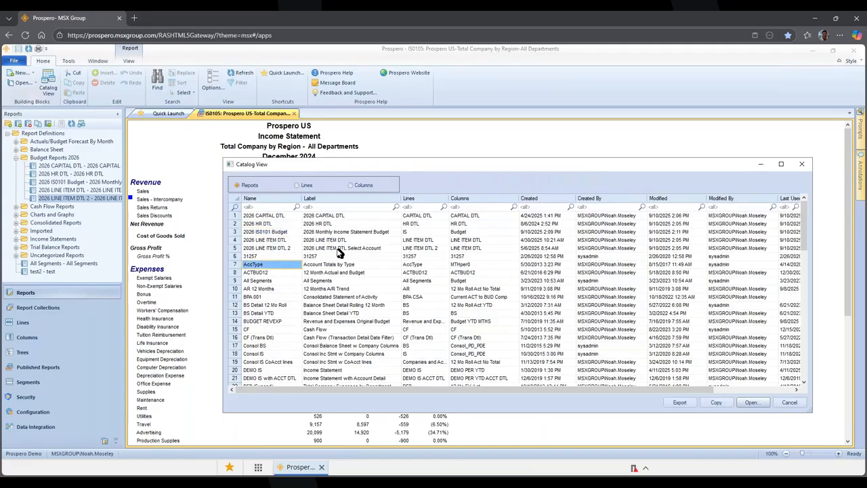
- Sort the report catalog by Lines and by Columns, and review its creation, modification, last used and last published details
click(424, 203)
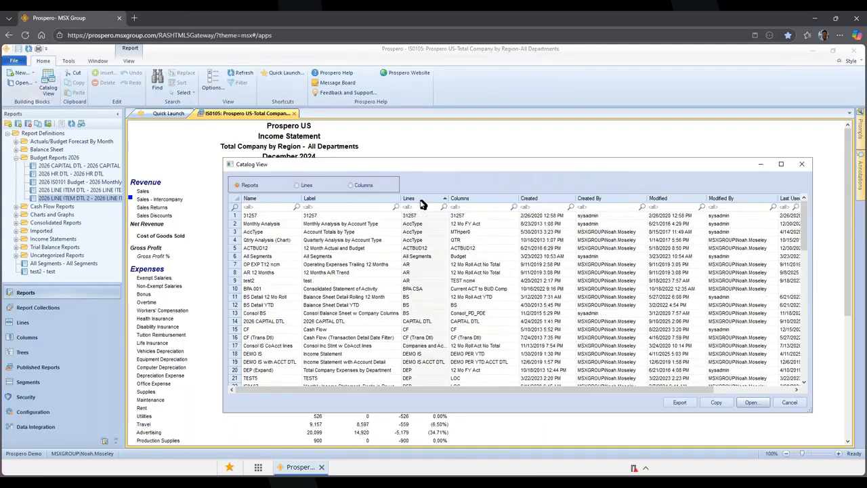
click(473, 203)
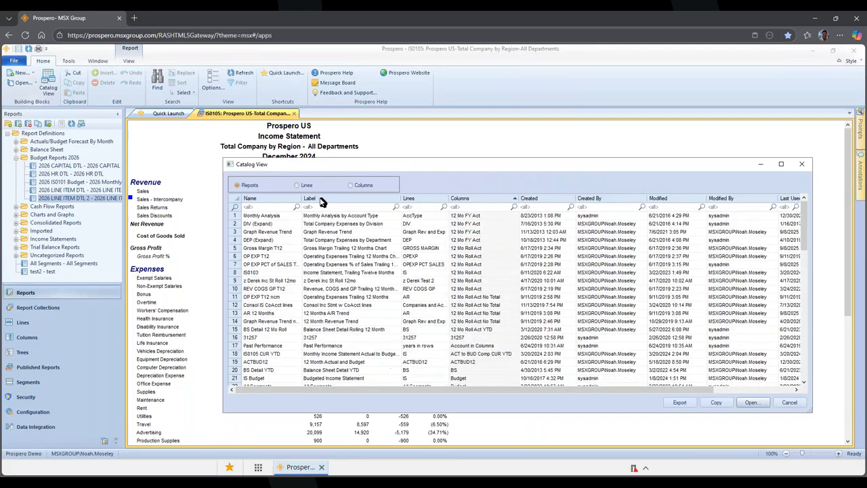
drag(546, 218, 551, 305)
drag(610, 225, 627, 330)
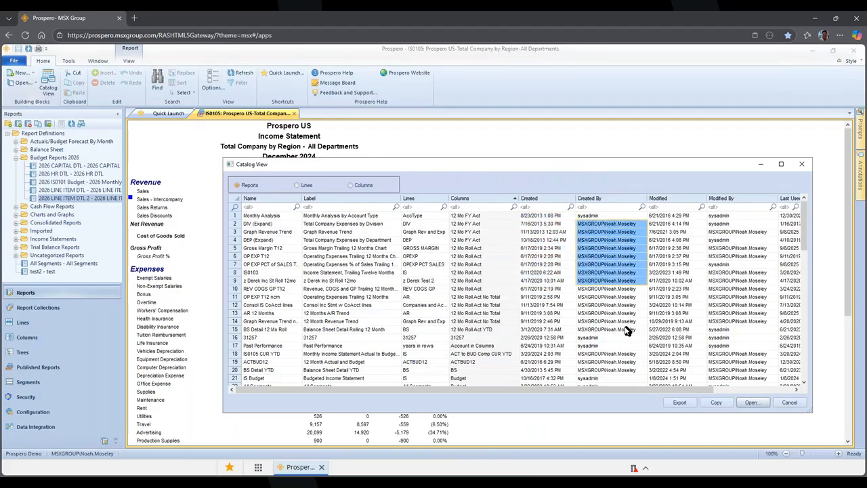
drag(678, 226, 675, 315)
drag(737, 226, 738, 305)
drag(674, 392, 781, 397)
drag(726, 241, 717, 330)
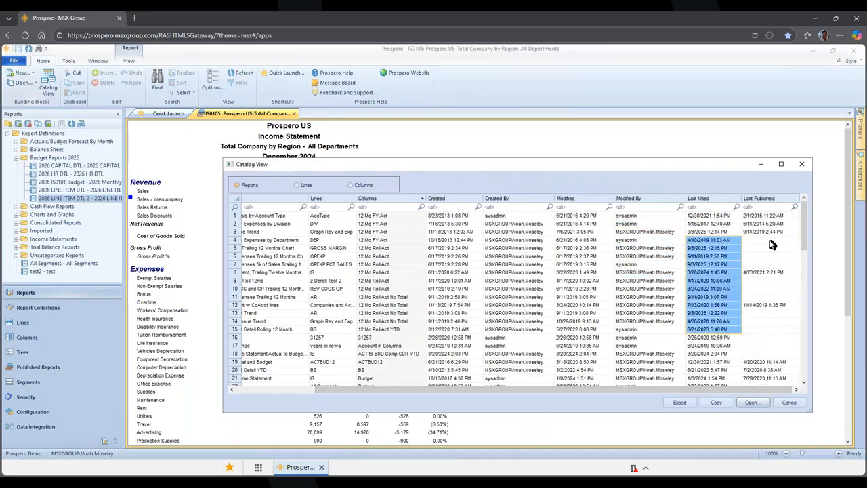
drag(772, 226, 776, 325)
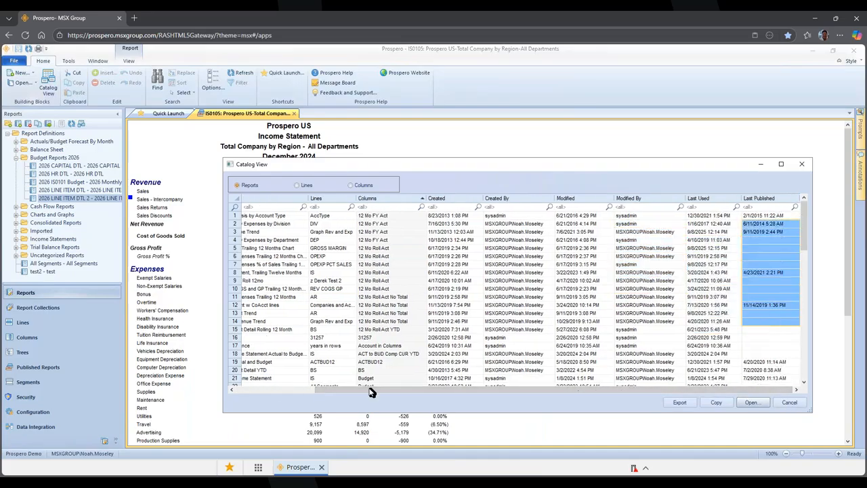
click(257, 391)
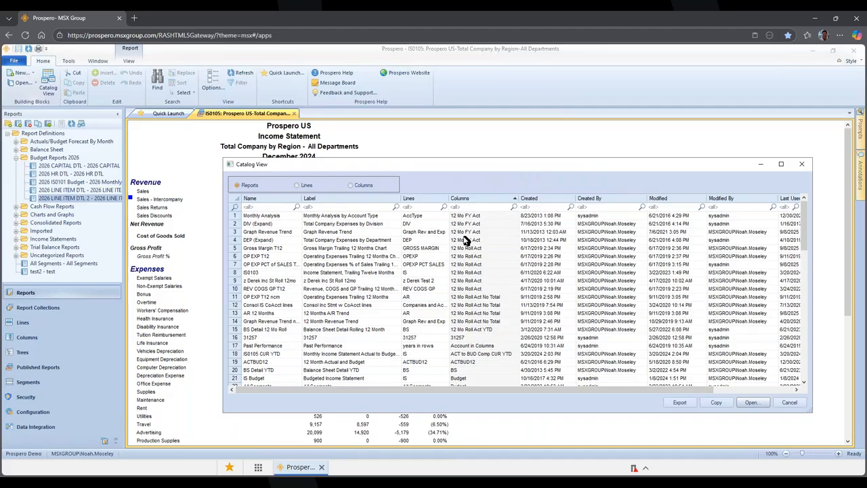
- Sort the catalog by Columns in descending and again in ascending order, and highlight the reports using 12 Mo FY Act
click(475, 198)
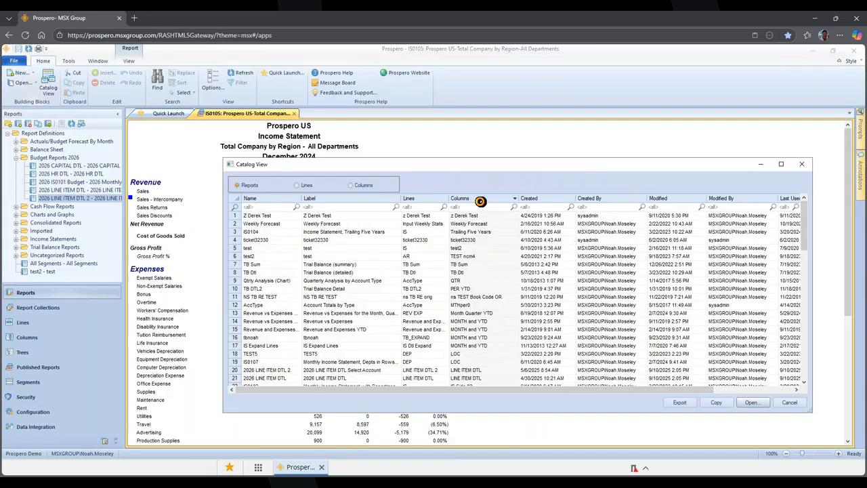
click(476, 198)
click(251, 217)
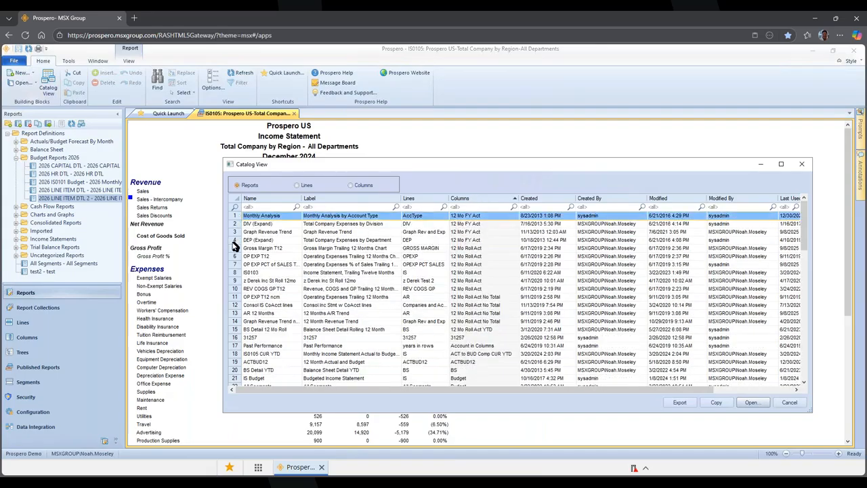
shift+click(236, 241)
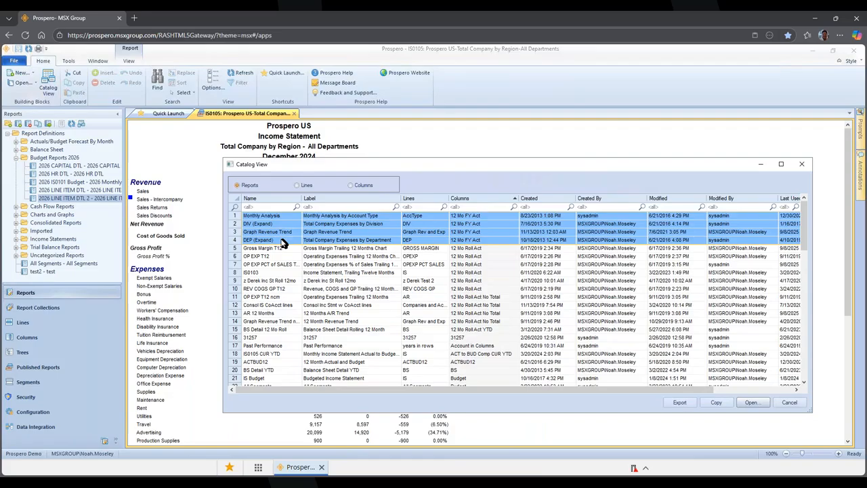
- Sort the catalog by Lines to highlight the reports built on the AR lines, and close the catalog
click(425, 204)
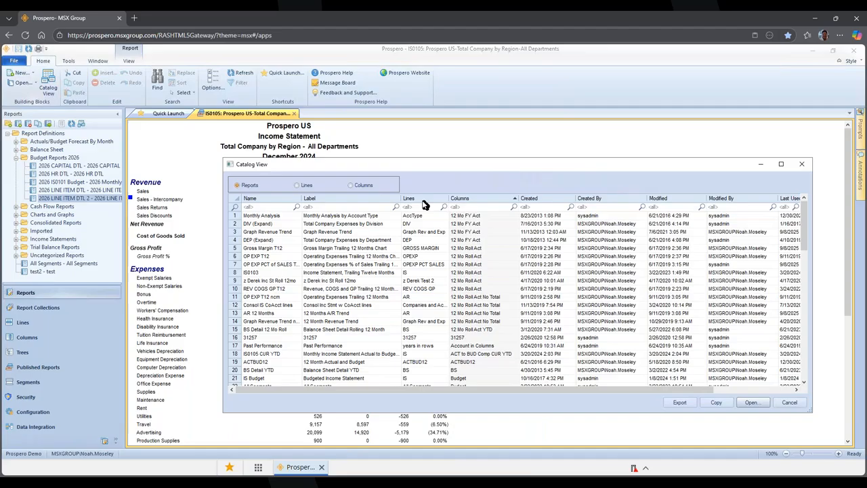
click(237, 267)
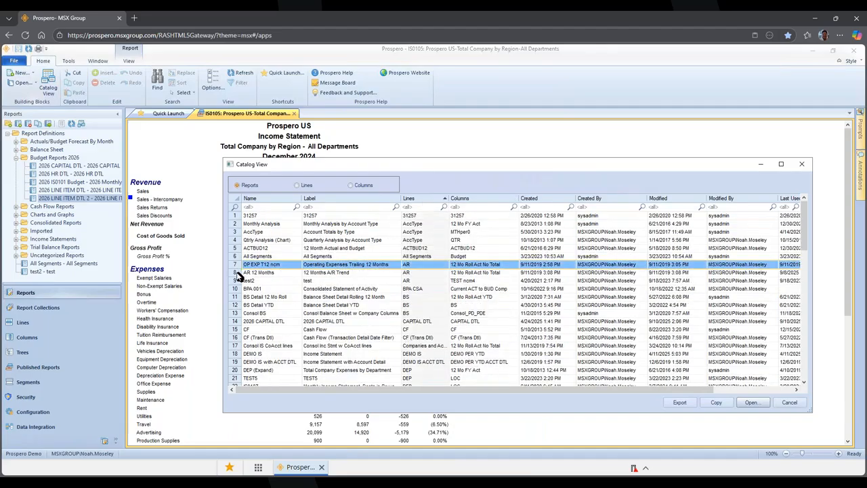
shift+click(237, 281)
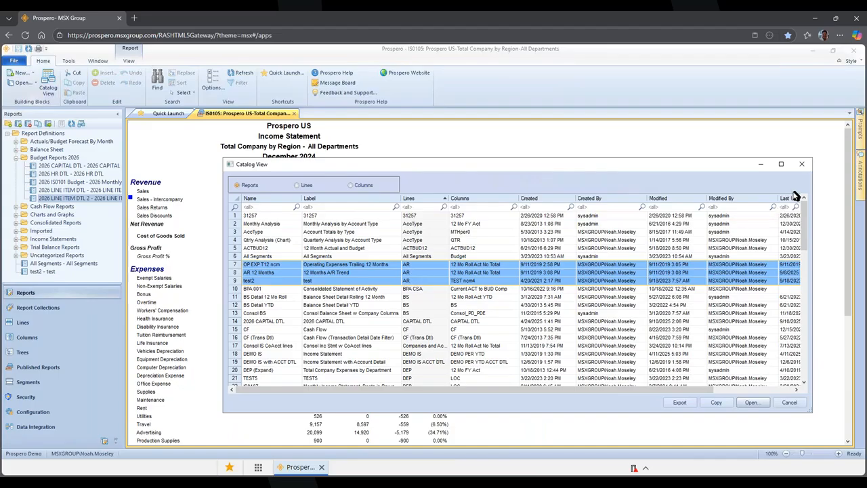
click(801, 164)
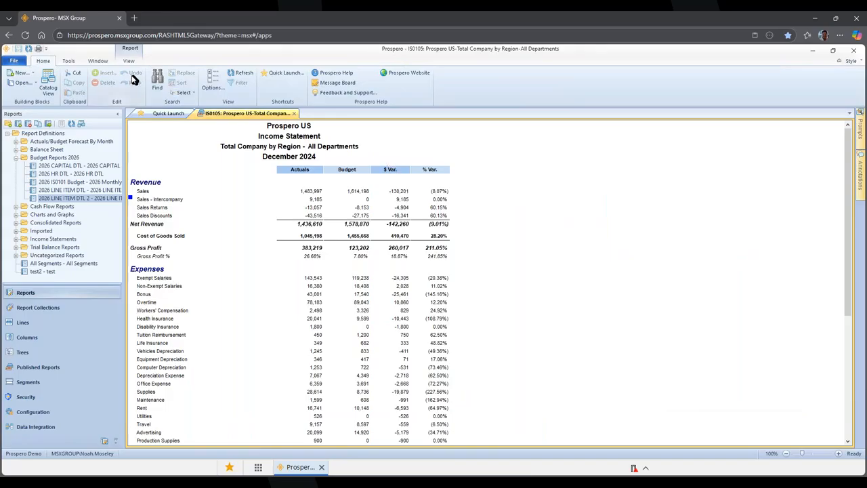
- Examine the Feedback and Support form with its Issue and Support Request types, and cancel it without submitting
click(95, 62)
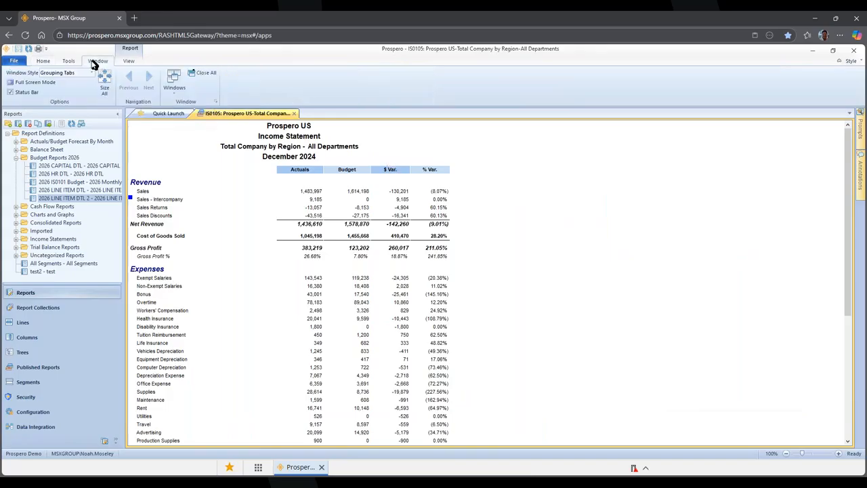
click(50, 63)
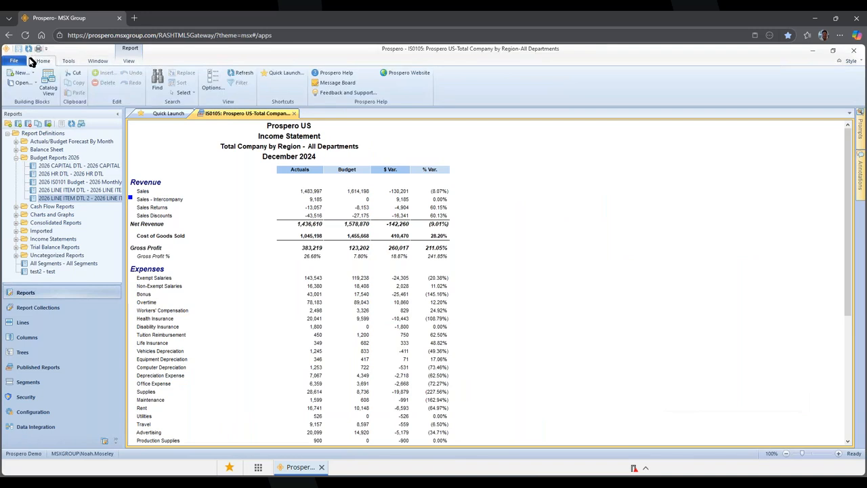
click(347, 94)
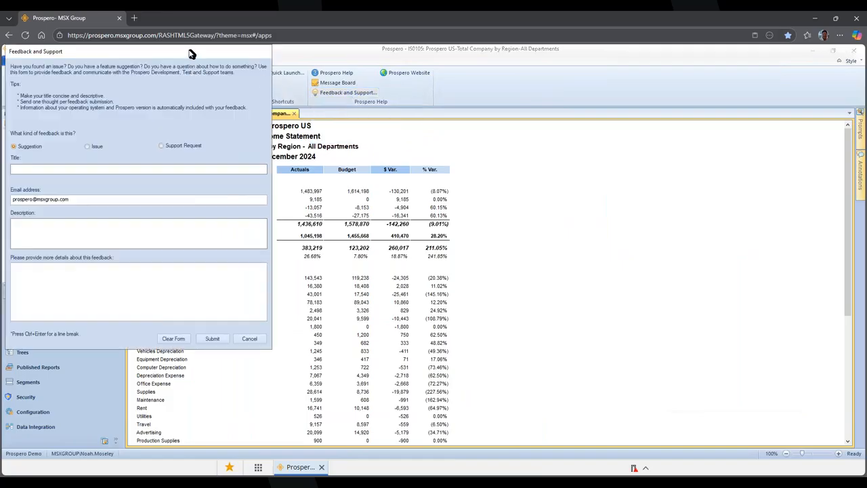
drag(192, 54, 469, 97)
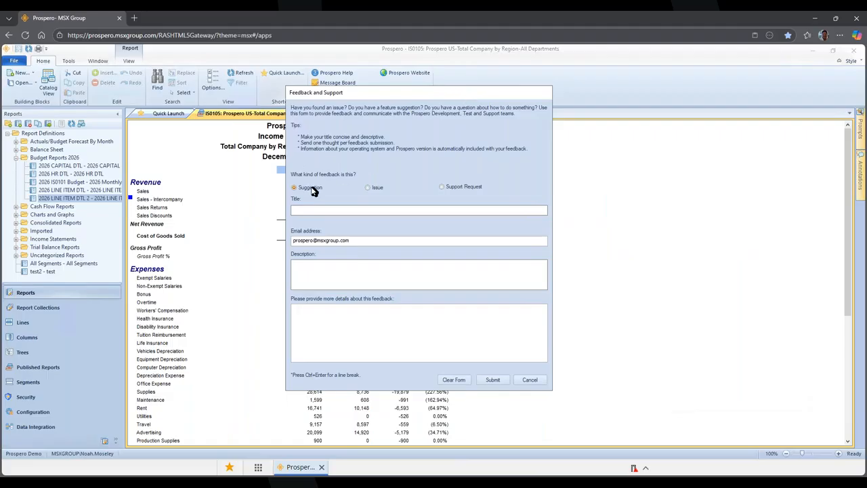
click(373, 189)
click(443, 189)
click(441, 189)
click(530, 376)
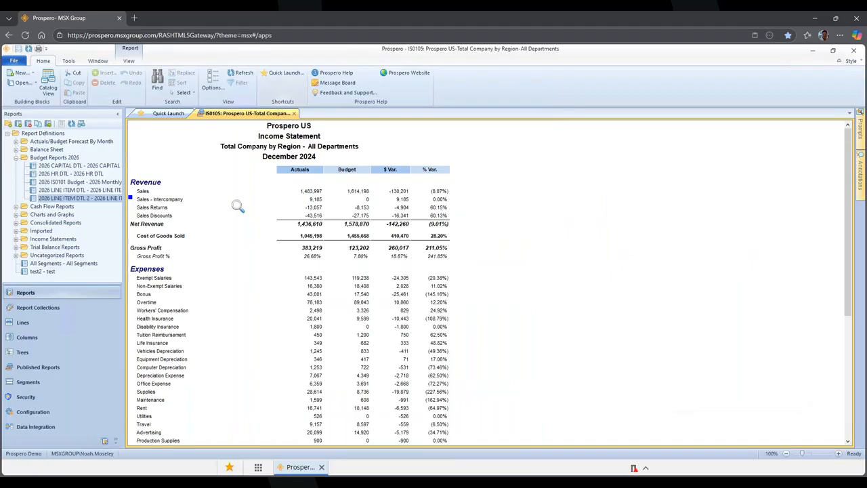
- Open the online help for the current workspace, look at its index and search, and close the help page
key(F1)
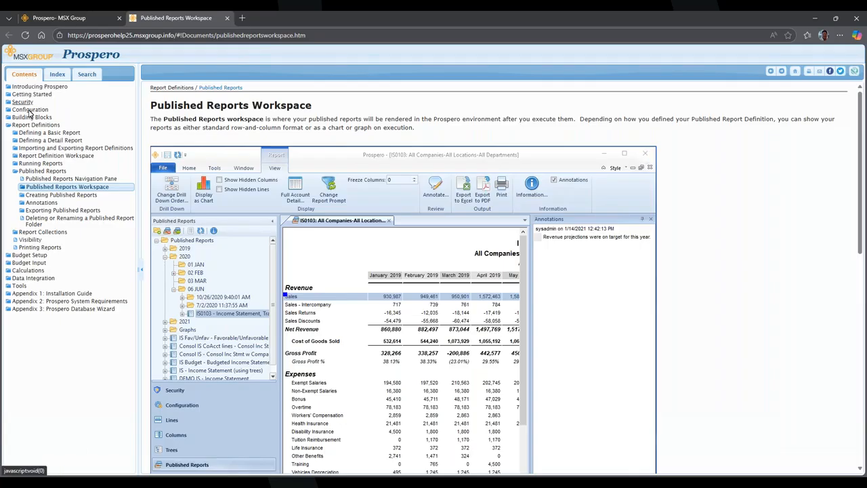
click(58, 76)
click(84, 76)
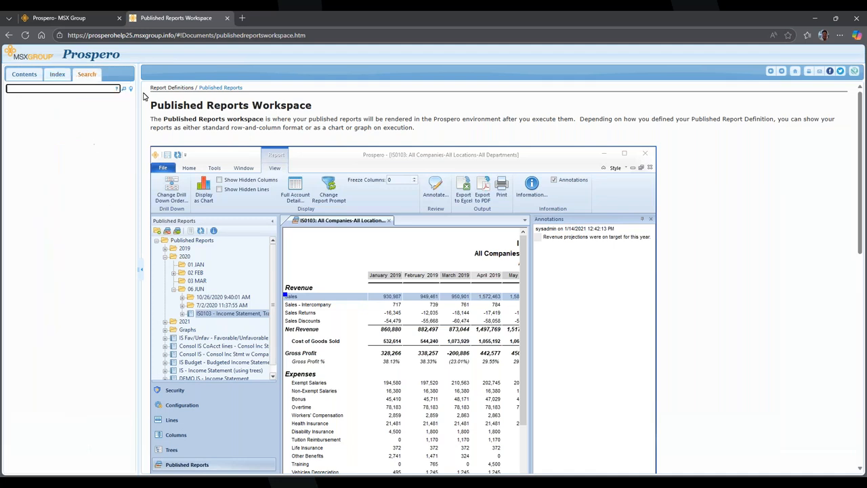
click(228, 19)
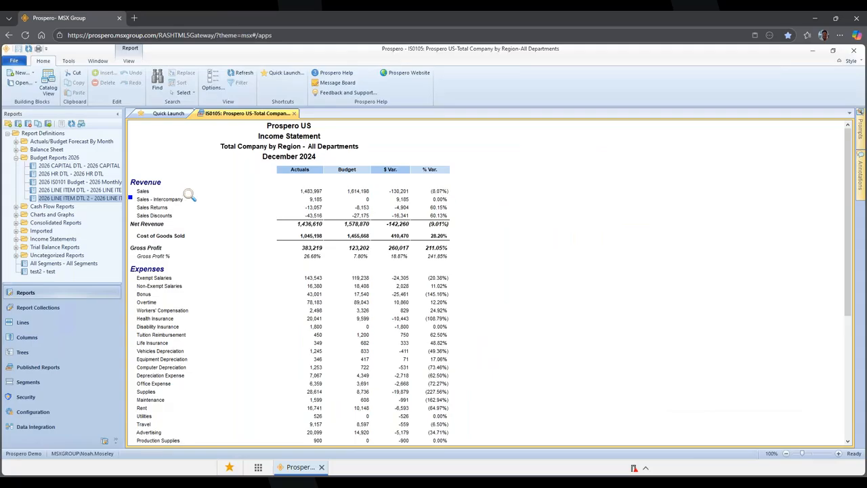
- Open the Month End report collection, review its included reports such as IS0102 and IS0106, and close it
click(58, 308)
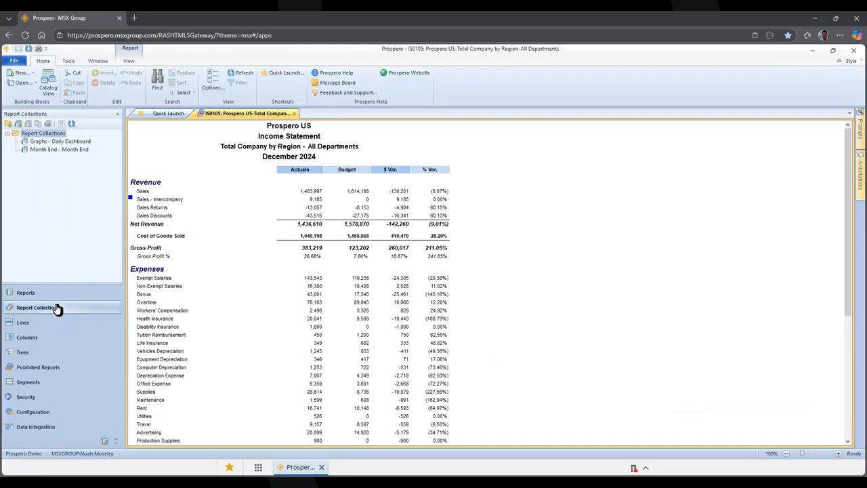
click(49, 151)
double_click(37, 150)
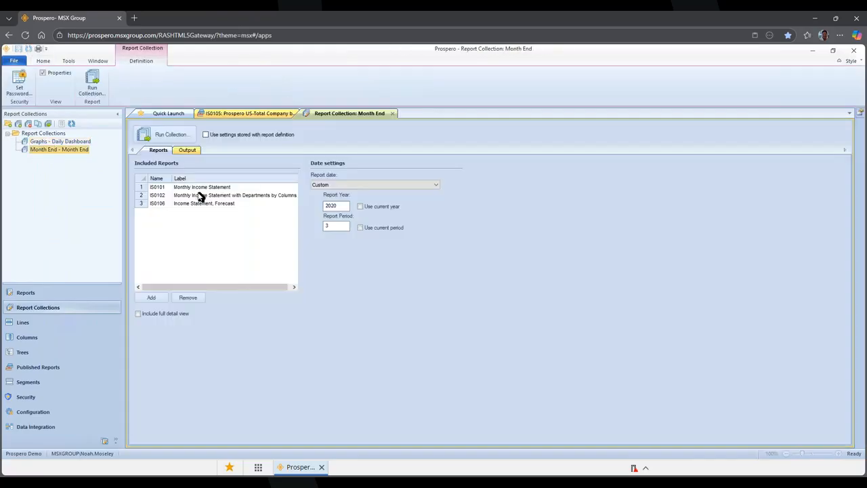
click(199, 197)
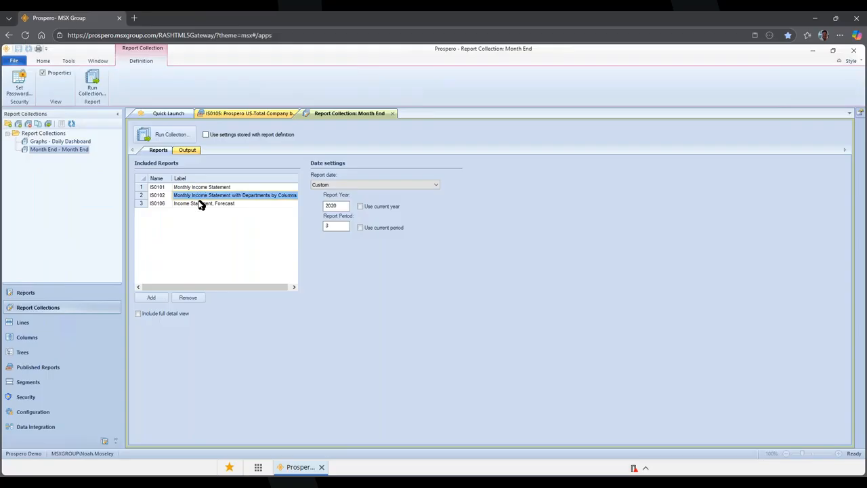
click(202, 204)
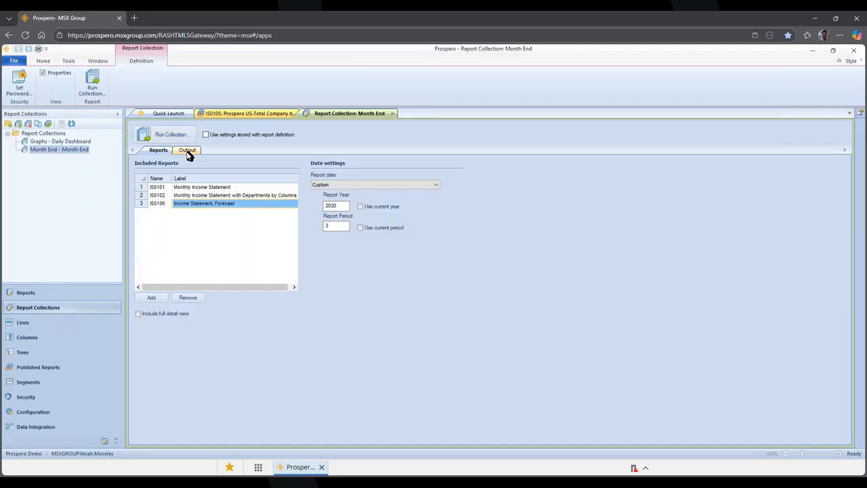
click(392, 113)
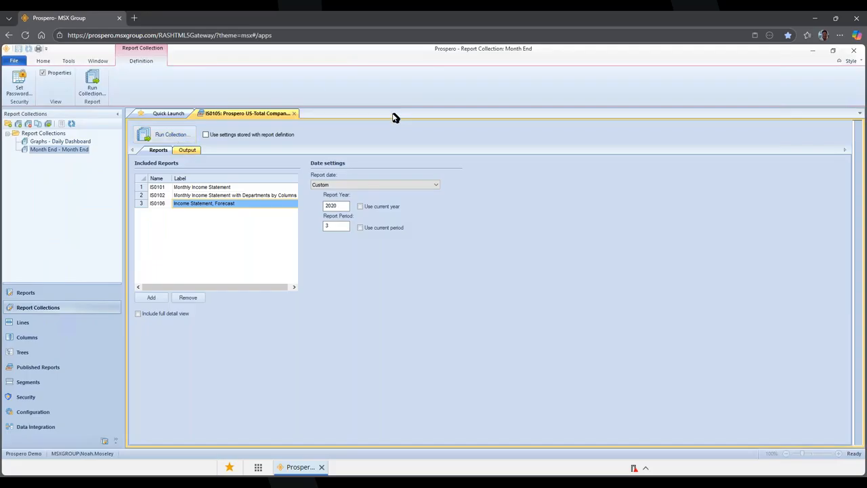